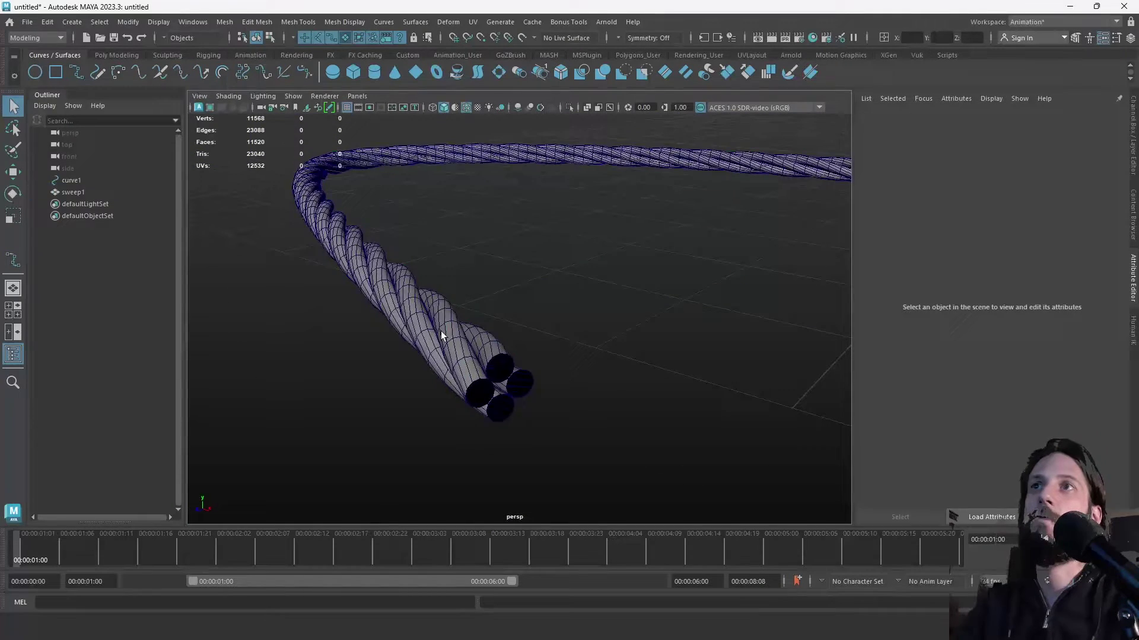
# Inspect the rope from the side and top with wireframe off, selecting it and its path curve.
pyautogui.moveTo(535, 315)
pyautogui.keyDown('alt'); pyautogui.mouseDown()
pyautogui.moveTo(579, 255)
pyautogui.moveTo(523, 104)
pyautogui.mouseUp(); pyautogui.keyUp('alt')
pyautogui.click(519, 107)
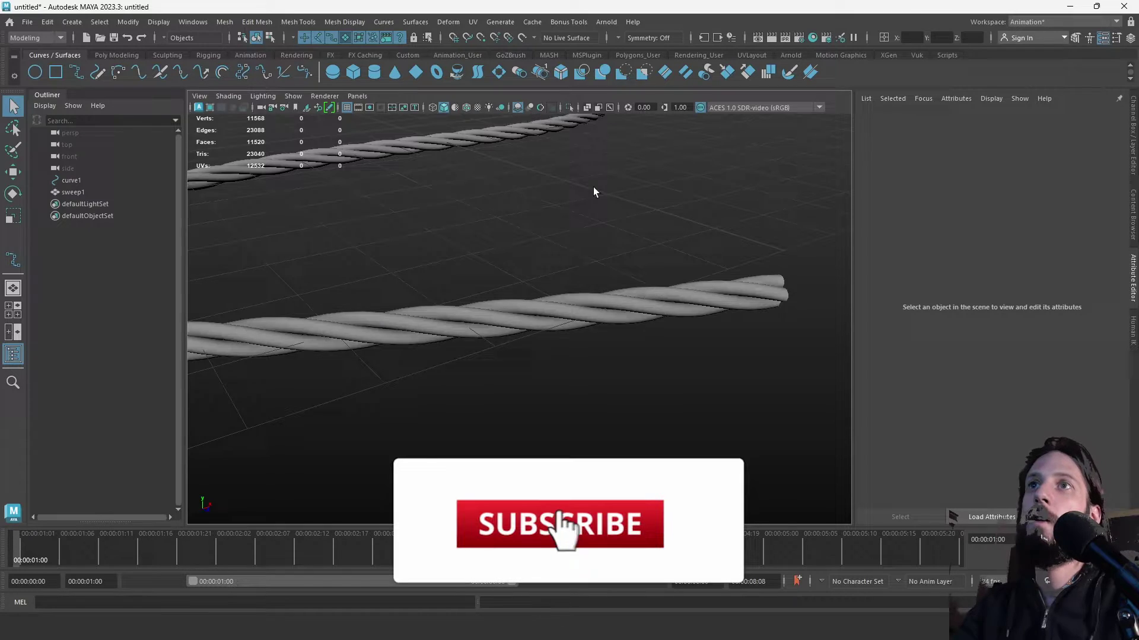
pyautogui.keyDown('alt'); pyautogui.moveTo(595, 192); pyautogui.dragTo(333, 238); pyautogui.keyUp('alt')
pyautogui.click(325, 234)
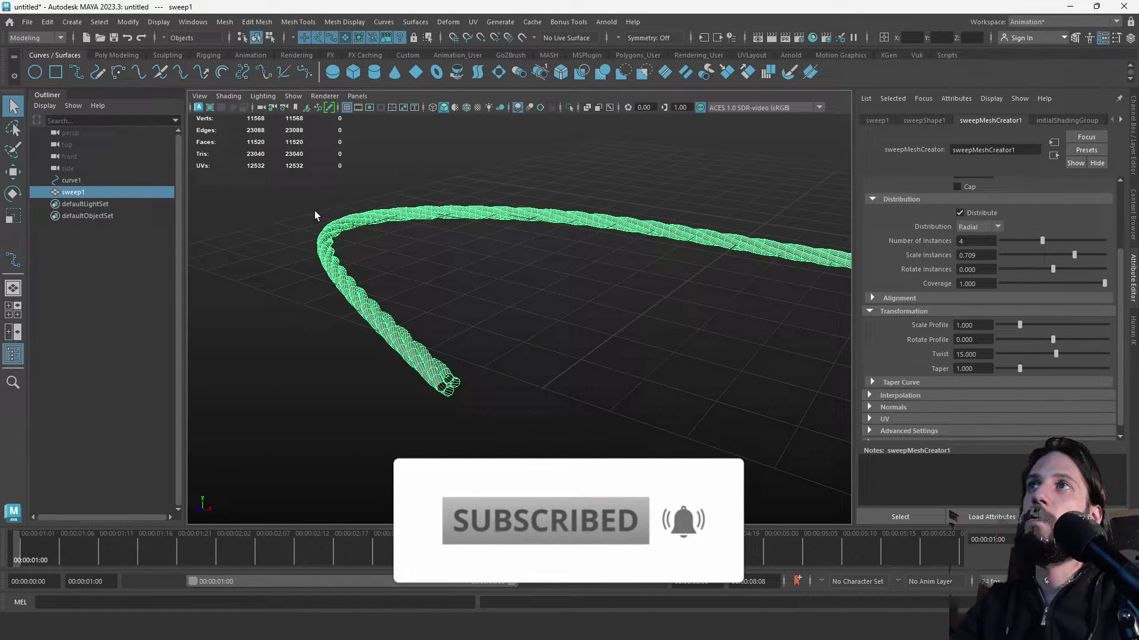
pyautogui.click(71, 179)
pyautogui.keyDown('alt'); pyautogui.moveTo(474, 266); pyautogui.dragTo(649, 364); pyautogui.keyUp('alt')
pyautogui.click(741, 307)
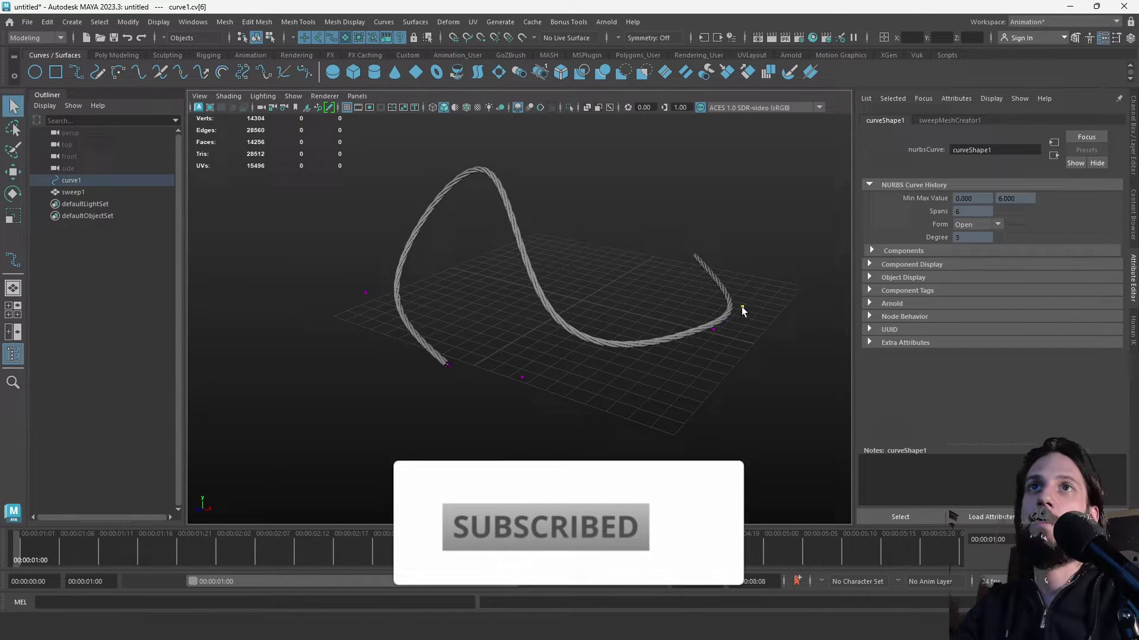
pyautogui.keyDown('alt'); pyautogui.moveTo(741, 307); pyautogui.dragTo(711, 234); pyautogui.keyUp('alt')
# Raise a curve control point to reshape the rope.
pyautogui.press('w')
pyautogui.click(559, 402)
pyautogui.keyDown('alt'); pyautogui.moveTo(559, 401); pyautogui.dragTo(439, 249); pyautogui.keyUp('alt')
pyautogui.moveTo(437, 249); pyautogui.dragTo(431, 196)
pyautogui.click(489, 265)
# Select the reshaped rope mesh and frame it in the view.
pyautogui.keyDown('alt'); pyautogui.moveTo(489, 265); pyautogui.dragTo(526, 267); pyautogui.keyUp('alt')
pyautogui.click(526, 267)
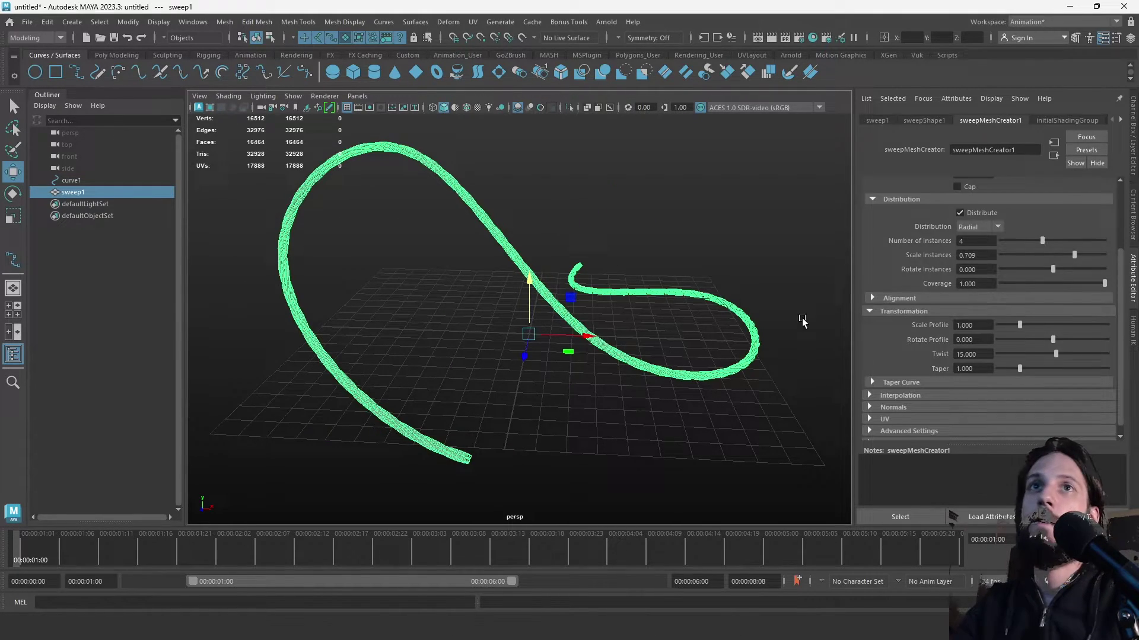
pyautogui.click(802, 322)
pyautogui.keyDown('alt'); pyautogui.moveTo(801, 322); pyautogui.dragTo(533, 198); pyautogui.keyUp('alt')
pyautogui.scroll(5, 510, 219)
pyautogui.scroll(-5, 471, 200)
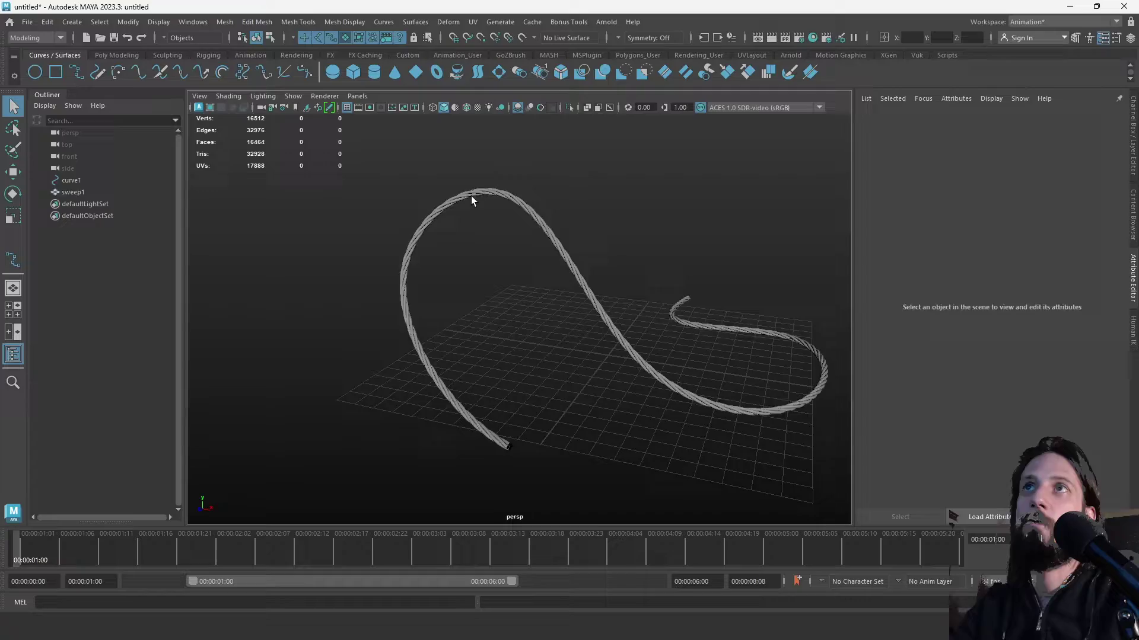
pyautogui.click(471, 201)
pyautogui.press('f')
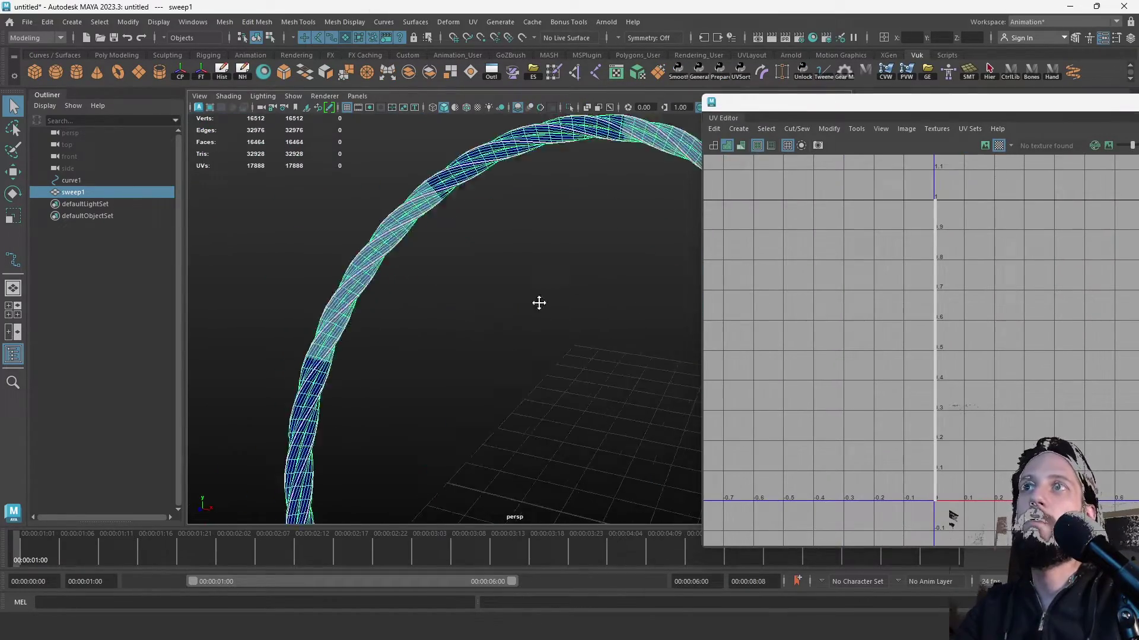
# Orbit around the rope to examine it, then reselect the rope mesh.
pyautogui.keyDown('alt'); pyautogui.moveTo(539, 303); pyautogui.dragTo(1001, 461); pyautogui.keyUp('alt')
pyautogui.scroll(-3, 887, 338)
pyautogui.rightClick(451, 269)
pyautogui.keyDown('alt'); pyautogui.moveTo(450, 270); pyautogui.dragTo(585, 323); pyautogui.keyUp('alt')
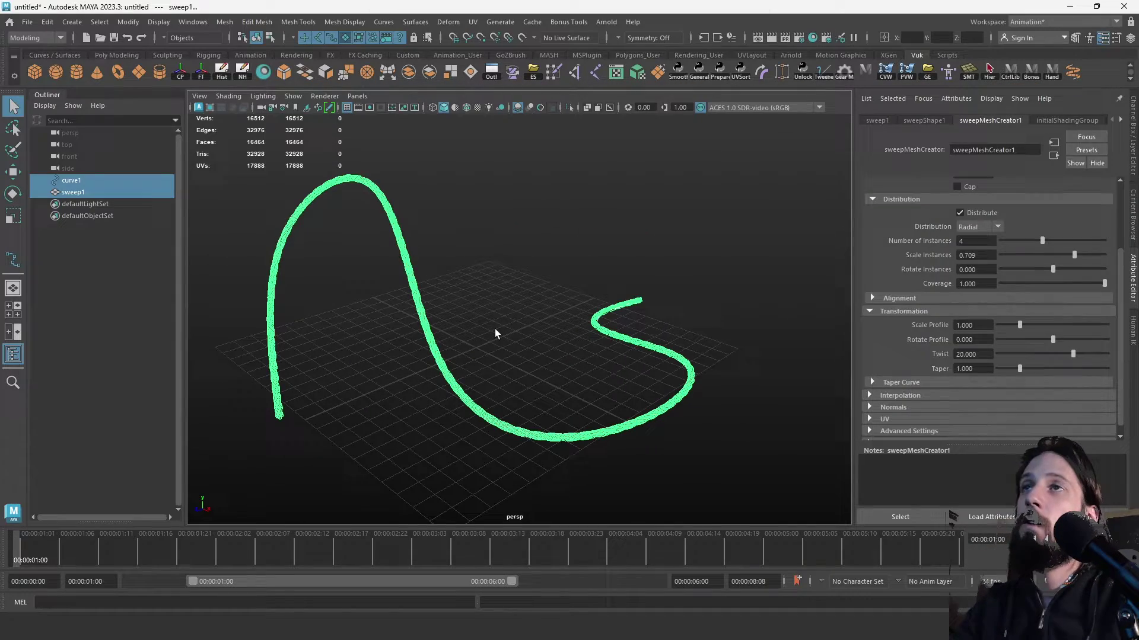
pyautogui.click(554, 246)
pyautogui.click(418, 348)
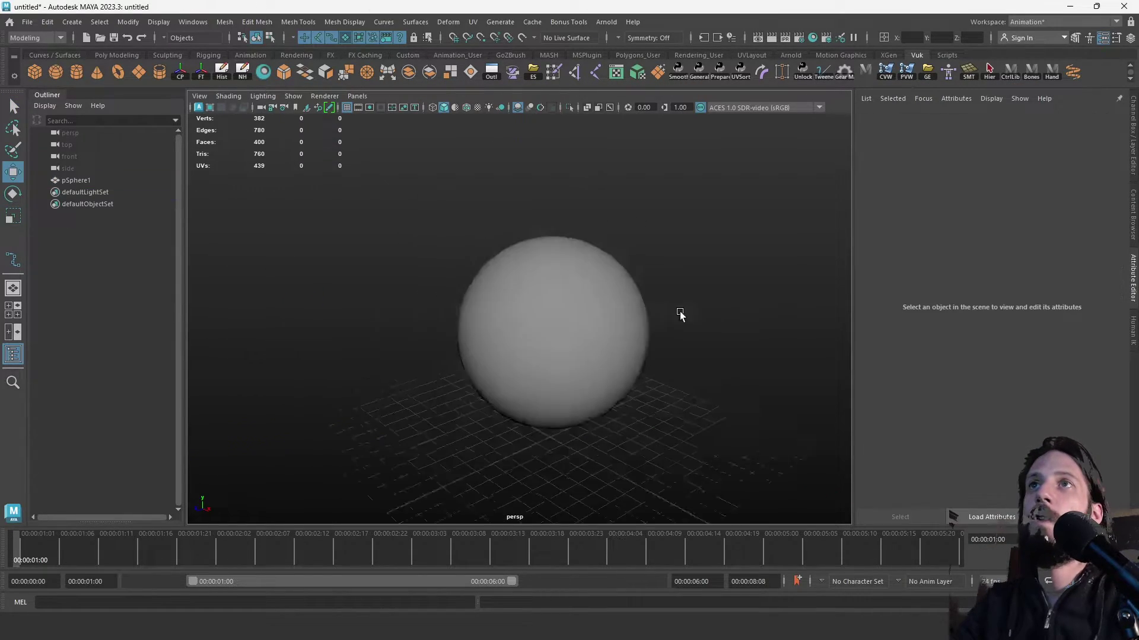
# Make the sphere live and draw a curve across its surface.
pyautogui.click(524, 363)
pyautogui.rightClick(602, 278)
pyautogui.click(586, 233)
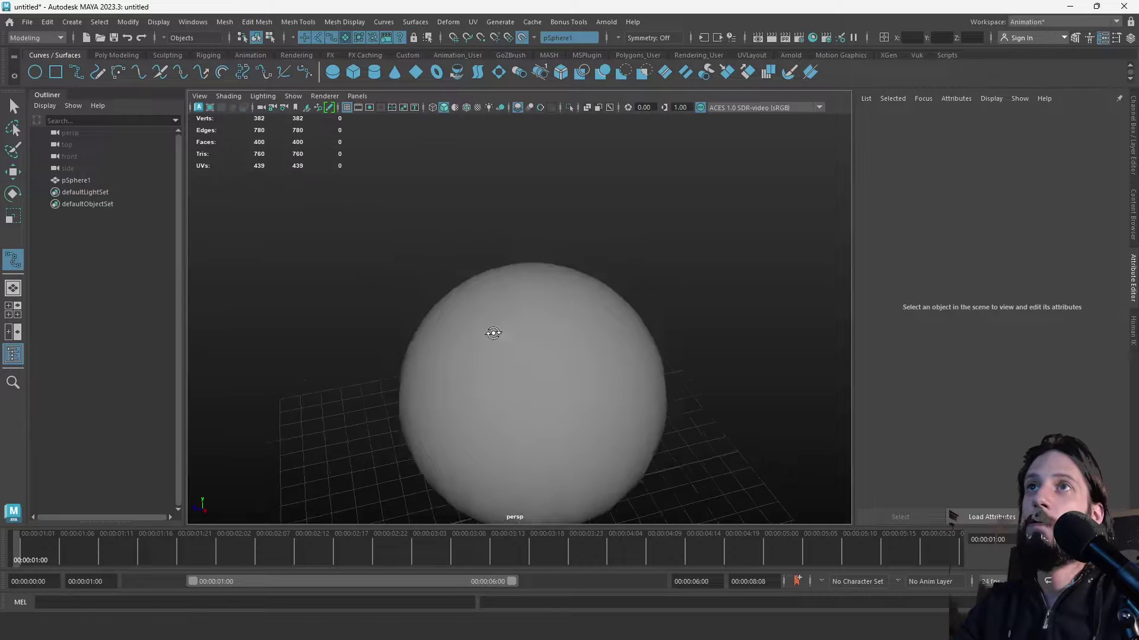
pyautogui.moveTo(492, 326)
pyautogui.keyDown('alt'); pyautogui.mouseDown()
pyautogui.moveTo(610, 316)
pyautogui.moveTo(585, 283)
pyautogui.moveTo(614, 190)
pyautogui.mouseUp(); pyautogui.keyUp('alt')
pyautogui.press('Return')
pyautogui.press('4')
pyautogui.press('5')
# Sweep a mesh along the sphere curve with a flat Line profile at scale 10.
pyautogui.click(72, 22)
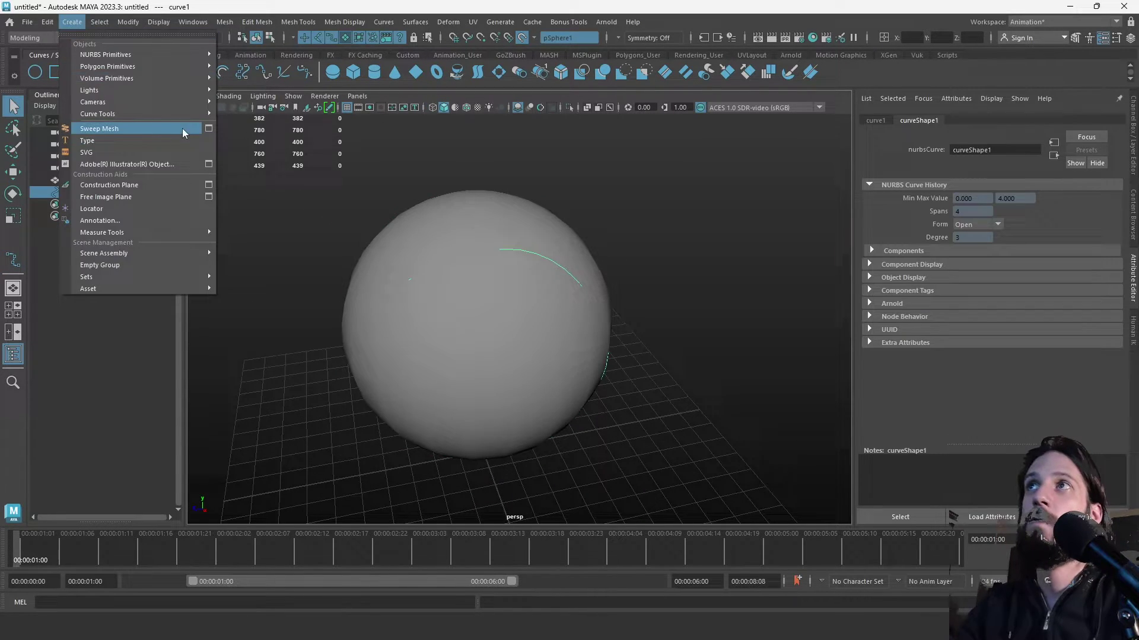
pyautogui.click(183, 129)
pyautogui.click(955, 213)
pyautogui.doubleClick(973, 309)
pyautogui.write('10')
pyautogui.press('Return')
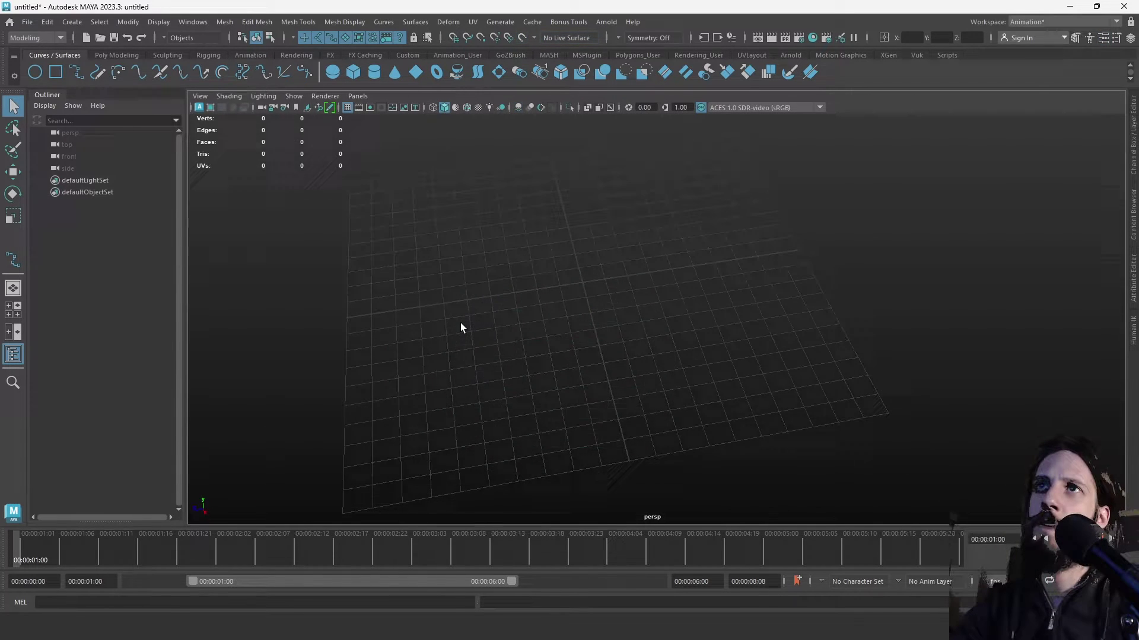
# Draw an S-shaped EP curve across the ground grid.
pyautogui.keyDown('alt'); pyautogui.moveTo(461, 323); pyautogui.dragTo(482, 310); pyautogui.keyUp('alt')
pyautogui.keyDown('alt'); pyautogui.moveTo(483, 310); pyautogui.dragTo(455, 298, button='middle'); pyautogui.keyUp('alt')
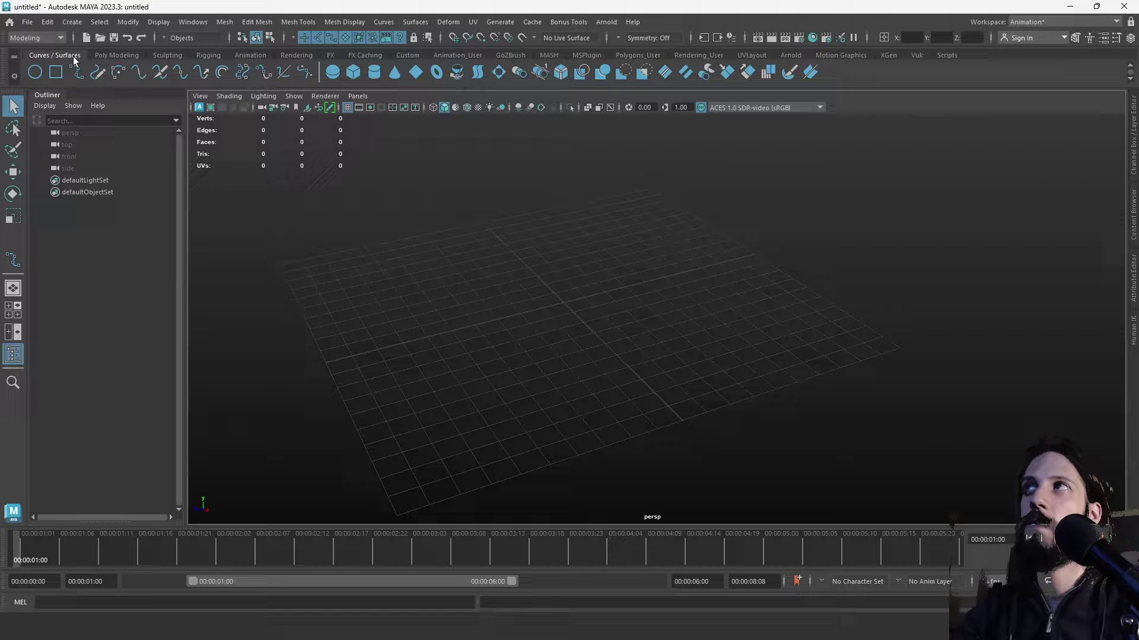
pyautogui.click(79, 73)
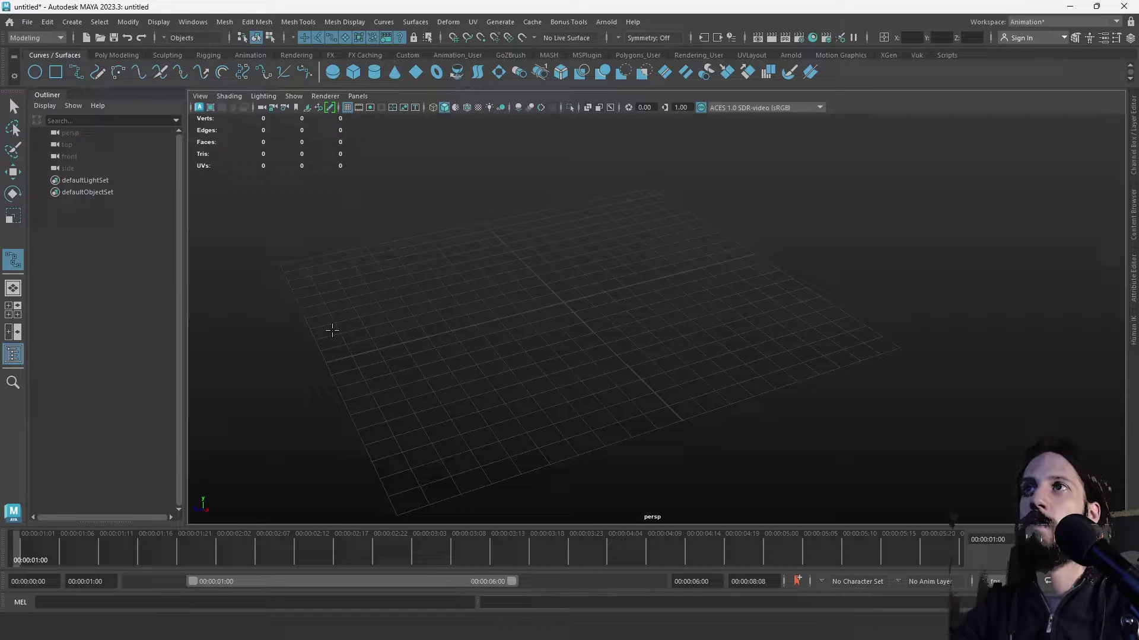
pyautogui.click(302, 355)
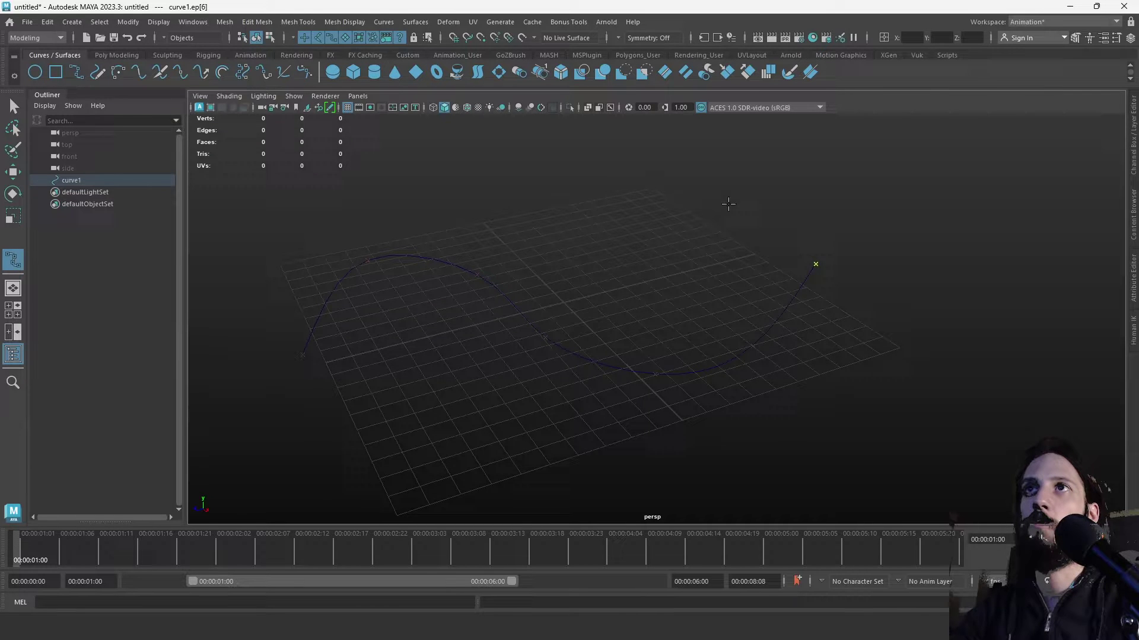
pyautogui.keyDown('alt'); pyautogui.moveTo(728, 204); pyautogui.dragTo(610, 246); pyautogui.keyUp('alt')
pyautogui.press('Return')
# Return to the select tool and select the new curve1.
pyautogui.press('q')
pyautogui.click(611, 256)
pyautogui.click(617, 336)
pyautogui.keyDown('alt'); pyautogui.moveTo(618, 338); pyautogui.dragTo(610, 290); pyautogui.keyUp('alt')
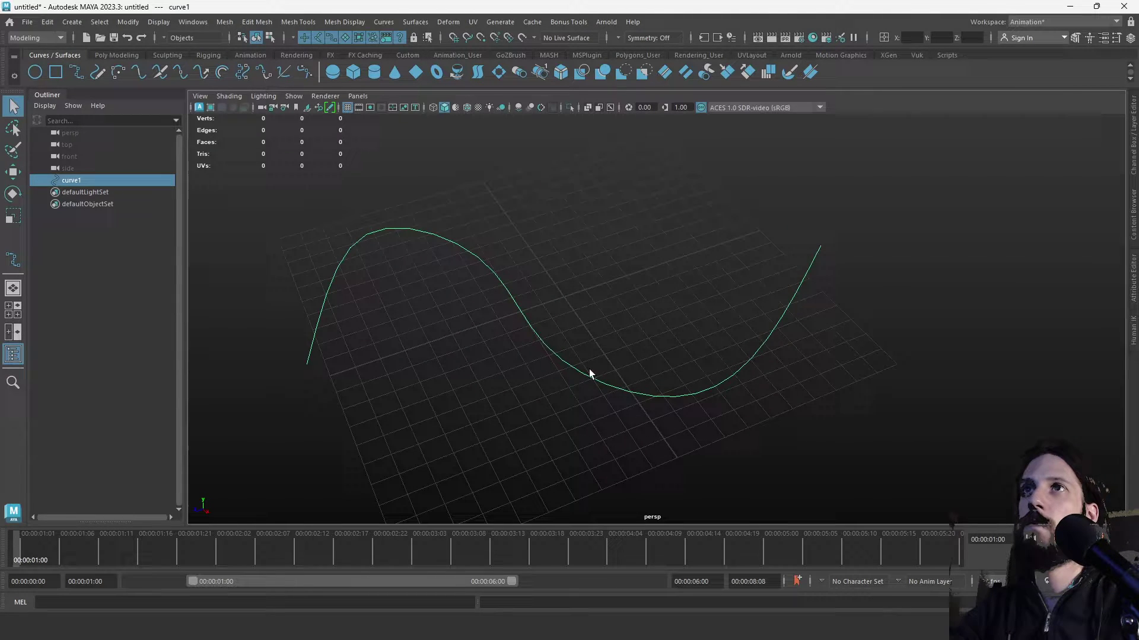
pyautogui.moveTo(653, 247); pyautogui.dragTo(622, 410)
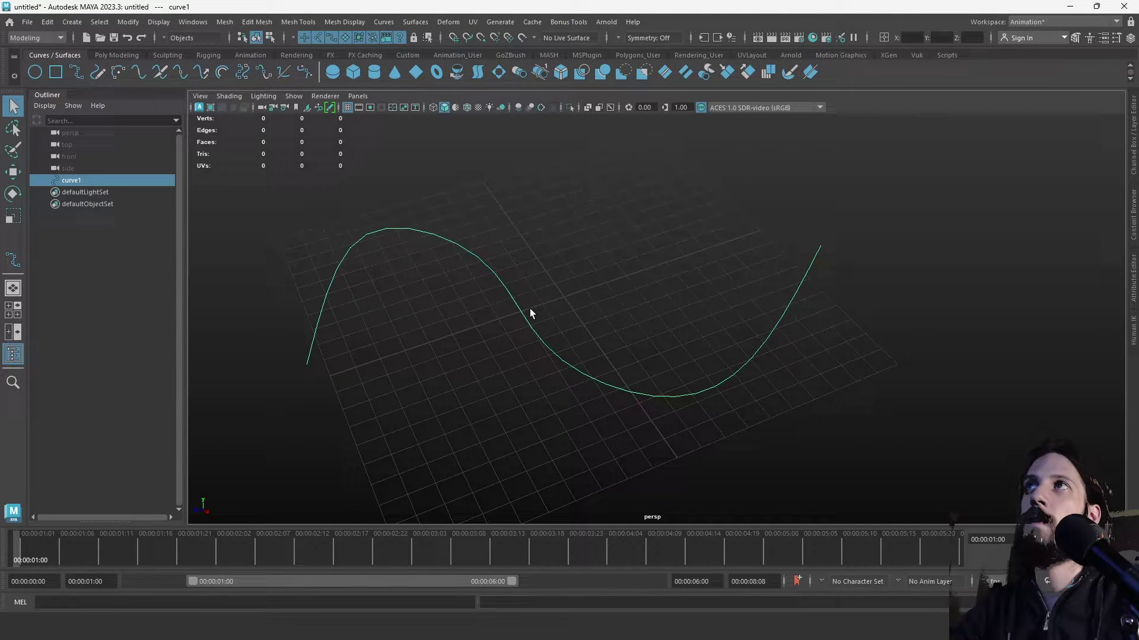
pyautogui.moveTo(340, 185); pyautogui.dragTo(495, 314)
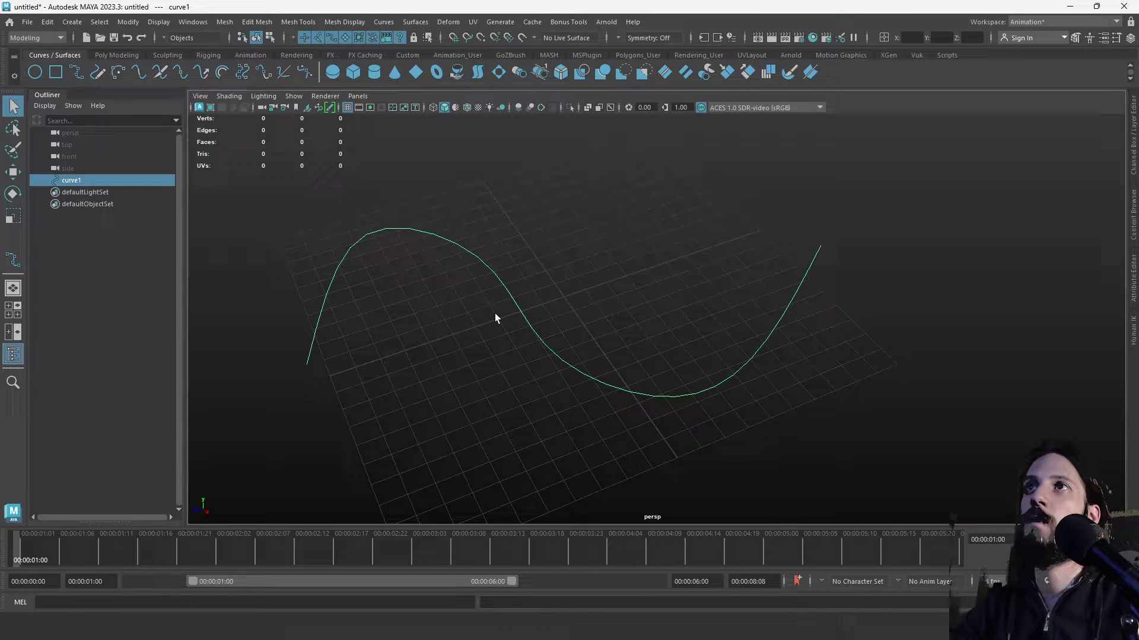
# Sweep an 8-sided round Poly-profile tube at scale 1 along curve1 and review its sweep settings.
pyautogui.click(78, 25)
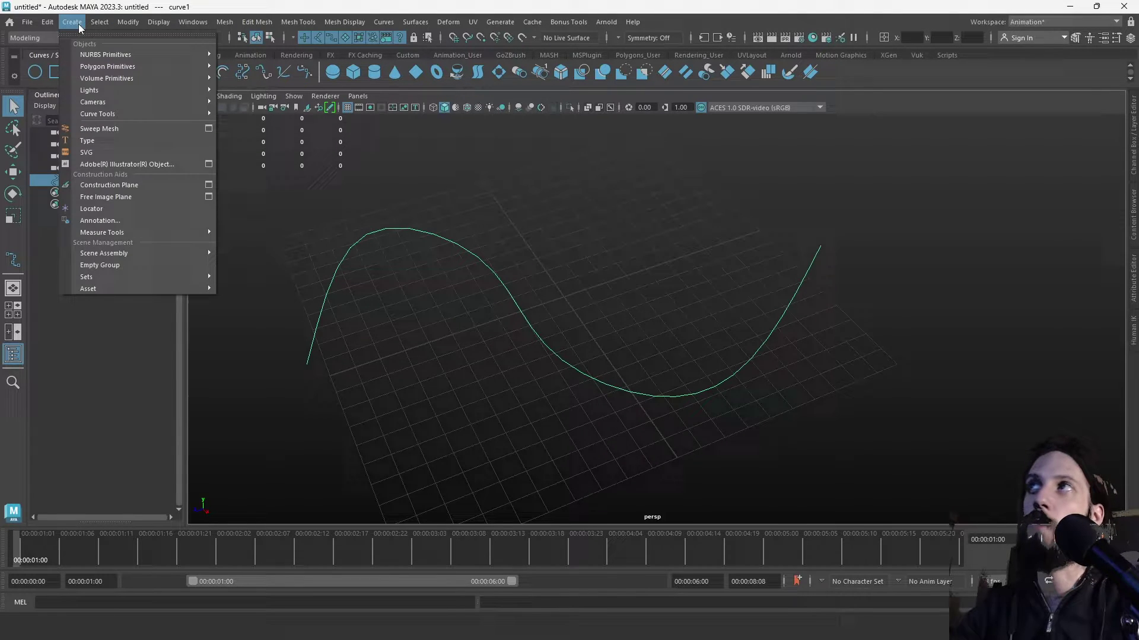
pyautogui.click(183, 130)
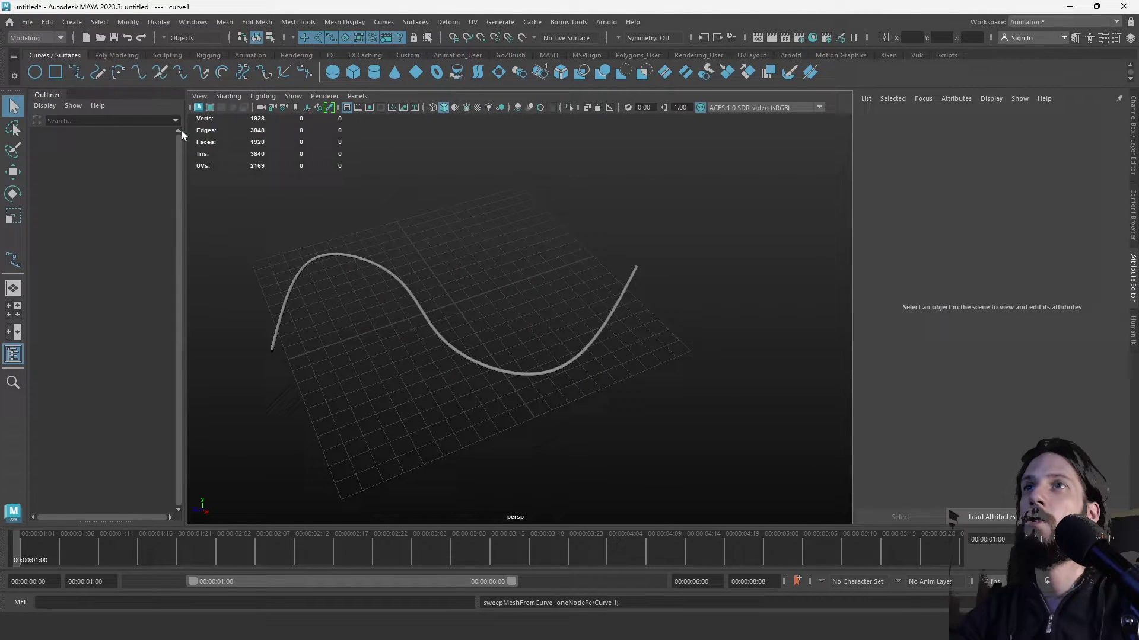
pyautogui.keyDown('alt'); pyautogui.moveTo(344, 225); pyautogui.dragTo(410, 405); pyautogui.keyUp('alt')
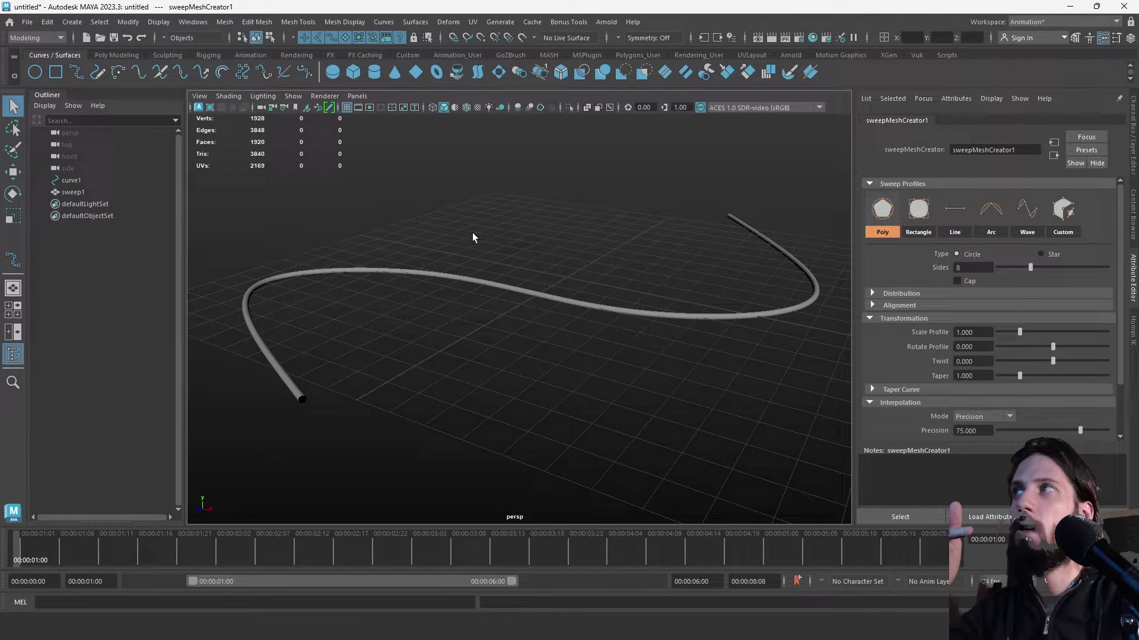
pyautogui.click(110, 179)
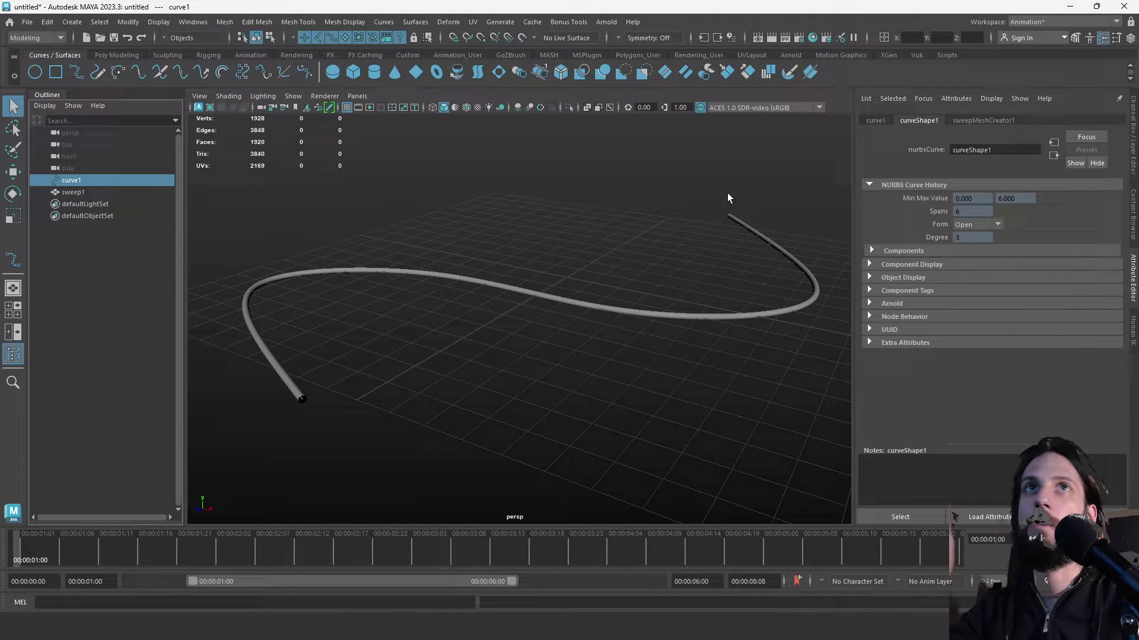
pyautogui.click(987, 121)
# Reselect curve1 and change the tube's sides, trying 3 and 5 before settling on 10.
pyautogui.click(500, 251)
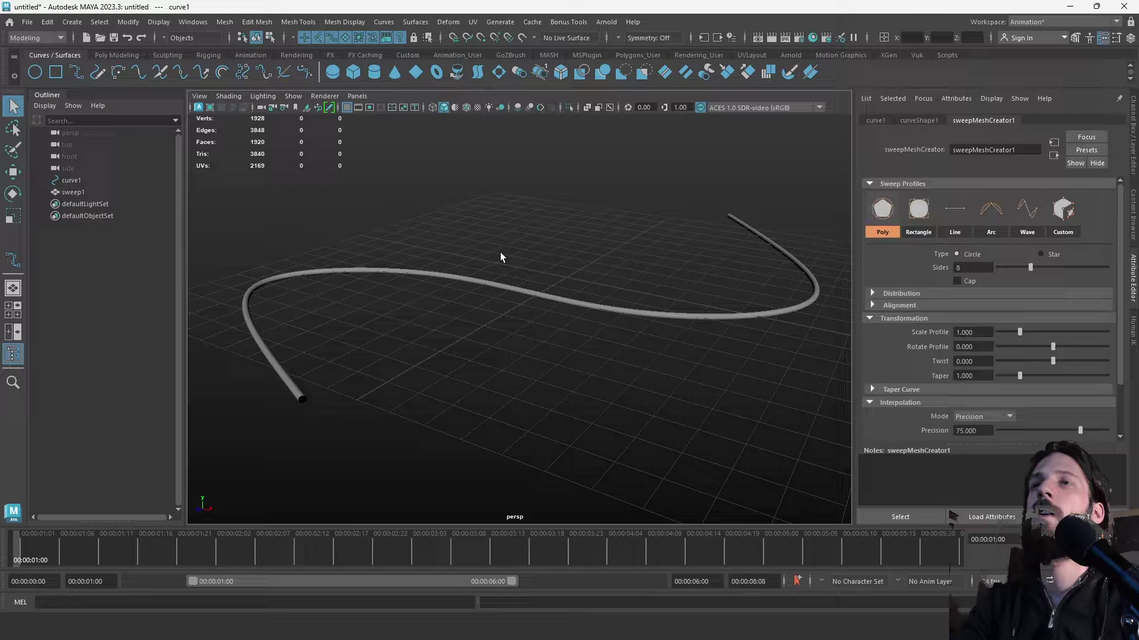
pyautogui.click(89, 179)
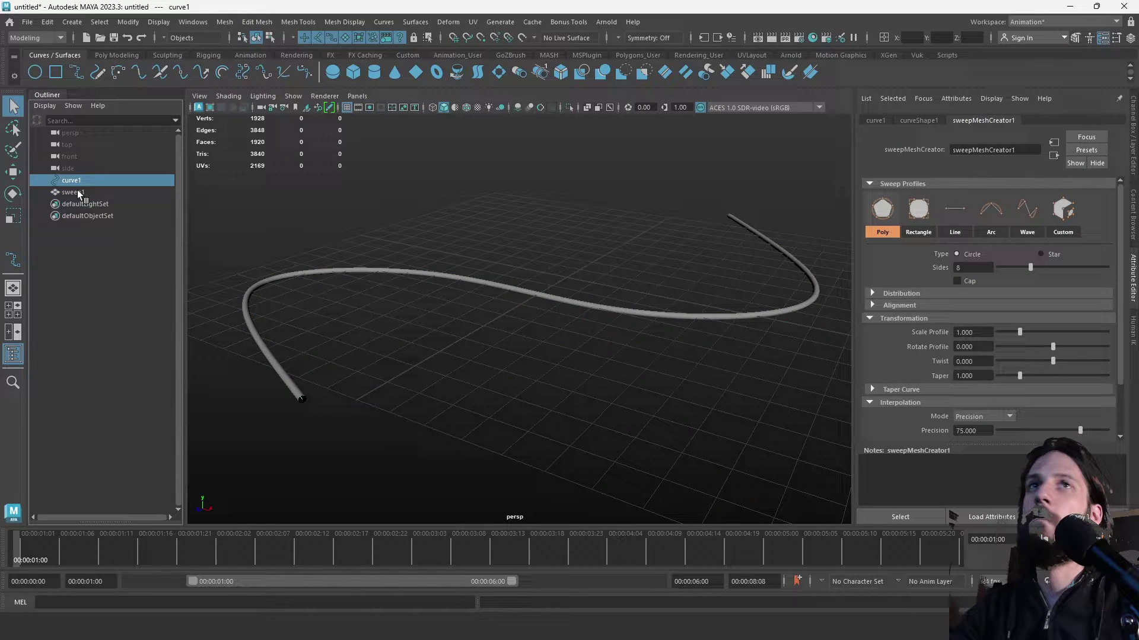
pyautogui.keyDown('alt'); pyautogui.moveTo(614, 301); pyautogui.dragTo(537, 302); pyautogui.keyUp('alt')
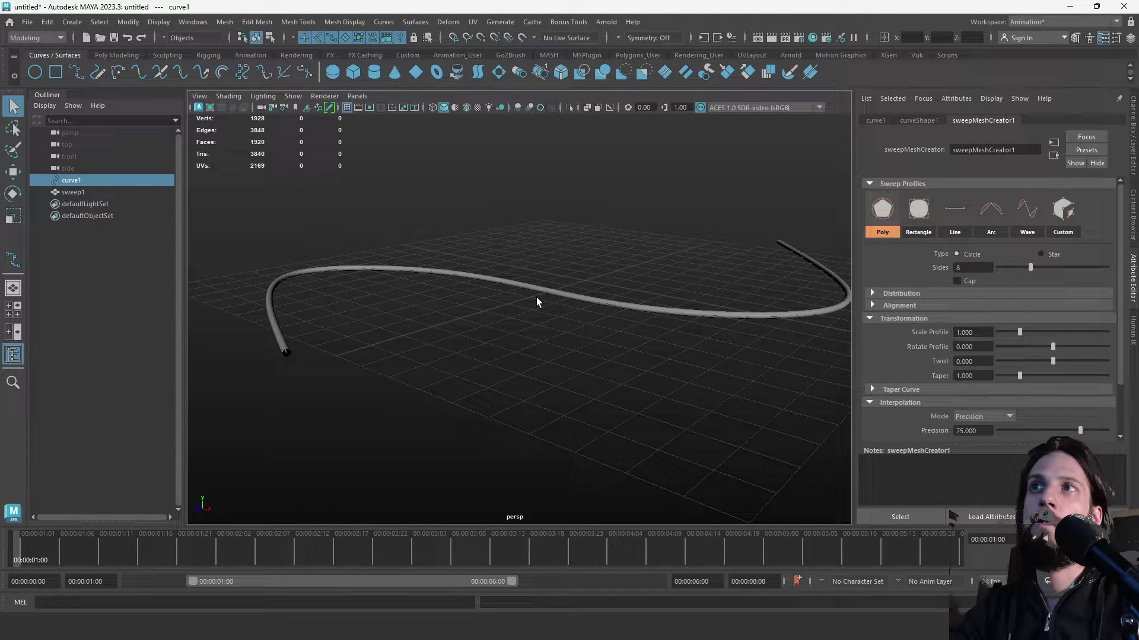
pyautogui.moveTo(1031, 268)
pyautogui.mouseDown()
pyautogui.moveTo(930, 274)
pyautogui.moveTo(1009, 274)
pyautogui.mouseUp()
pyautogui.keyDown('alt'); pyautogui.moveTo(628, 296); pyautogui.dragTo(587, 320, button='right'); pyautogui.keyUp('alt')
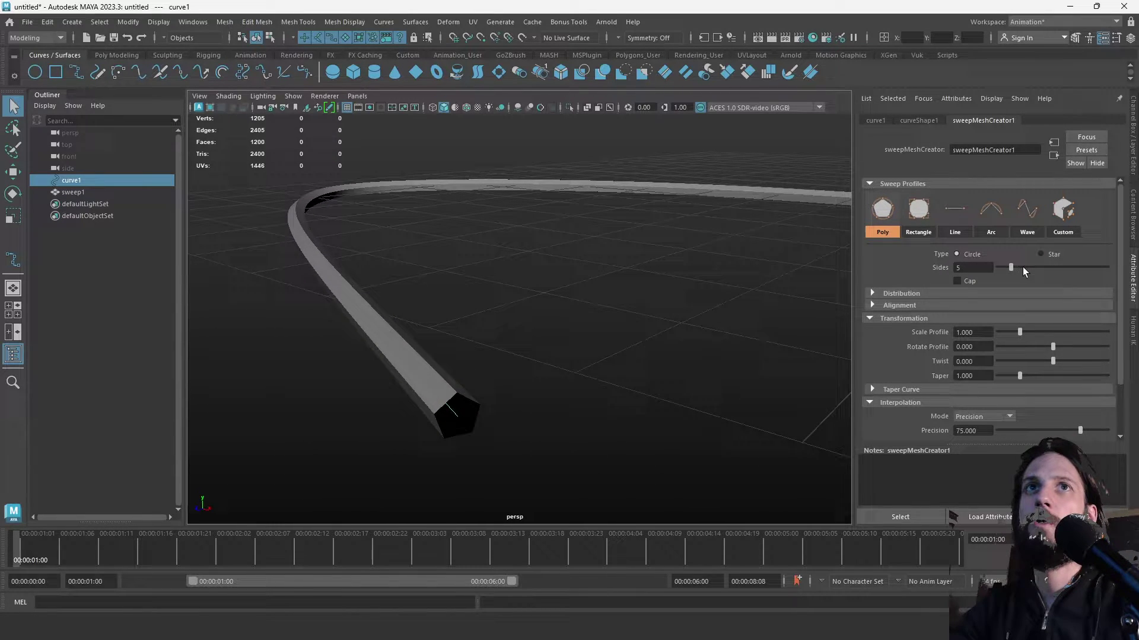
pyautogui.moveTo(1024, 271); pyautogui.dragTo(1044, 271)
pyautogui.click(985, 269)
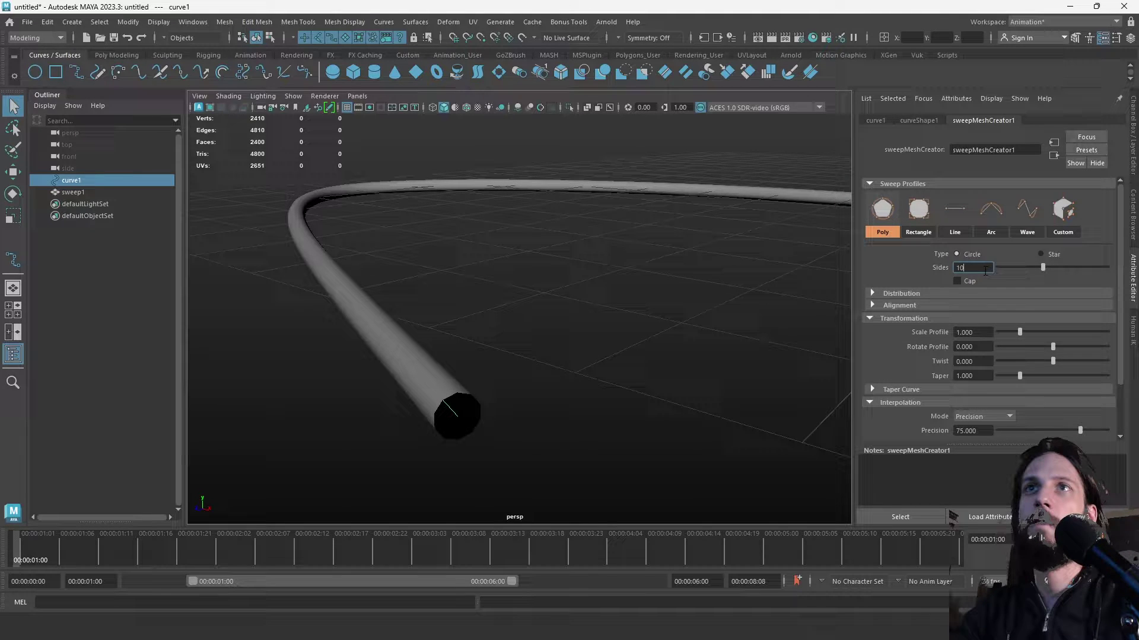
# Test end caps and a 2.637 profile scale, then revert both.
pyautogui.click(957, 281)
pyautogui.click(958, 282)
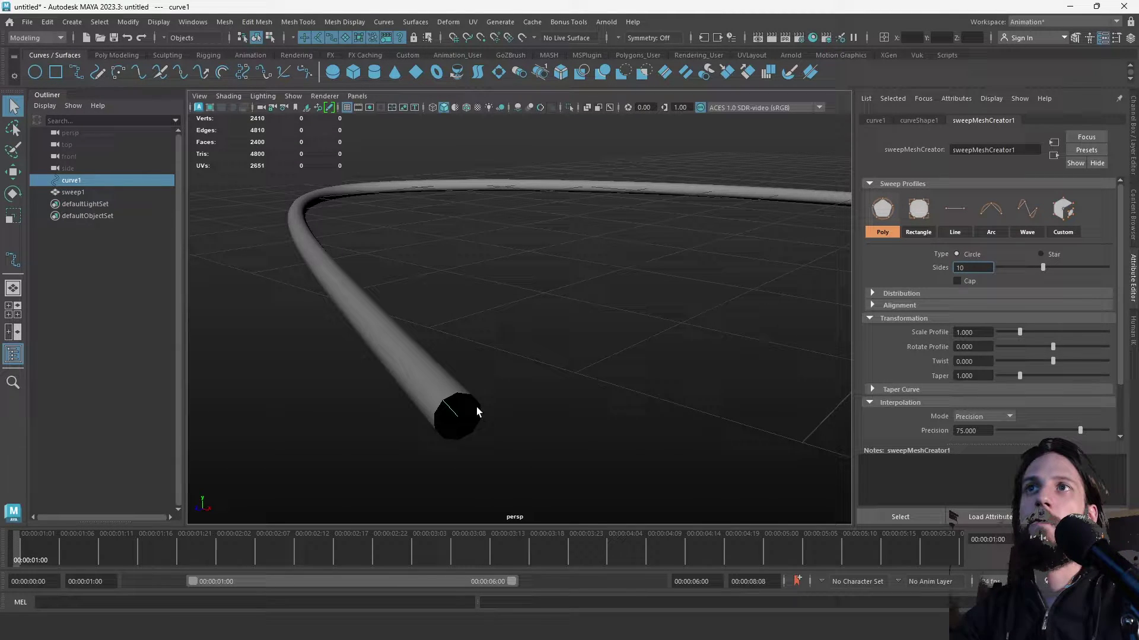
pyautogui.keyDown('alt'); pyautogui.moveTo(666, 355); pyautogui.dragTo(583, 335); pyautogui.keyUp('alt')
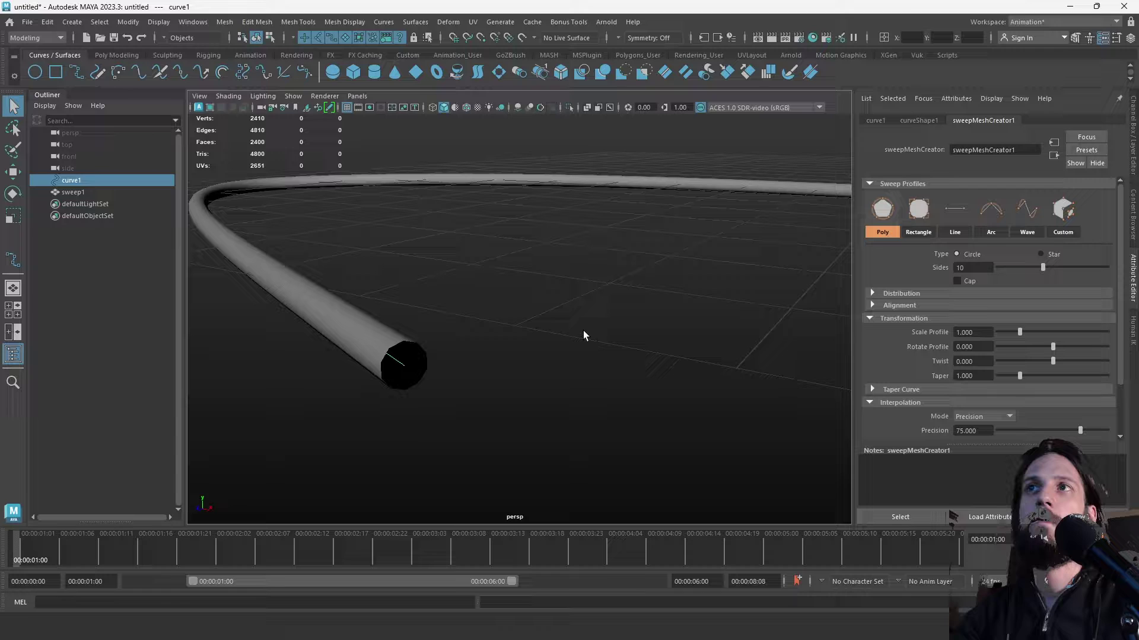
pyautogui.scroll(-5, 829, 302)
pyautogui.scroll(6, 712, 322)
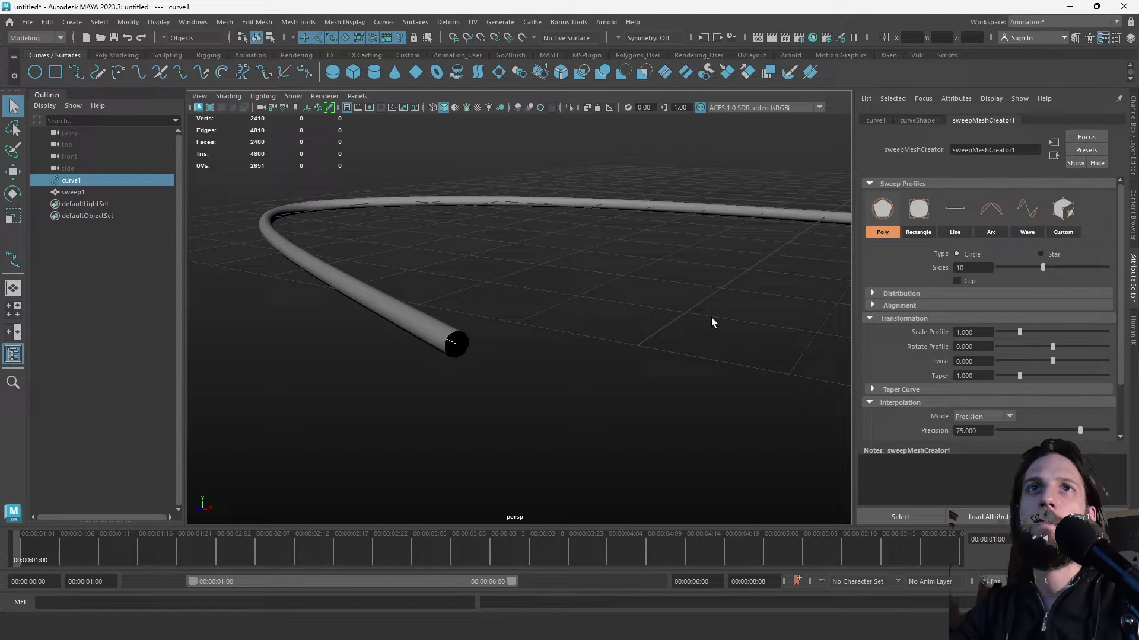
pyautogui.scroll(3, 579, 256)
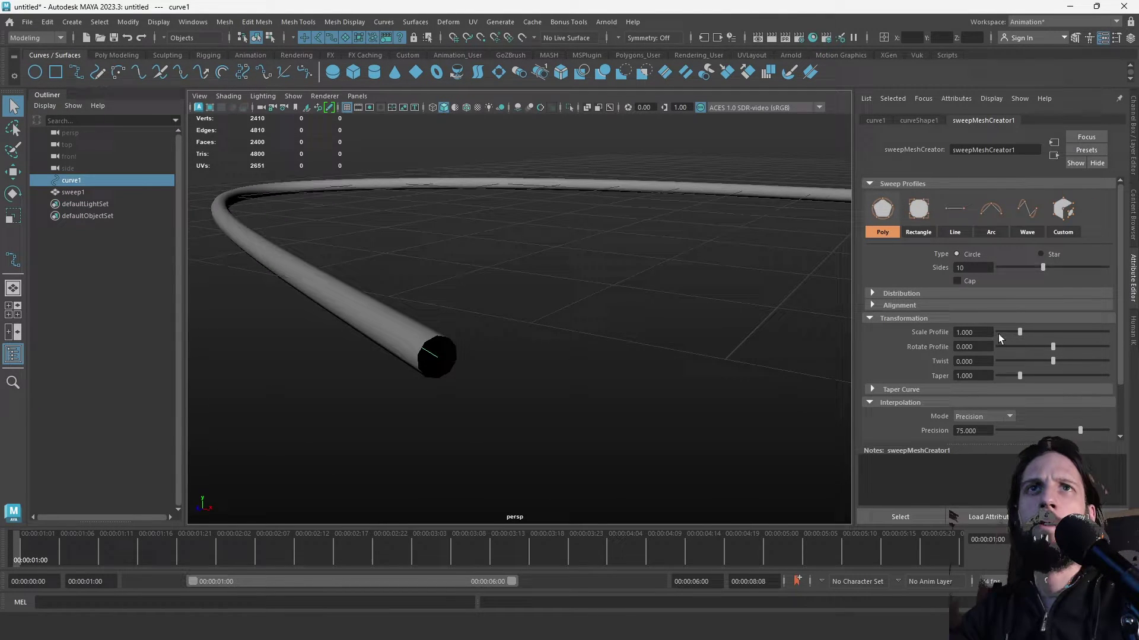
pyautogui.moveTo(1022, 336); pyautogui.dragTo(1057, 336)
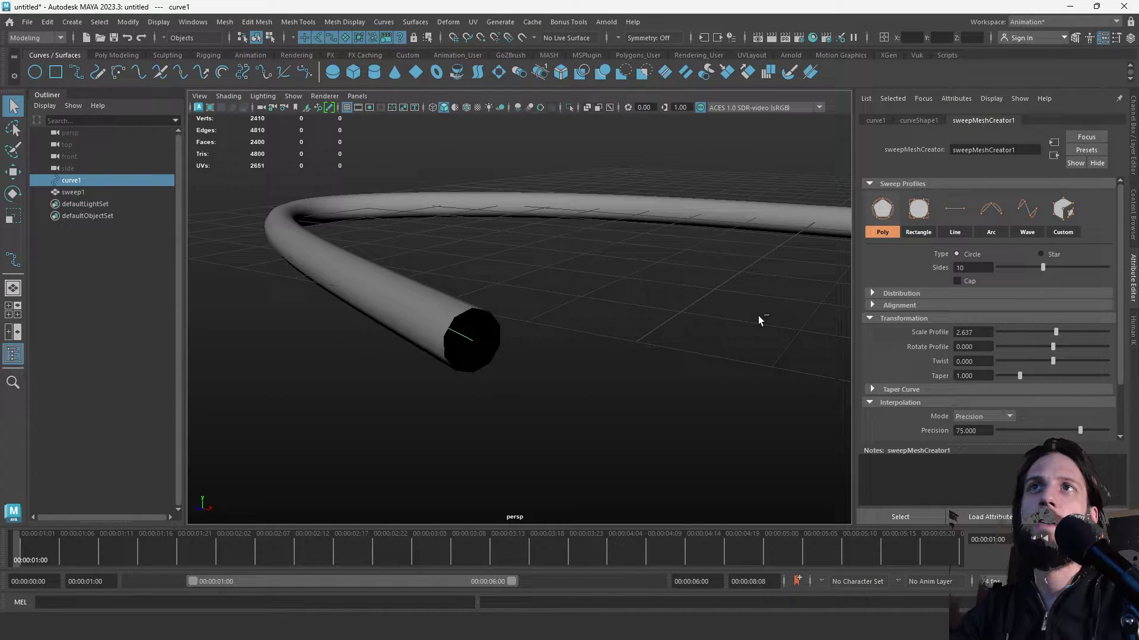
pyautogui.hotkey('ctrl', 'z')
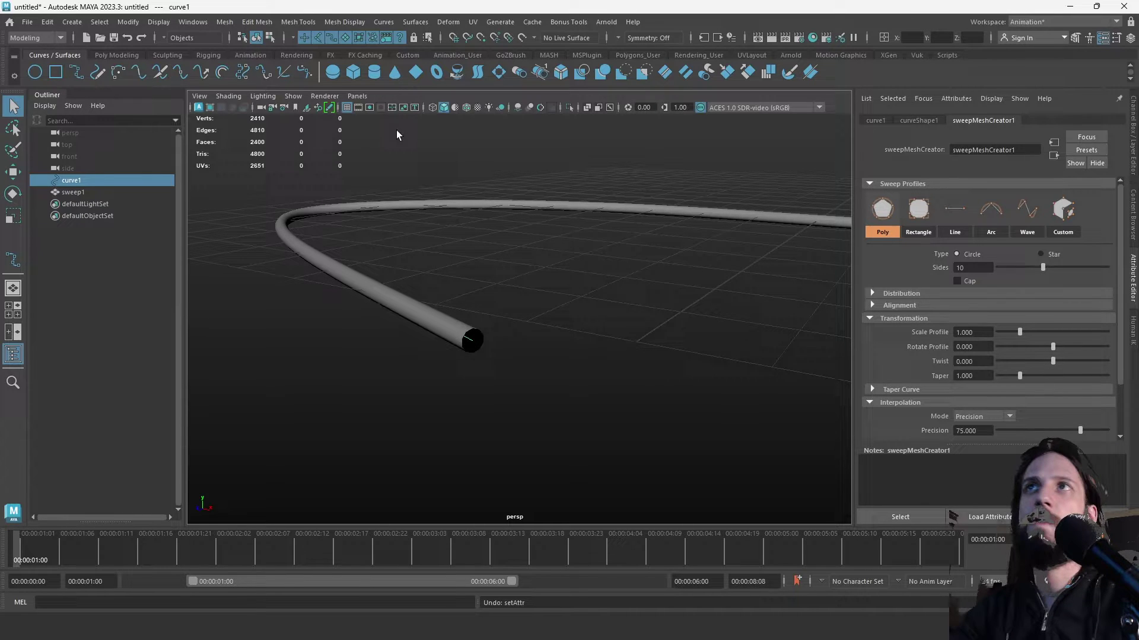
# Turn on Wireframe on Shaded and test the Twist slider, resetting twist to 0.
pyautogui.click(466, 108)
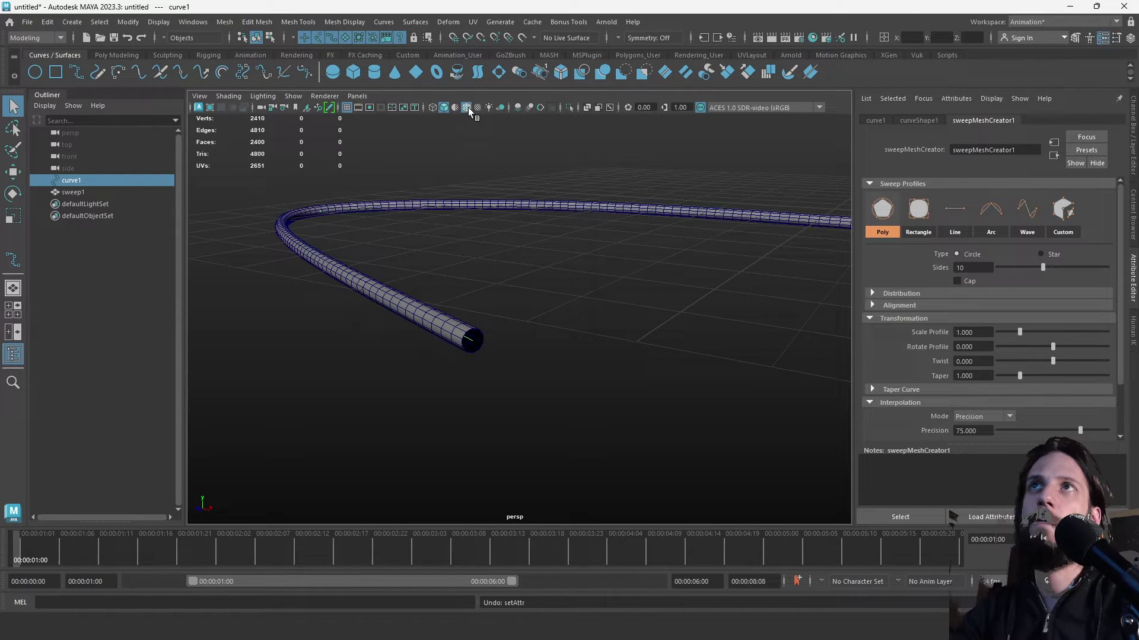
pyautogui.moveTo(1060, 362); pyautogui.dragTo(1121, 370)
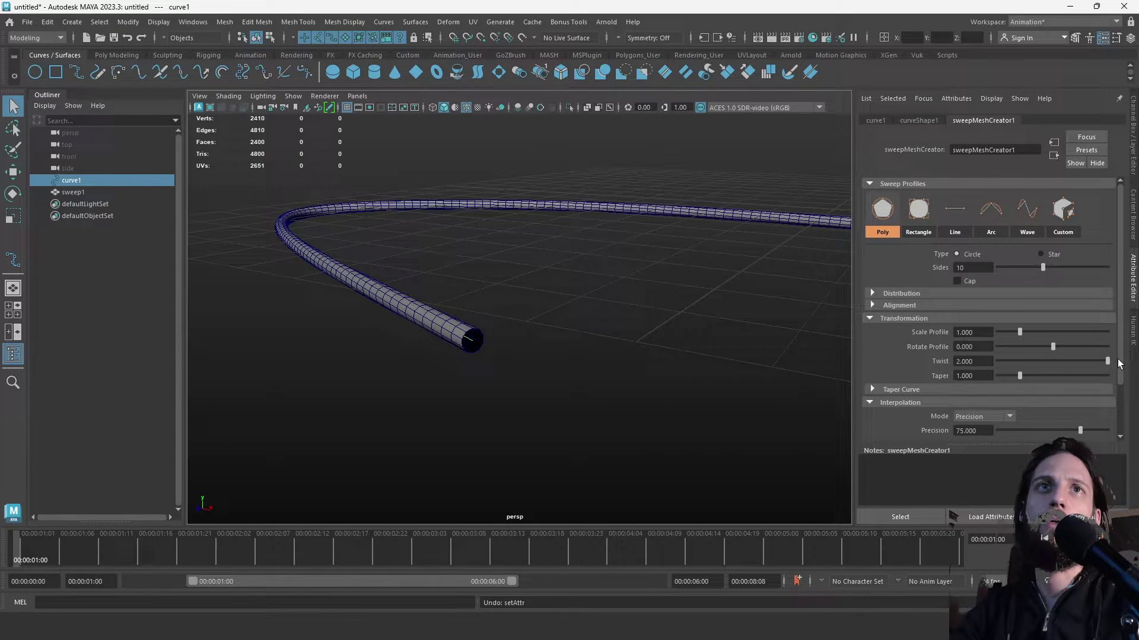
pyautogui.click(973, 361)
pyautogui.write('0')
pyautogui.press('Return')
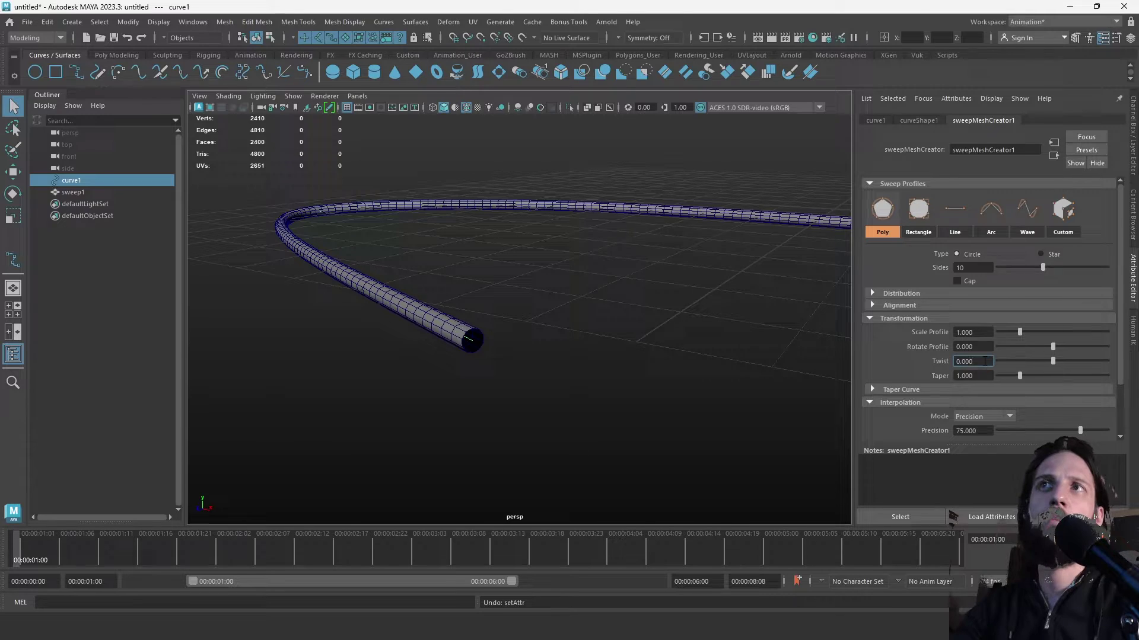
# Try a twist of 10, undo back to 0, and collapse the Interpolation section.
pyautogui.moveTo(986, 361); pyautogui.dragTo(923, 362)
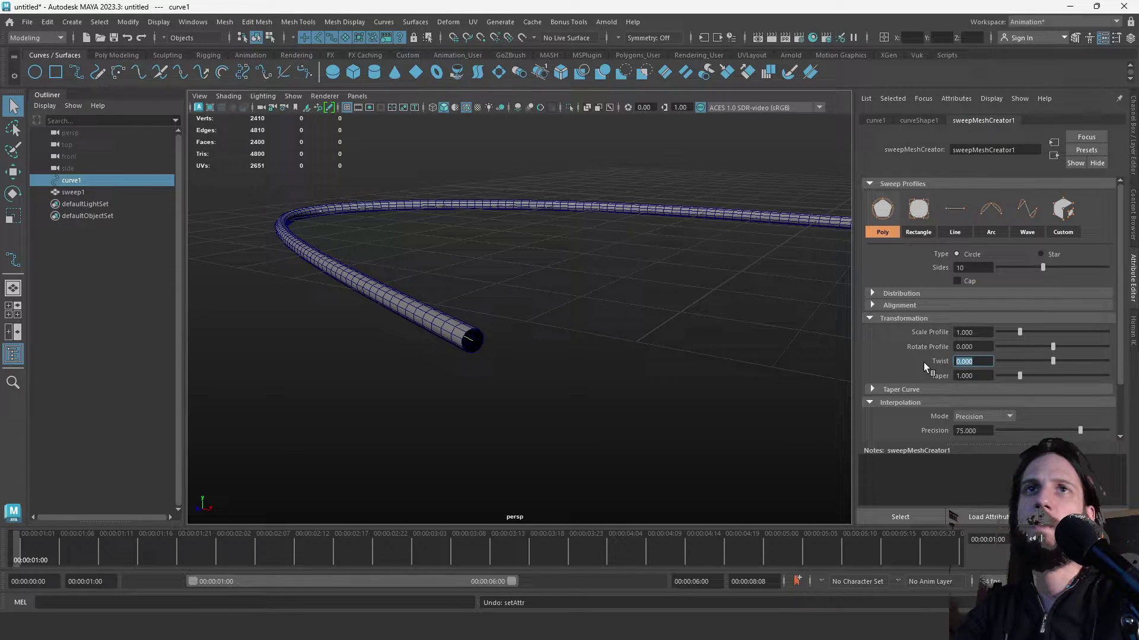
pyautogui.write('10')
pyautogui.press('Return')
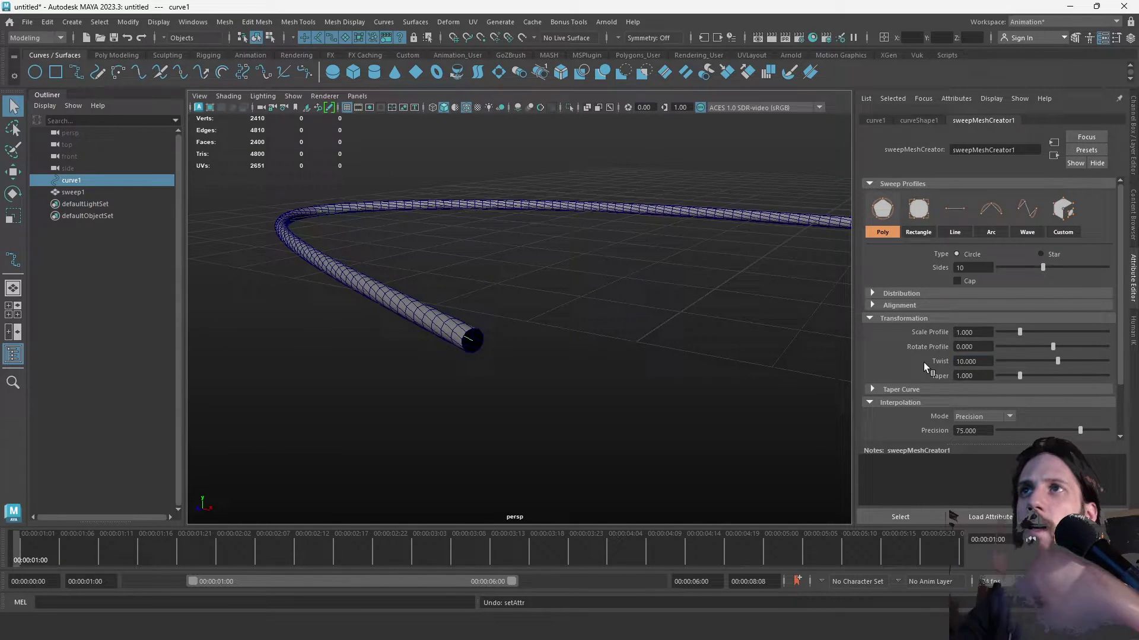
pyautogui.hotkey('ctrl', 'z')
pyautogui.keyDown('alt'); pyautogui.moveTo(394, 323); pyautogui.dragTo(513, 332); pyautogui.keyUp('alt')
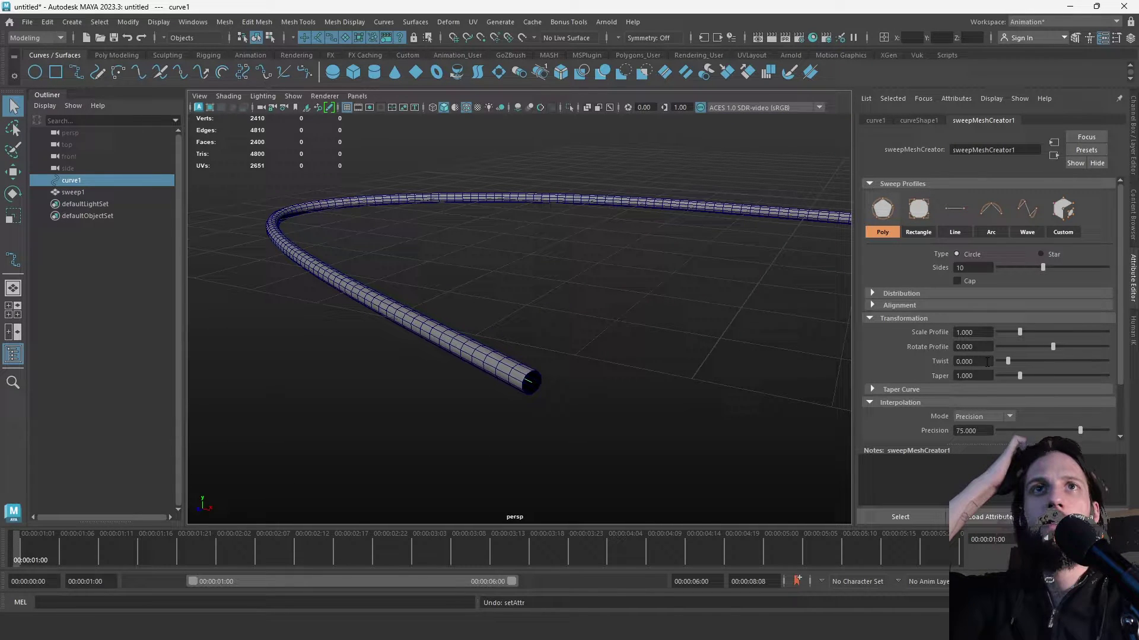
pyautogui.scroll(-3, 907, 383)
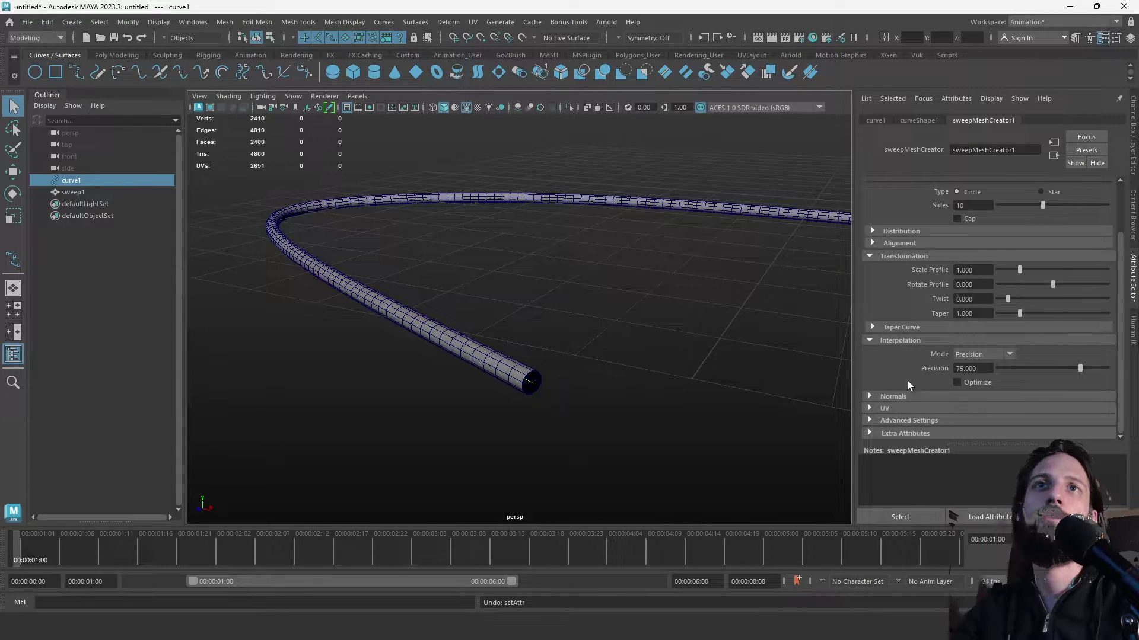
pyautogui.click(894, 342)
pyautogui.scroll(2, 730, 383)
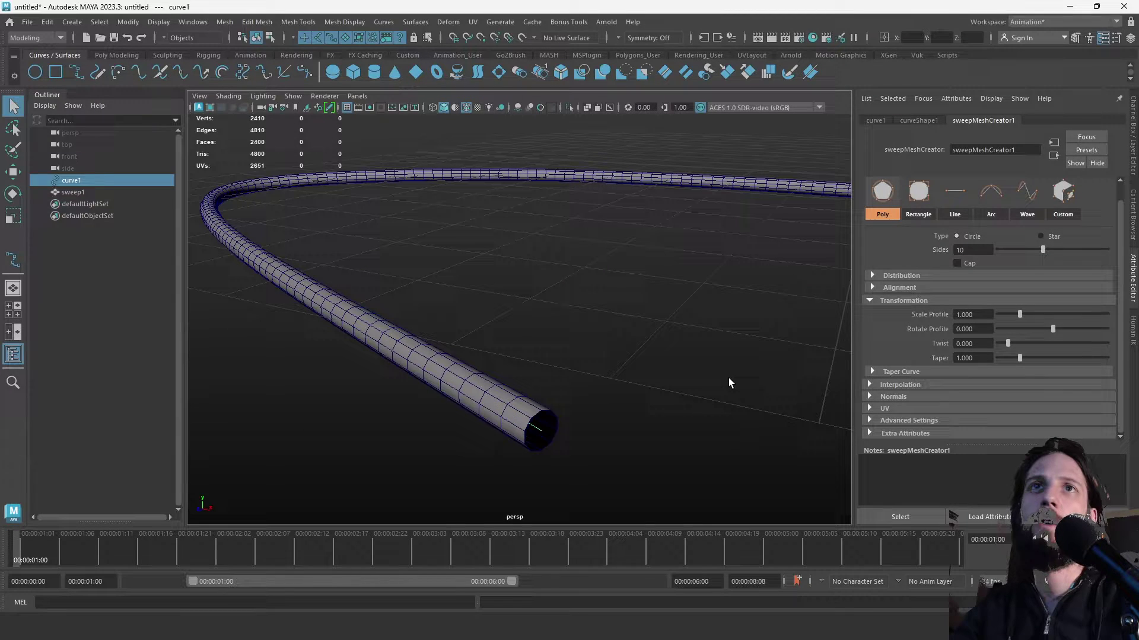
pyautogui.scroll(-1, 627, 310)
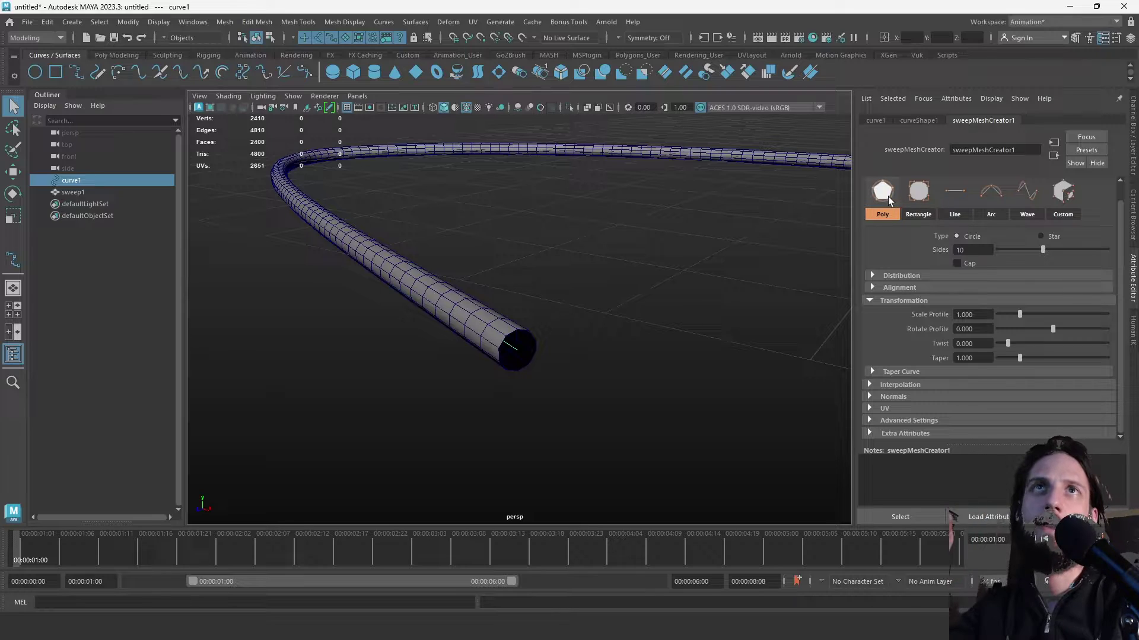
pyautogui.click(918, 192)
pyautogui.click(954, 193)
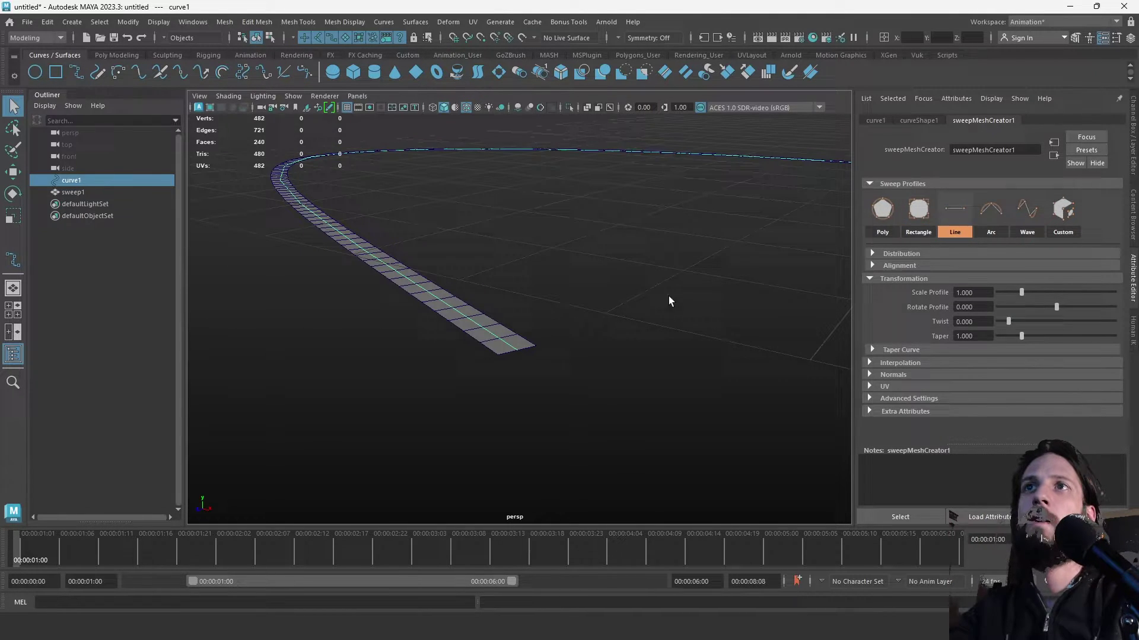
pyautogui.click(990, 209)
pyautogui.click(1028, 210)
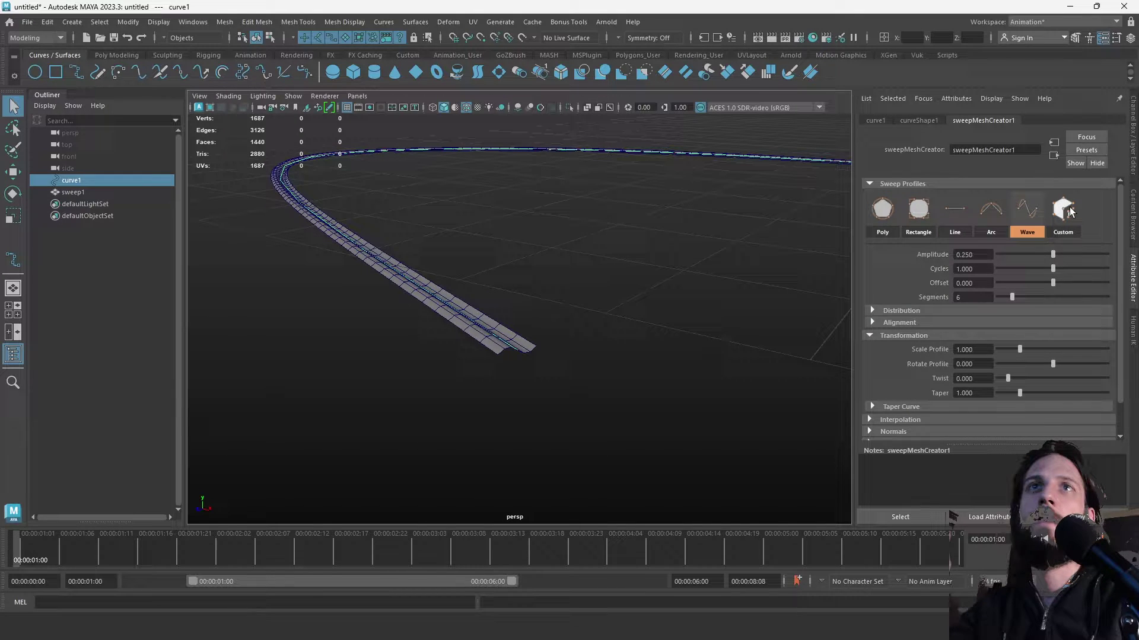
pyautogui.click(1063, 209)
pyautogui.press('Escape')
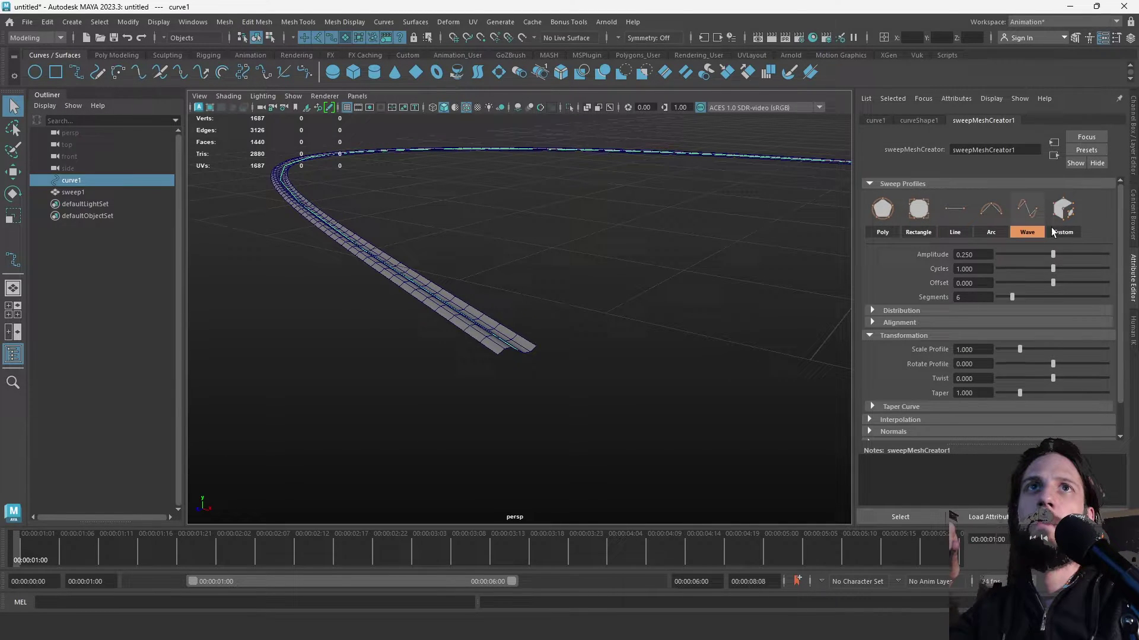
pyautogui.click(886, 215)
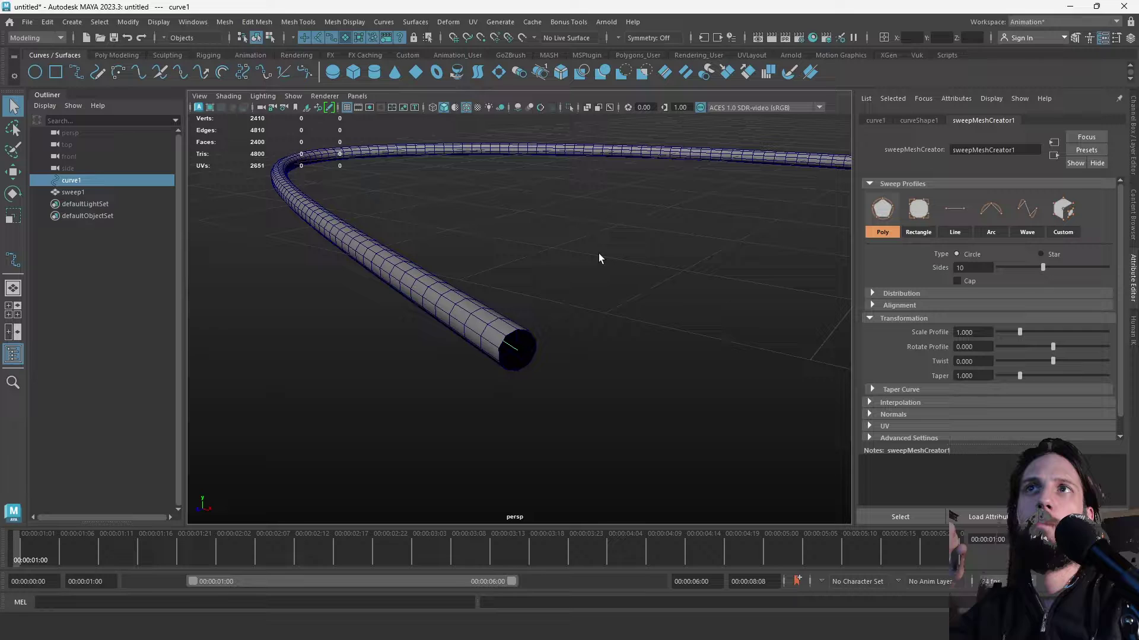
pyautogui.click(955, 210)
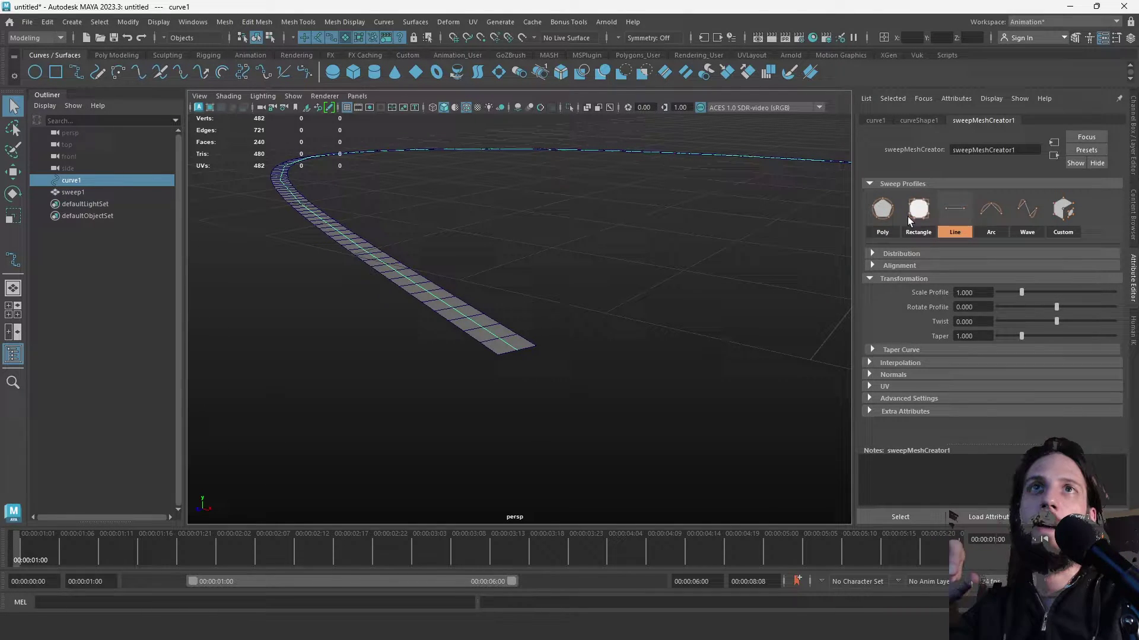
pyautogui.click(882, 208)
pyautogui.click(899, 304)
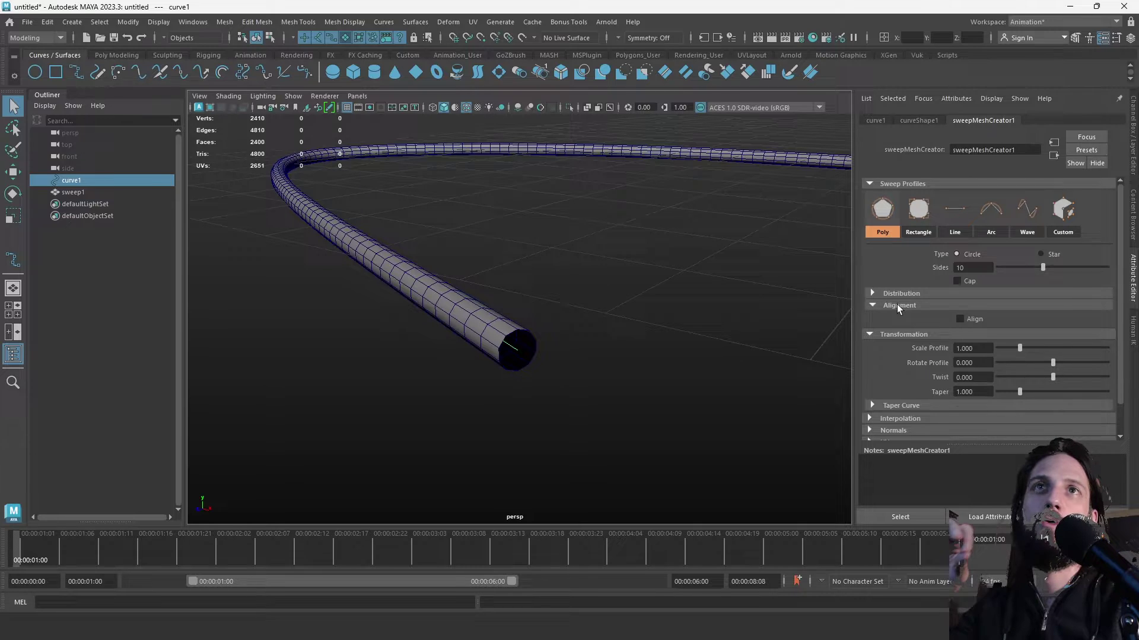
# Enable Align and test horizontal Left/Center and vertical Bottom/Center, ending centred vertically.
pyautogui.click(902, 294)
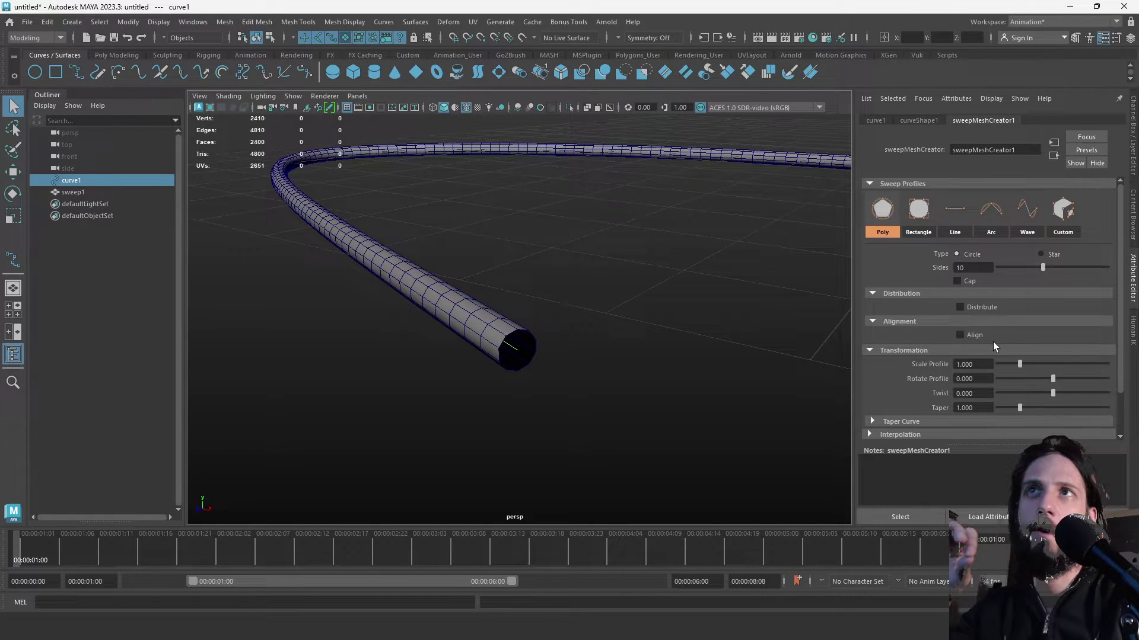
pyautogui.click(975, 335)
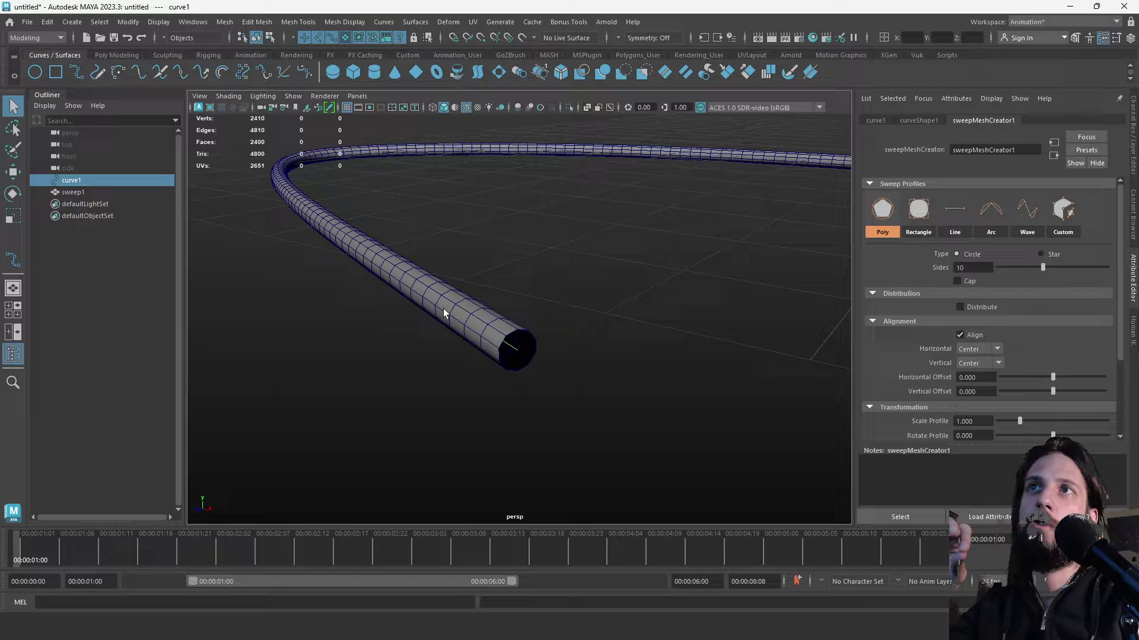
pyautogui.click(987, 351)
pyautogui.click(980, 360)
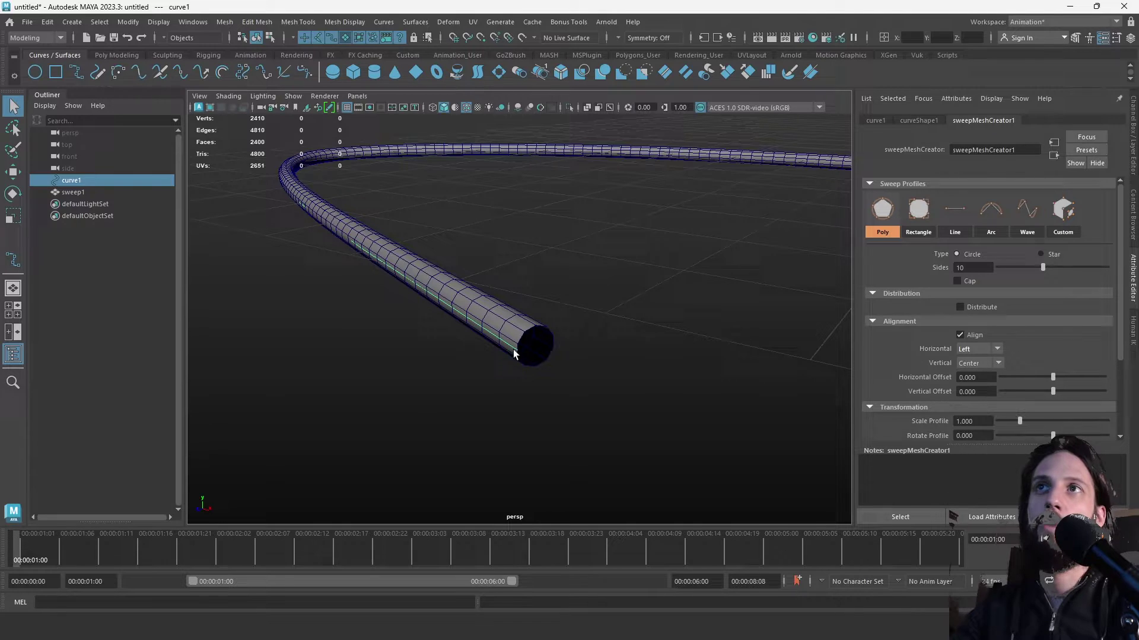
pyautogui.click(972, 374)
pyautogui.click(977, 362)
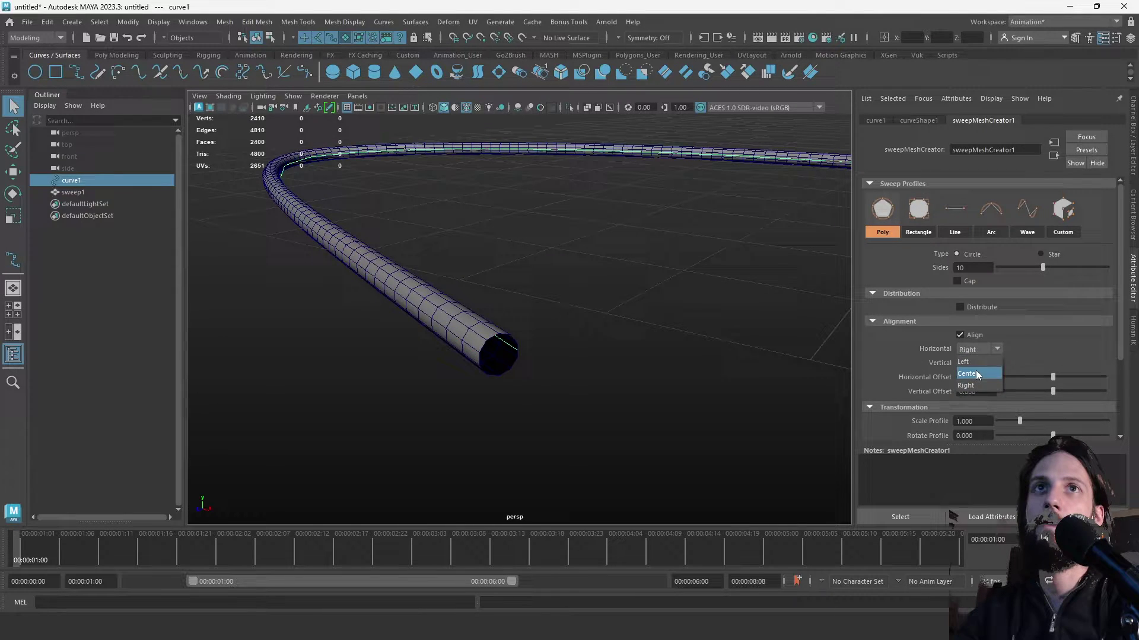
pyautogui.click(976, 371)
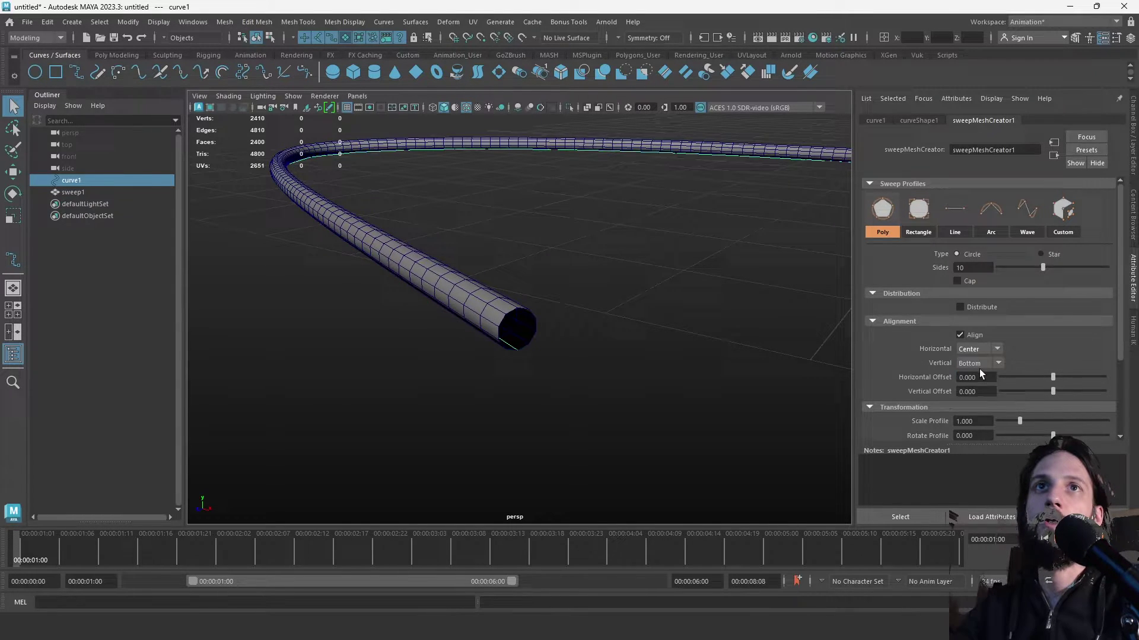
pyautogui.click(979, 364)
pyautogui.click(975, 386)
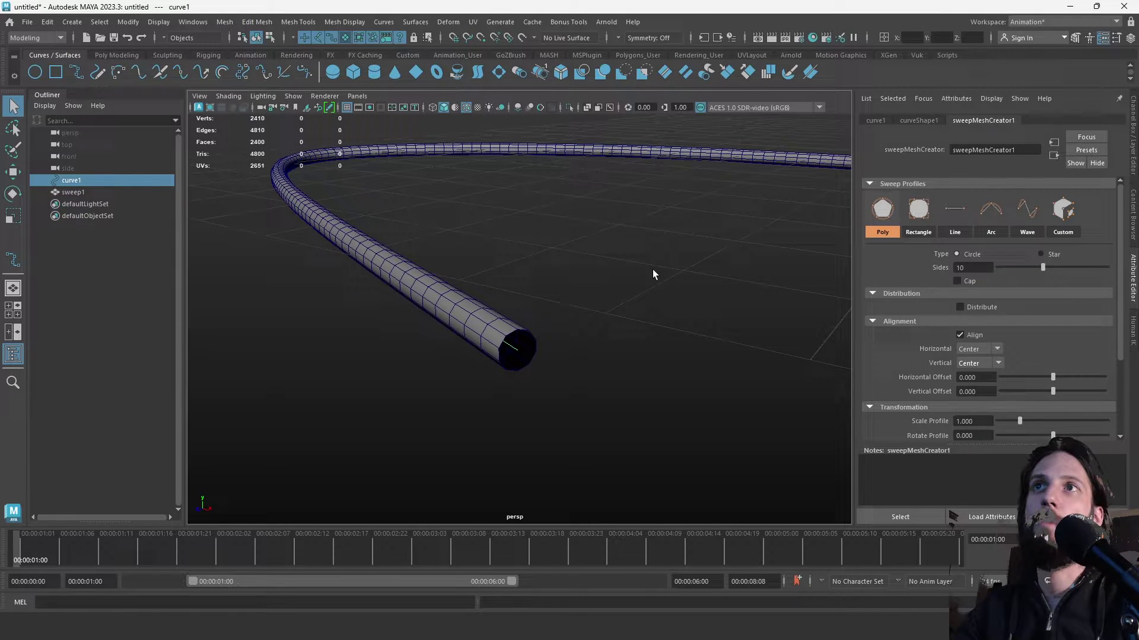
# Switch to a Line profile, align it Left horizontally, then return to the round Poly tube.
pyautogui.keyDown('alt'); pyautogui.moveTo(652, 269); pyautogui.dragTo(795, 325); pyautogui.keyUp('alt')
pyautogui.keyDown('alt'); pyautogui.moveTo(522, 328); pyautogui.dragTo(486, 314); pyautogui.keyUp('alt')
pyautogui.click(959, 215)
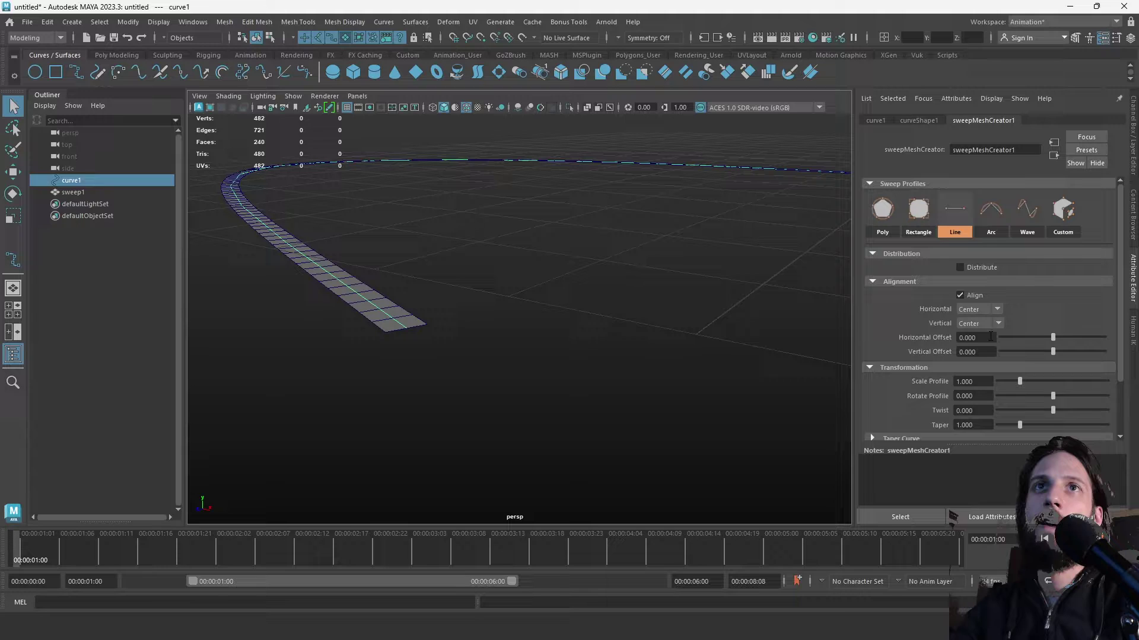
pyautogui.scroll(-2, 990, 337)
pyautogui.click(978, 274)
pyautogui.click(984, 288)
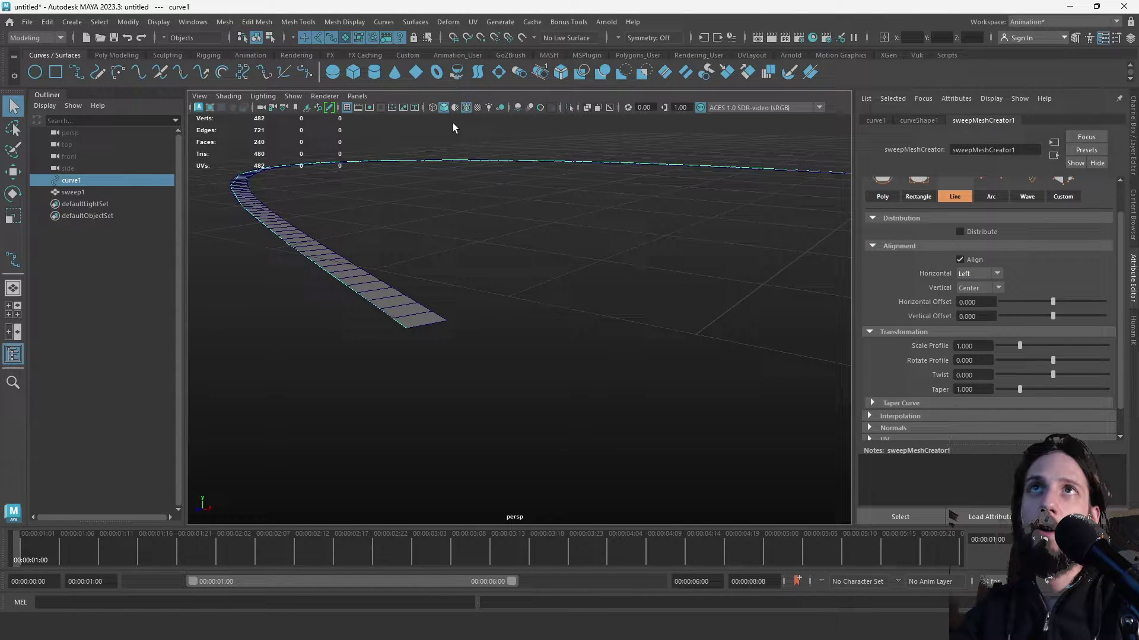
pyautogui.click(883, 196)
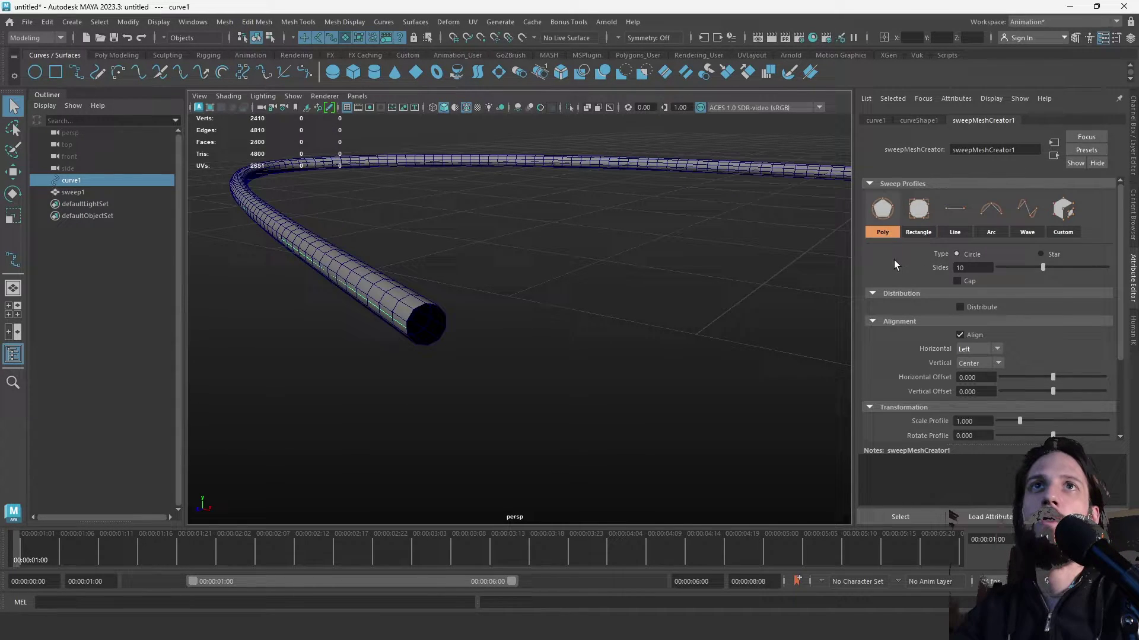
# Turn off Align and enable Distribute with a Square distribution layout.
pyautogui.click(960, 335)
pyautogui.click(879, 321)
pyautogui.click(887, 334)
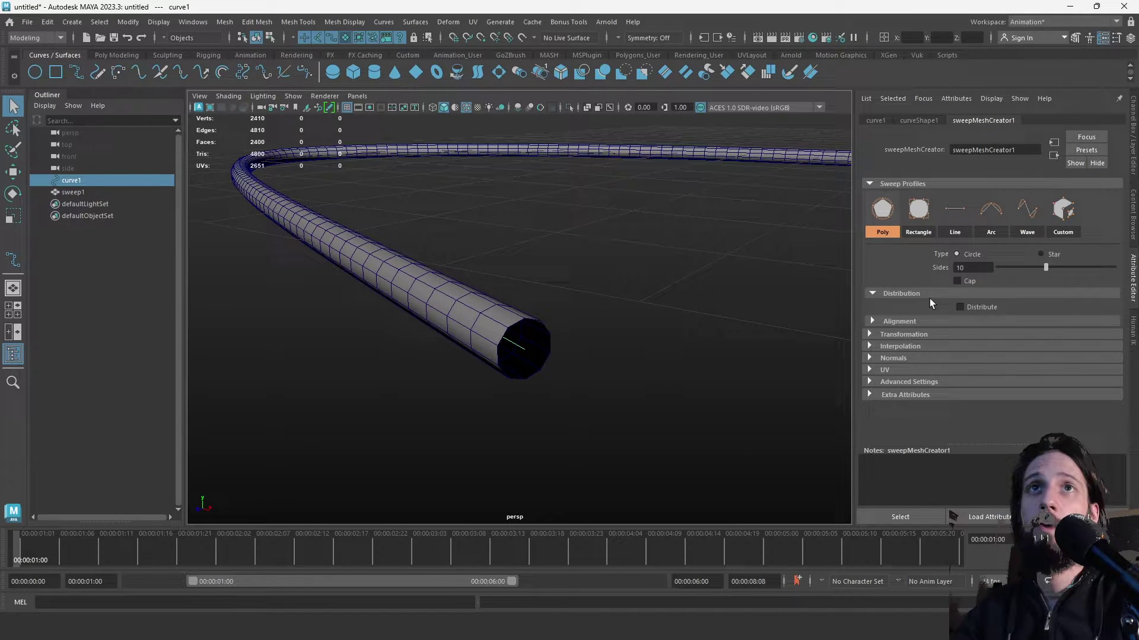
pyautogui.click(983, 308)
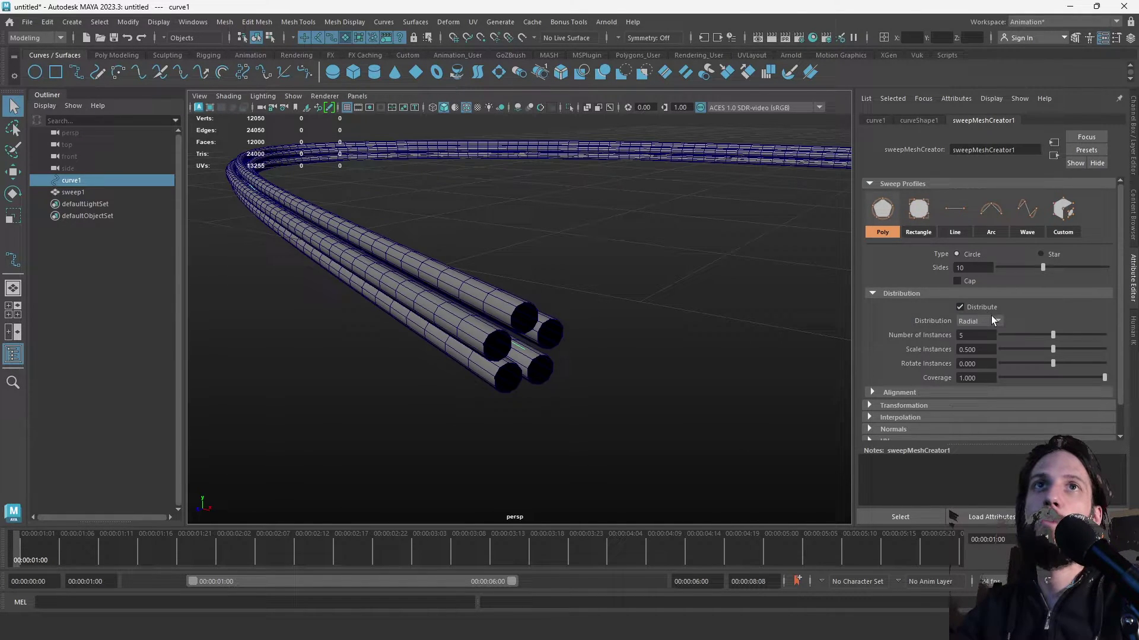
pyautogui.click(978, 323)
pyautogui.click(986, 347)
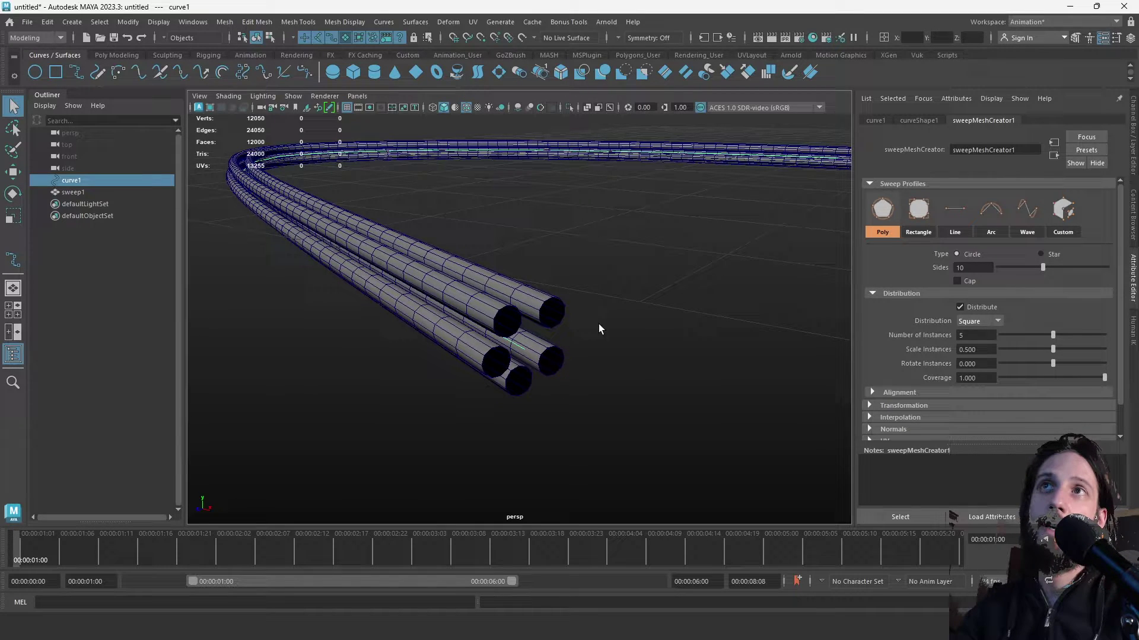
# Set the number of tube instances to 4, trying 8 before returning to 4.
pyautogui.keyDown('alt'); pyautogui.moveTo(599, 329); pyautogui.dragTo(584, 294); pyautogui.keyUp('alt')
pyautogui.keyDown('alt'); pyautogui.moveTo(585, 295); pyautogui.dragTo(664, 332, button='right'); pyautogui.keyUp('alt')
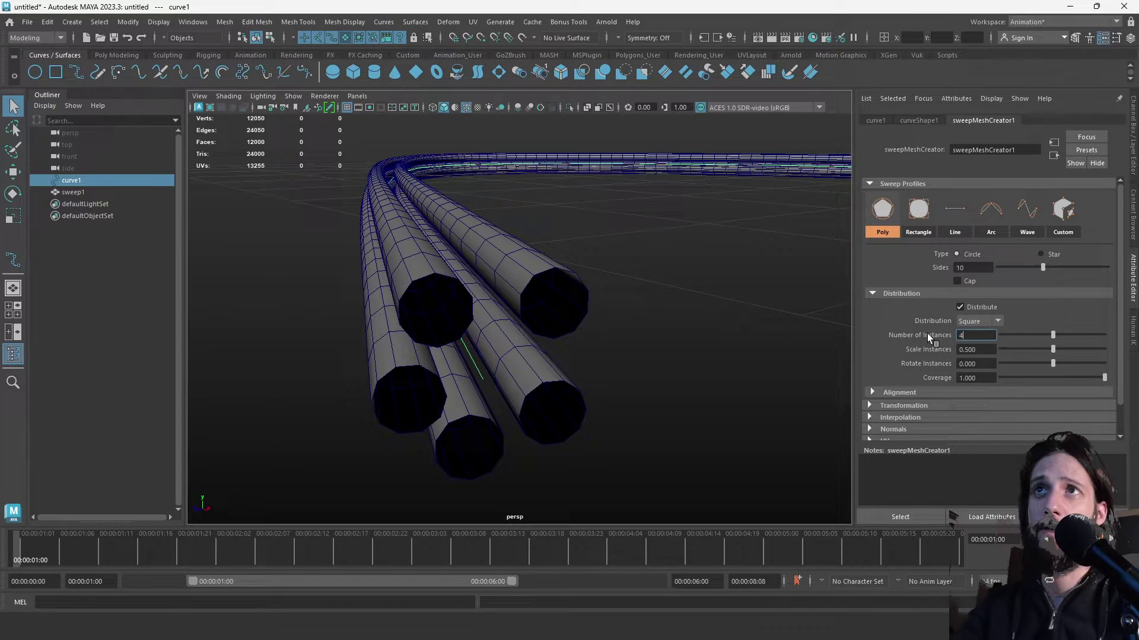
pyautogui.write('4')
pyautogui.press('Return')
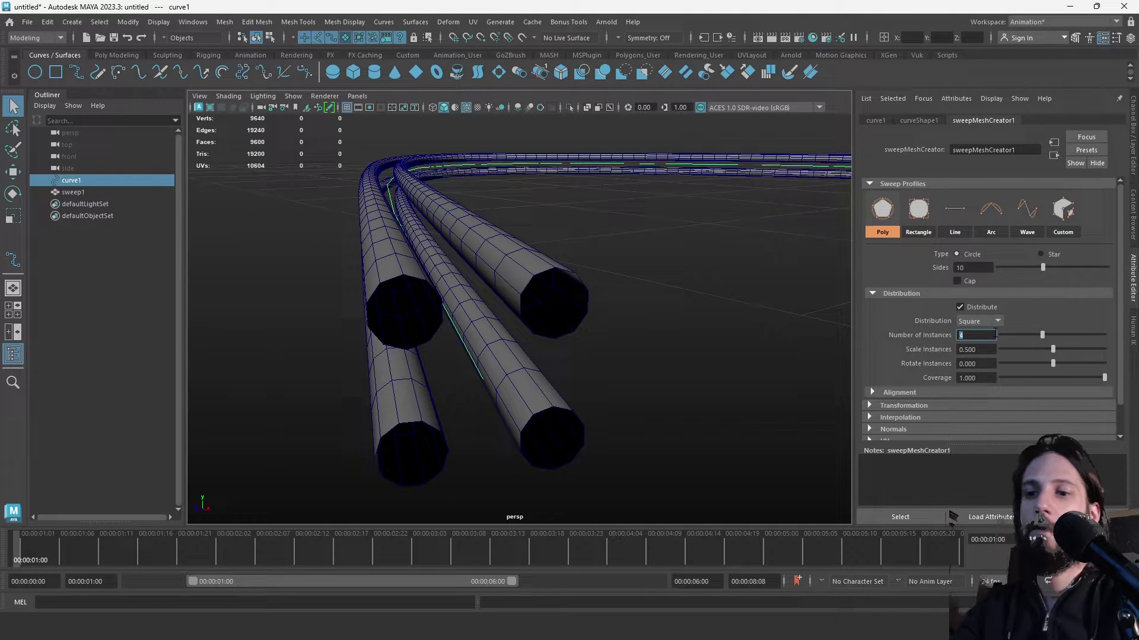
pyautogui.press('Return')
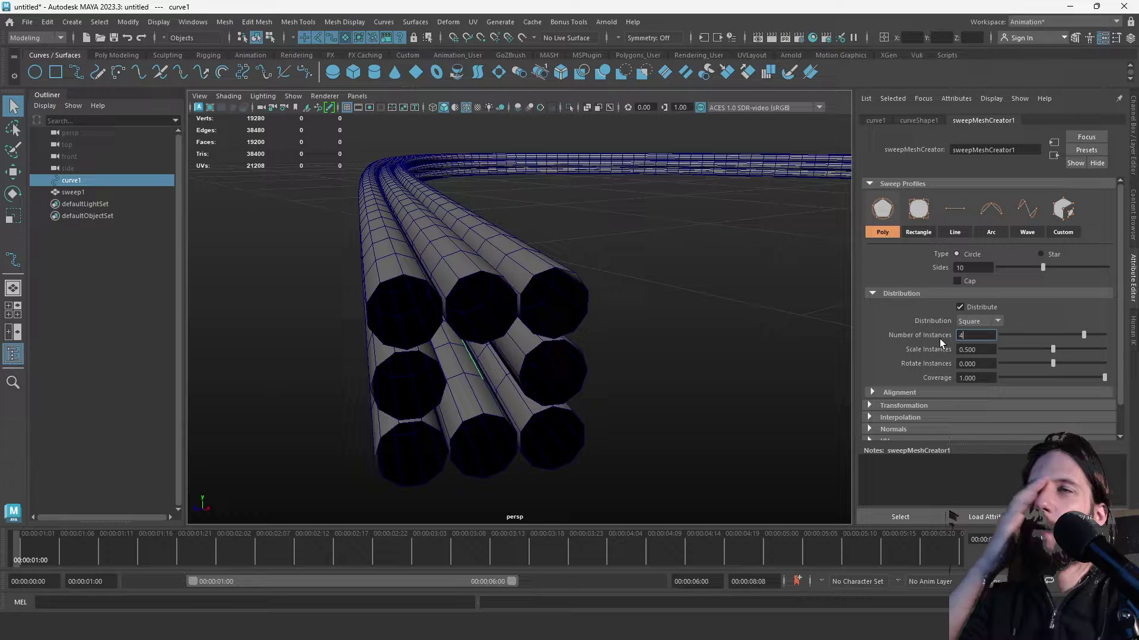
pyautogui.write('4')
pyautogui.press('Return')
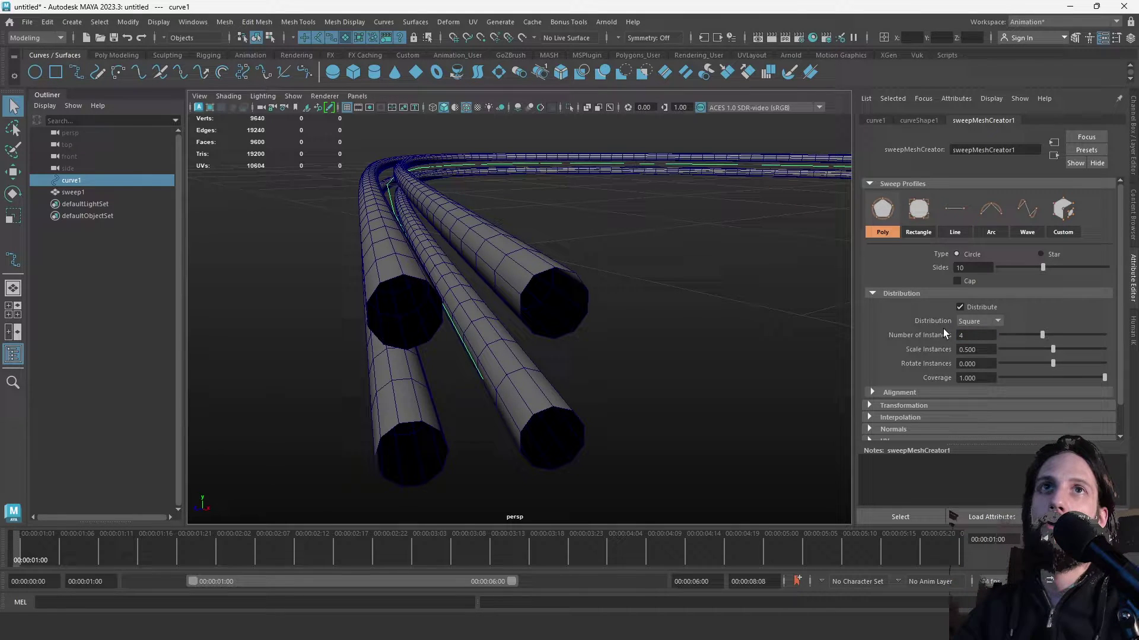
pyautogui.scroll(-1, 1053, 318)
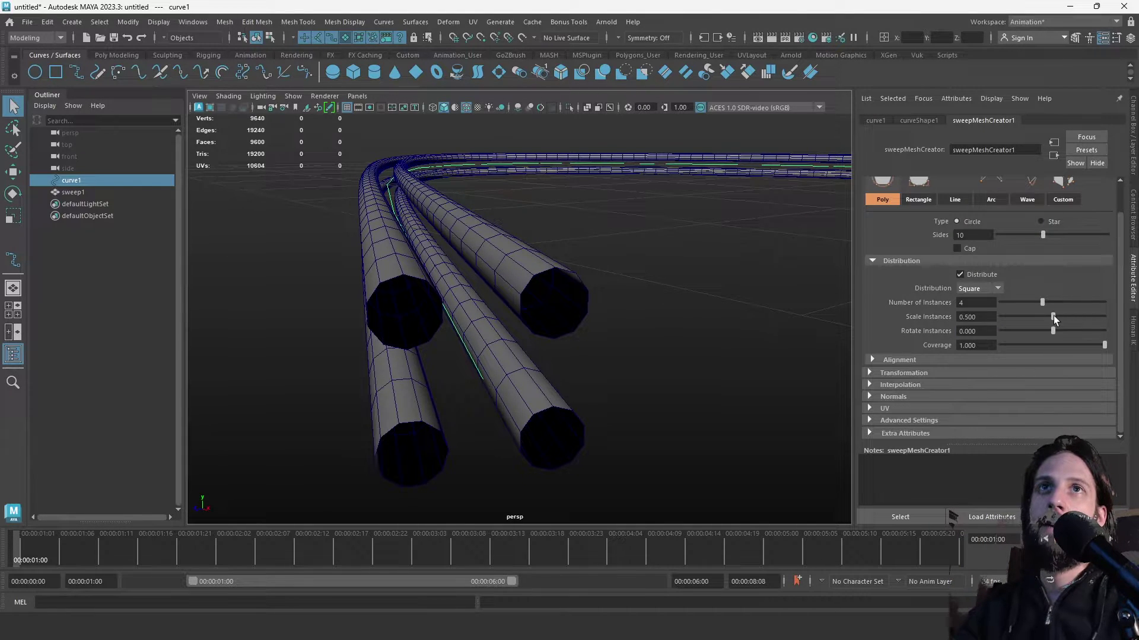
# Switch the distribution to Radial and scale the instances to 0.709 so the bundle closes.
pyautogui.click(979, 295)
pyautogui.click(977, 301)
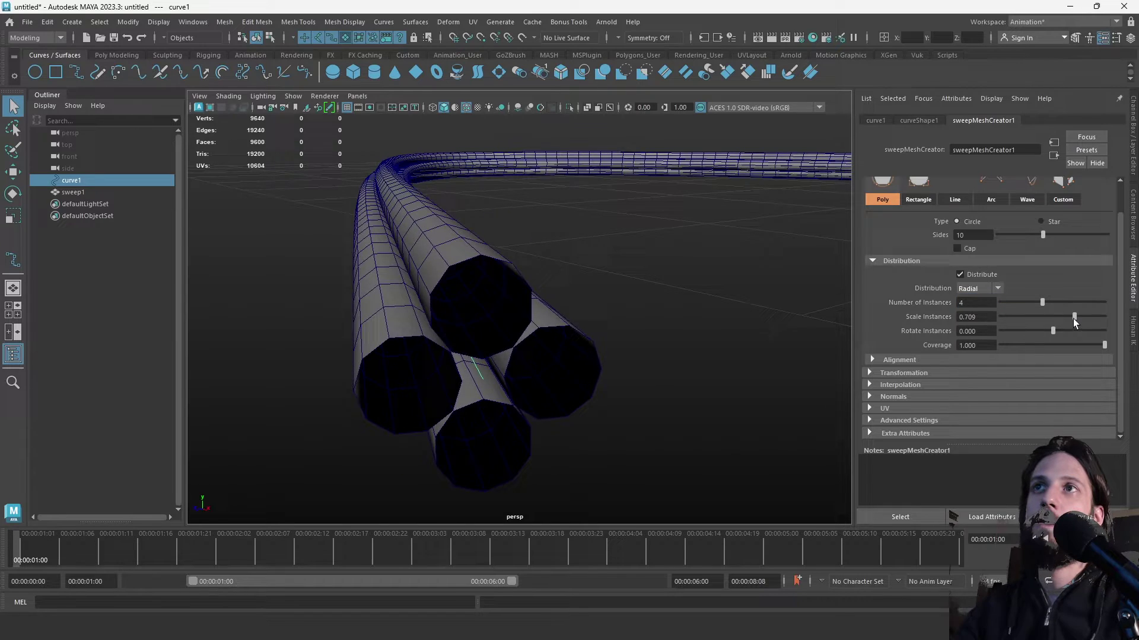
pyautogui.moveTo(1073, 318); pyautogui.dragTo(1065, 321)
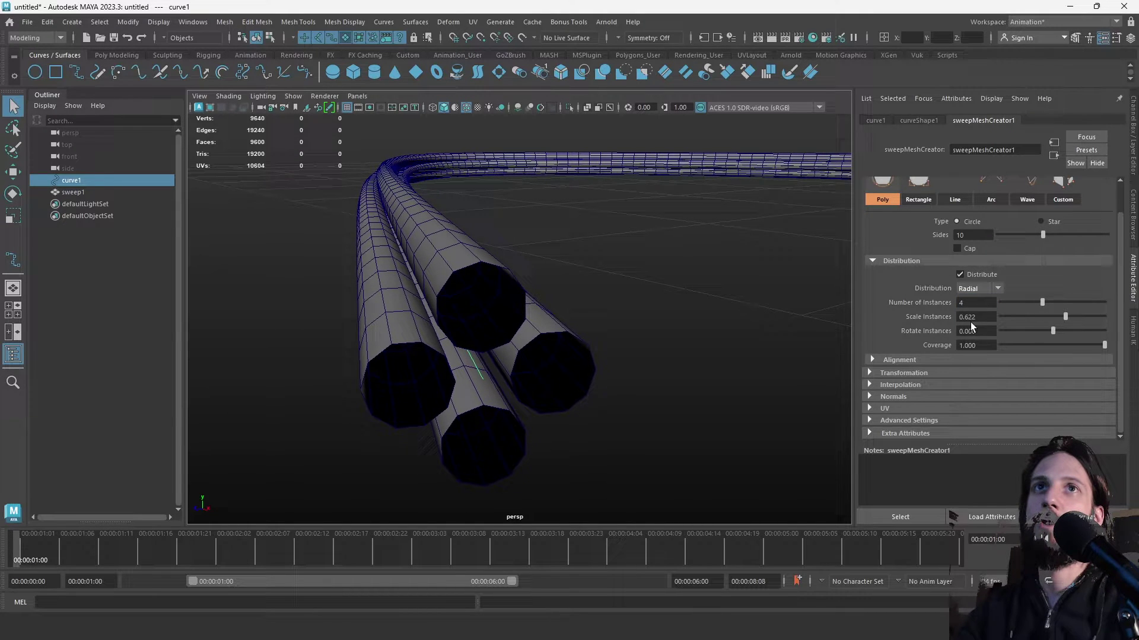
pyautogui.scroll(-3, 653, 319)
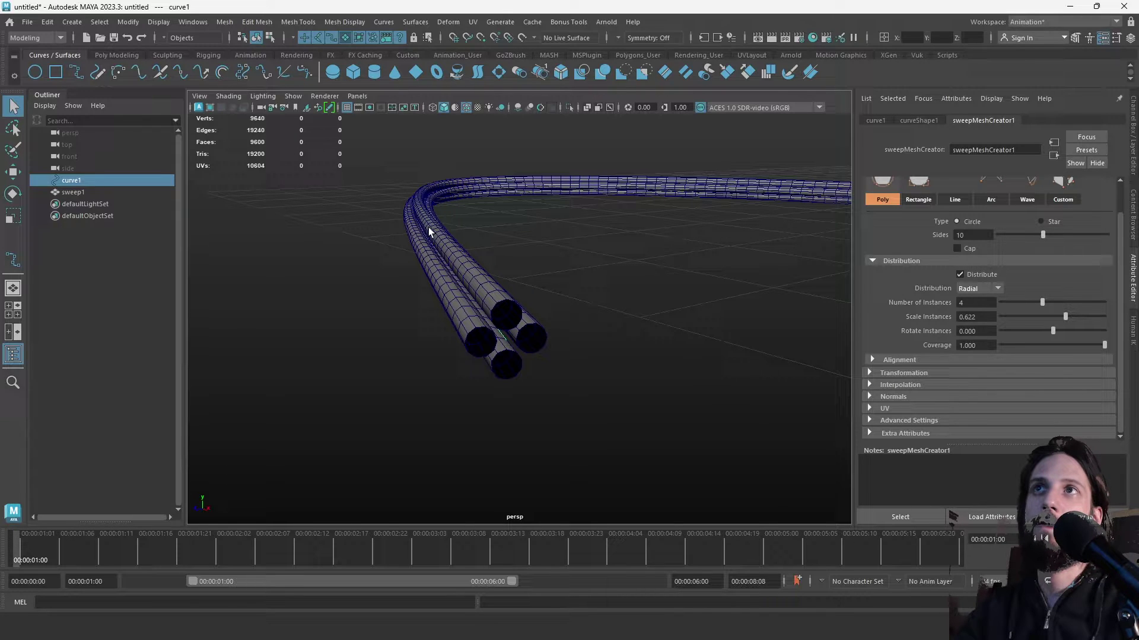
pyautogui.scroll(3, 563, 244)
pyautogui.moveTo(1065, 317); pyautogui.dragTo(1074, 318)
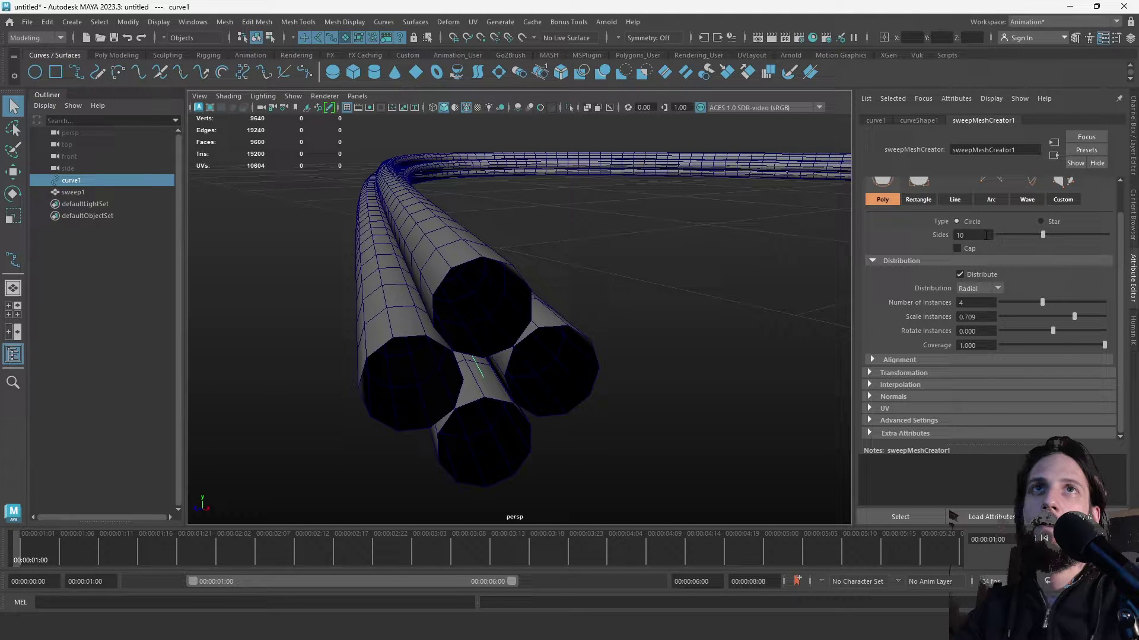
# Raise each tube to 12 sides and test Coverage, leaving it at 1.
pyautogui.moveTo(1047, 237); pyautogui.dragTo(1050, 241)
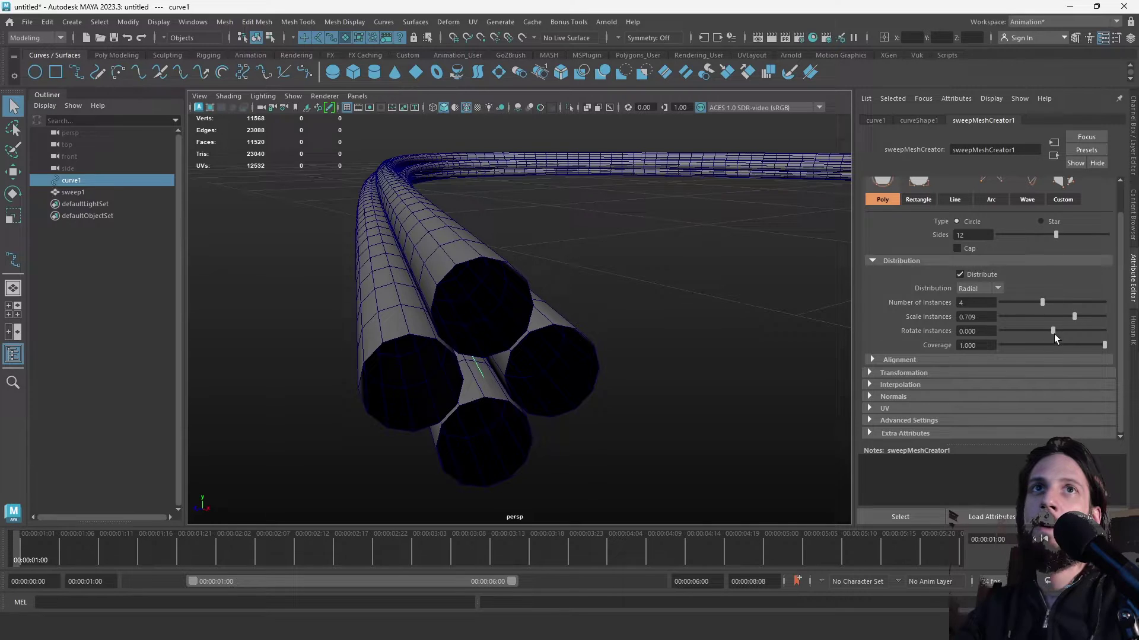
pyautogui.hotkey('ctrl', 'z')
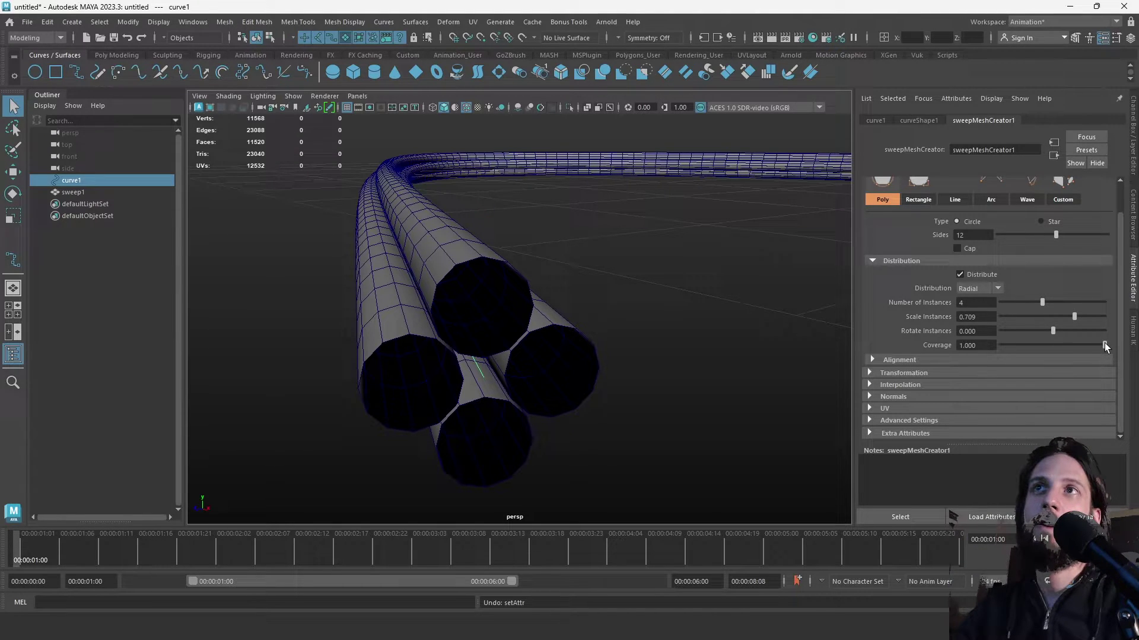
pyautogui.moveTo(1104, 344)
pyautogui.mouseDown()
pyautogui.moveTo(990, 363)
pyautogui.moveTo(1050, 342)
pyautogui.moveTo(1106, 350)
pyautogui.mouseUp()
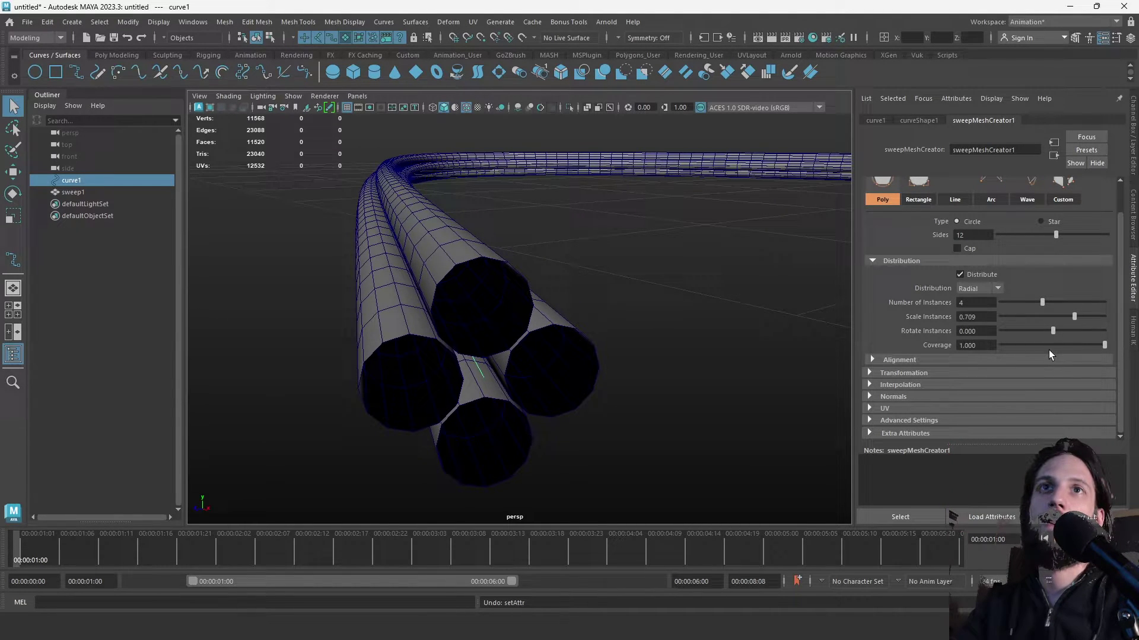
# Expand Transformation and try Twist slider values from slightly negative up to about 2.
pyautogui.click(910, 372)
pyautogui.scroll(-2, 941, 376)
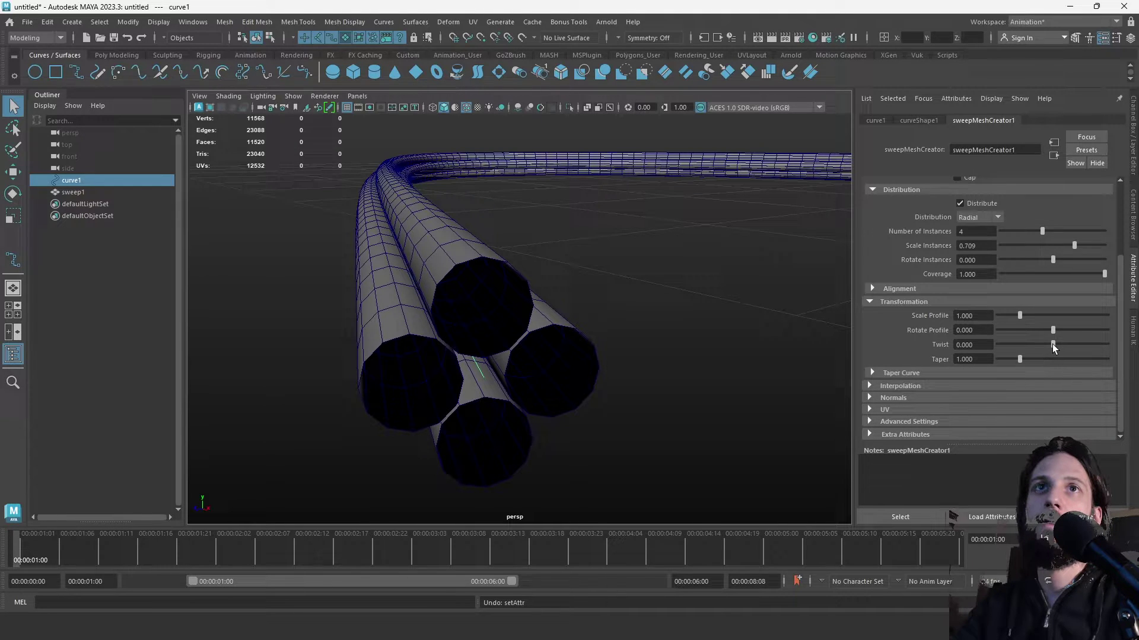
pyautogui.moveTo(1053, 348); pyautogui.dragTo(1009, 349)
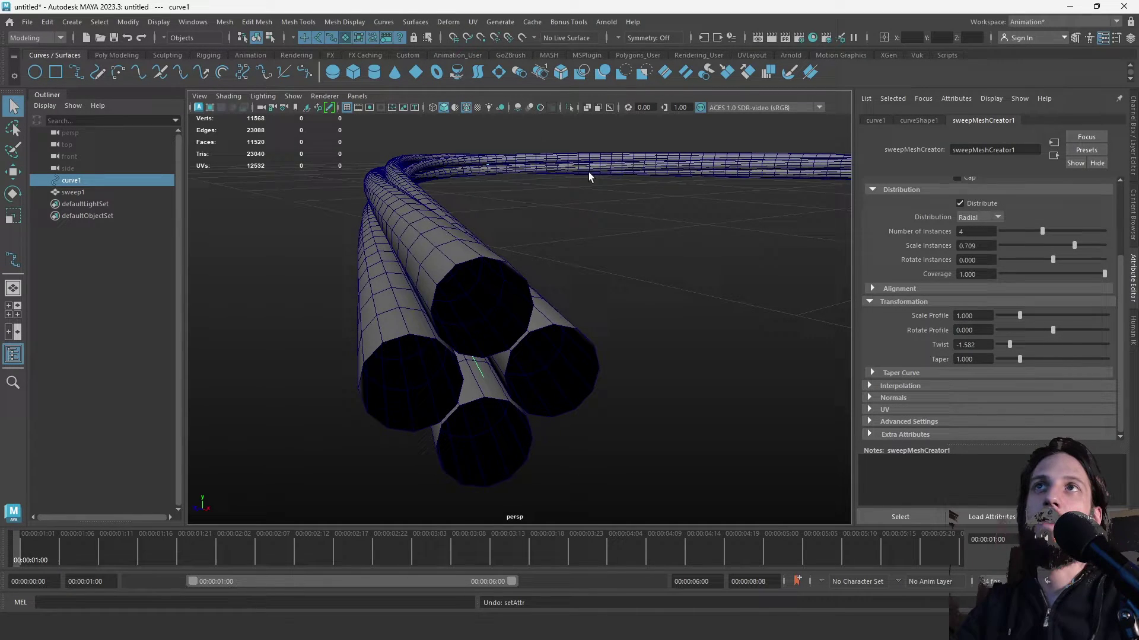
pyautogui.keyDown('alt'); pyautogui.moveTo(591, 176); pyautogui.dragTo(617, 221); pyautogui.keyUp('alt')
pyautogui.keyDown('alt'); pyautogui.moveTo(617, 221); pyautogui.dragTo(612, 303, button='right'); pyautogui.keyUp('alt')
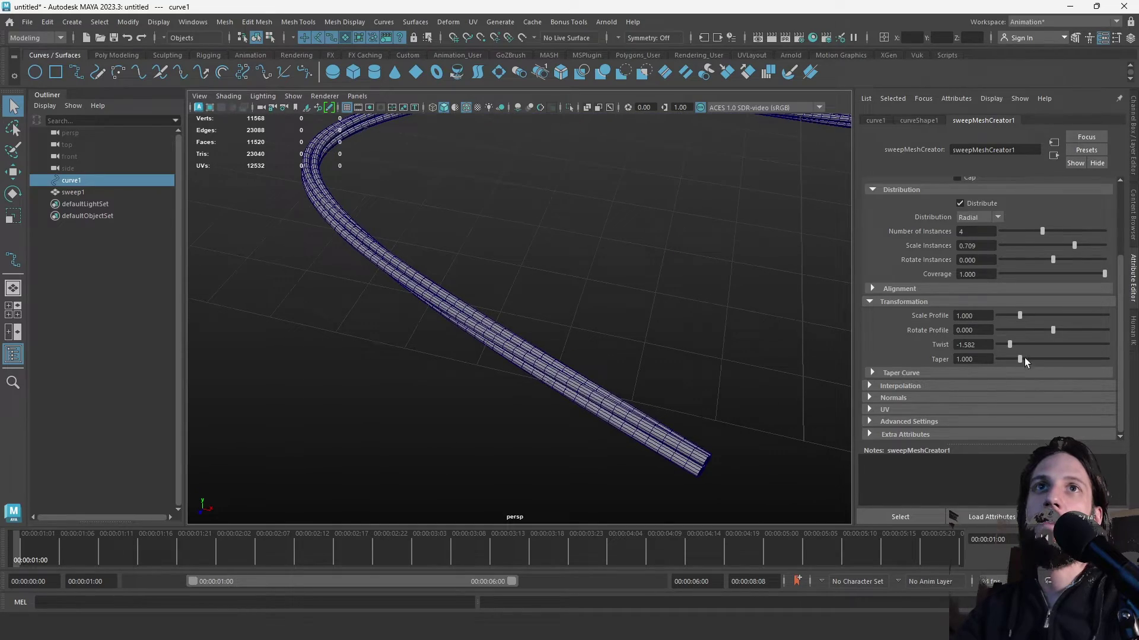
pyautogui.moveTo(1010, 346); pyautogui.dragTo(1115, 355)
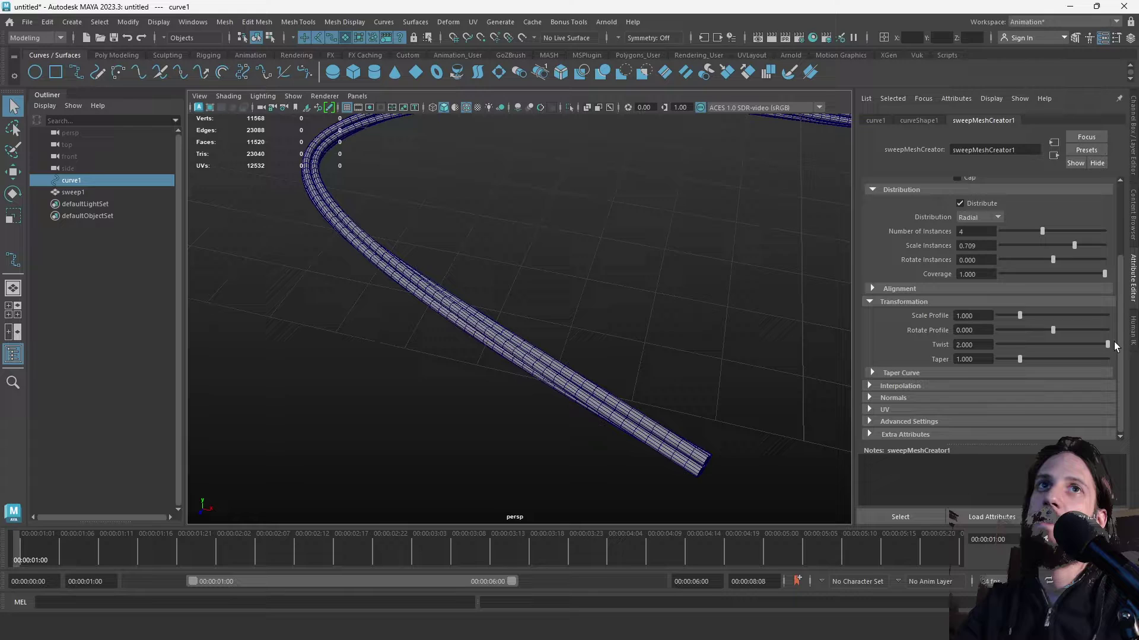
pyautogui.keyDown('alt'); pyautogui.moveTo(641, 291); pyautogui.dragTo(656, 273); pyautogui.keyUp('alt')
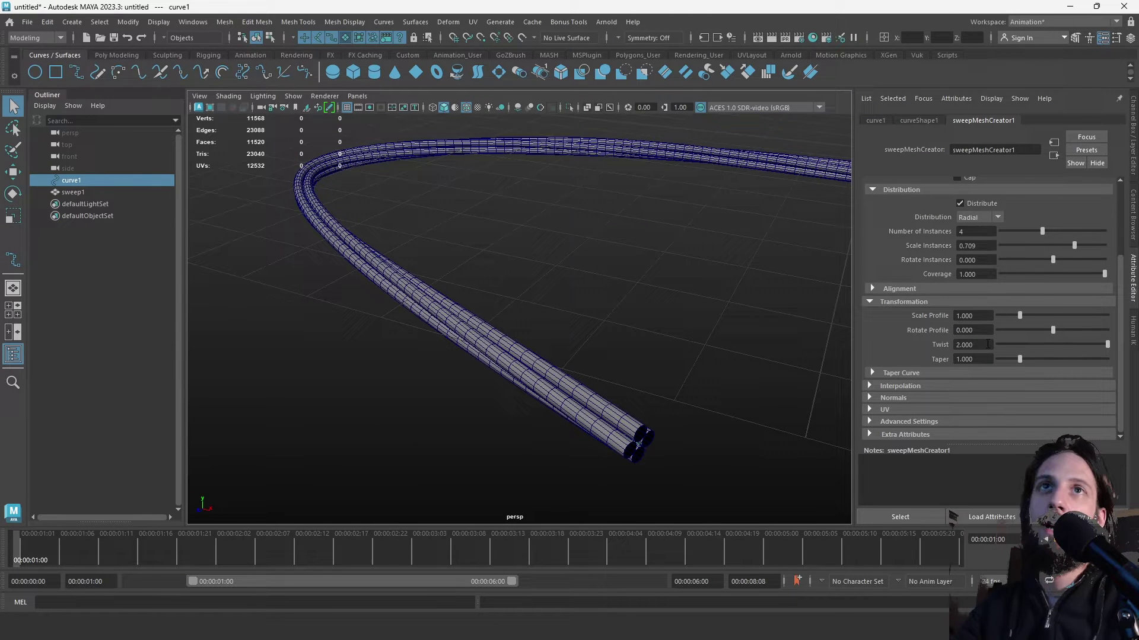
# Set Twist to 15 and view the resulting rope diagonally with the curve deselected.
pyautogui.doubleClick(988, 344)
pyautogui.write('15')
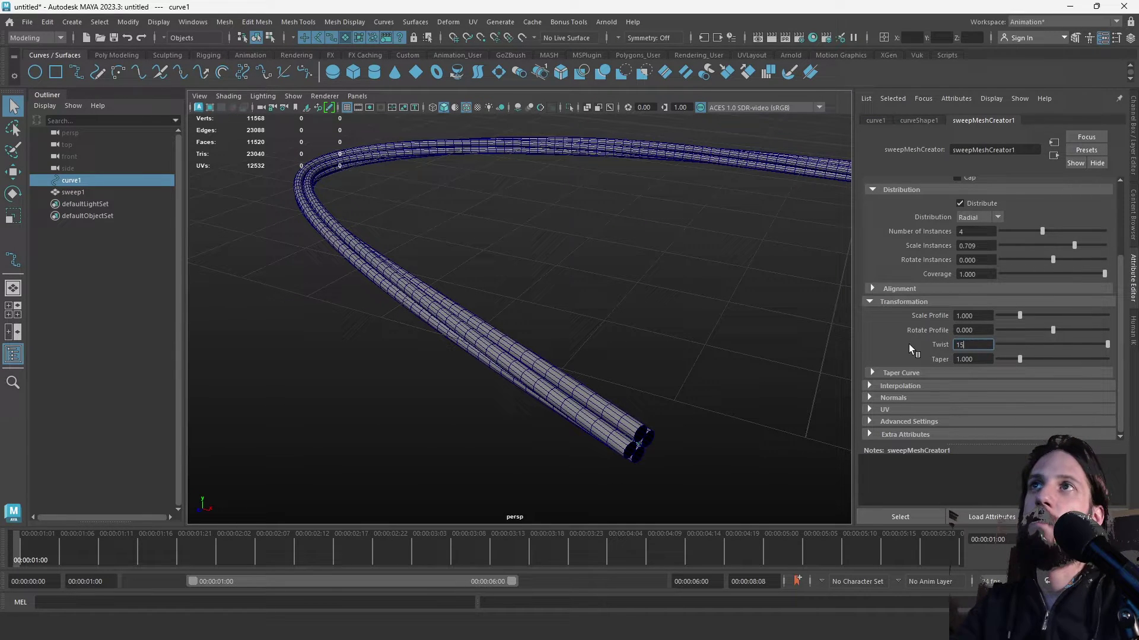
pyautogui.press('Return')
pyautogui.click(529, 295)
pyautogui.keyDown('alt'); pyautogui.moveTo(529, 294); pyautogui.dragTo(534, 321); pyautogui.keyUp('alt')
pyautogui.keyDown('alt'); pyautogui.moveTo(533, 320); pyautogui.dragTo(492, 339, button='middle'); pyautogui.keyUp('alt')
pyautogui.keyDown('alt'); pyautogui.moveTo(492, 339); pyautogui.dragTo(445, 333); pyautogui.keyUp('alt')
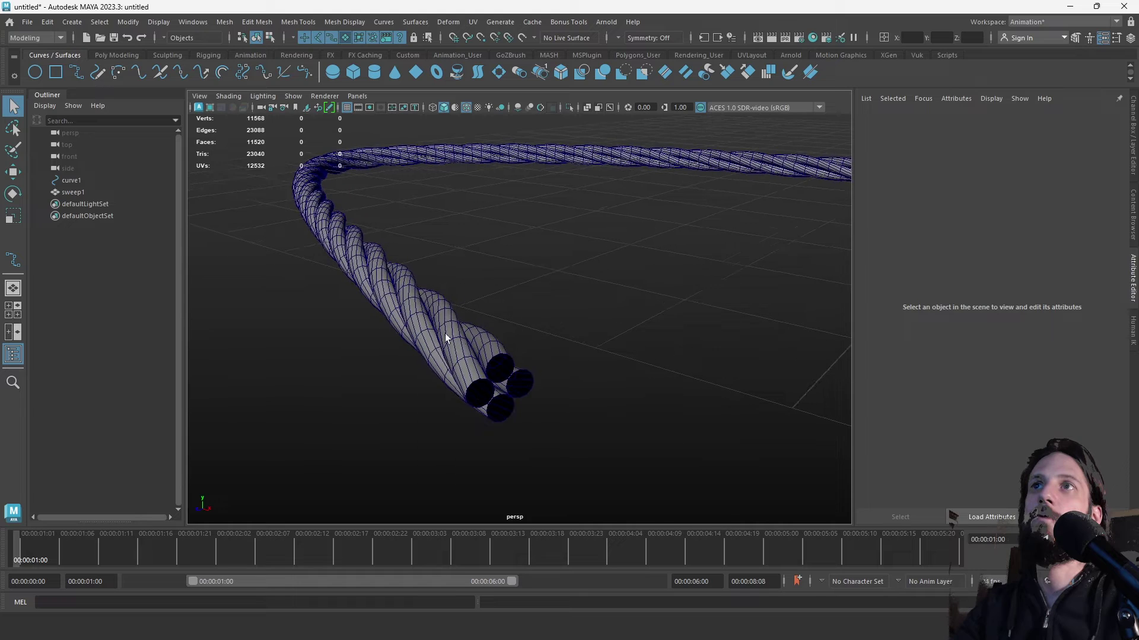
pyautogui.click(440, 331)
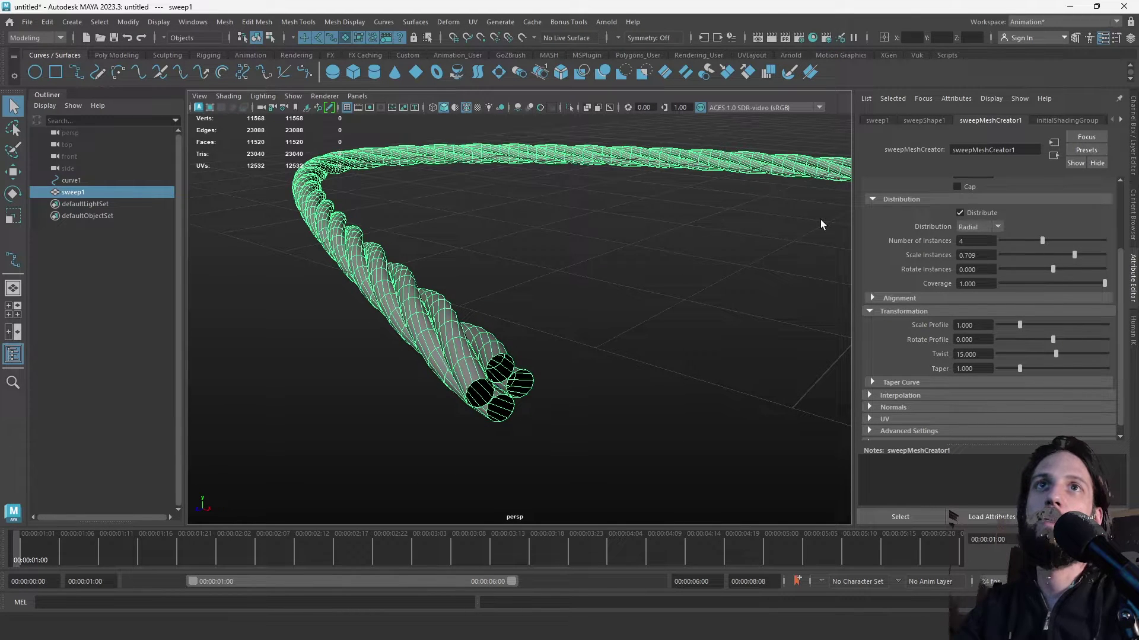
pyautogui.click(592, 289)
pyautogui.click(452, 337)
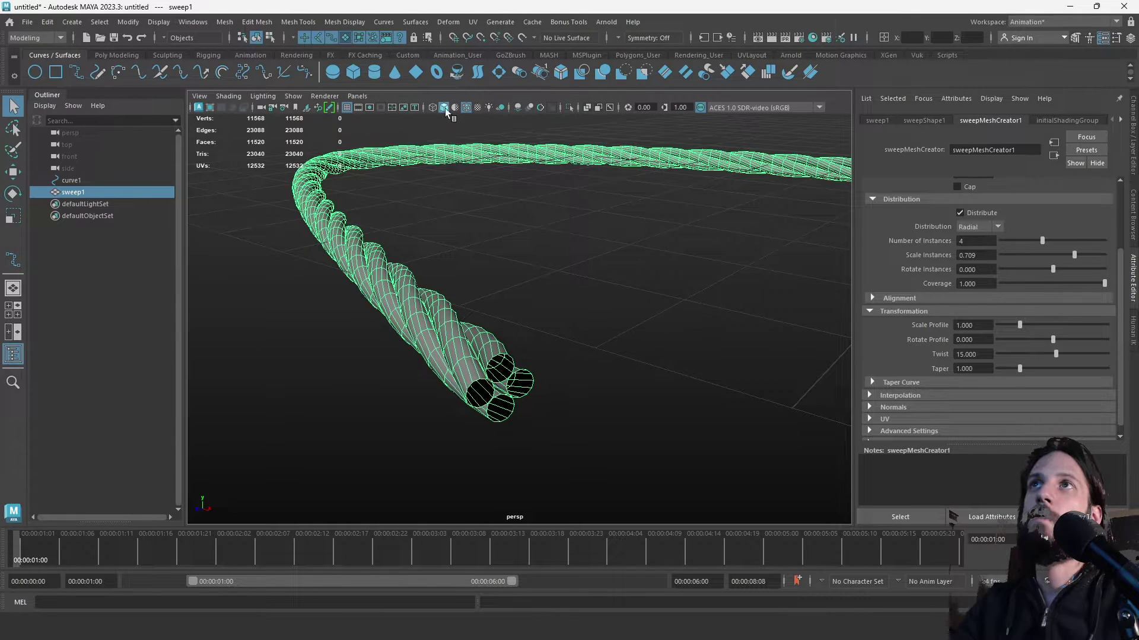
pyautogui.click(464, 108)
pyautogui.click(578, 257)
pyautogui.scroll(-3, 594, 264)
pyautogui.keyDown('alt'); pyautogui.moveTo(595, 264); pyautogui.dragTo(575, 178); pyautogui.keyUp('alt')
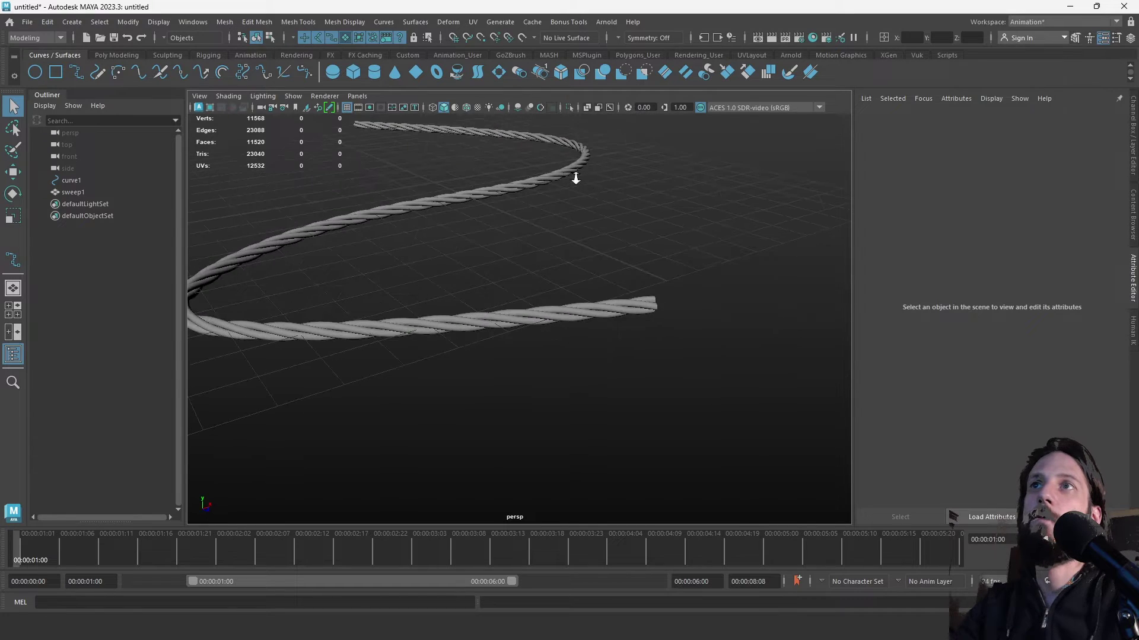
pyautogui.scroll(3, 575, 178)
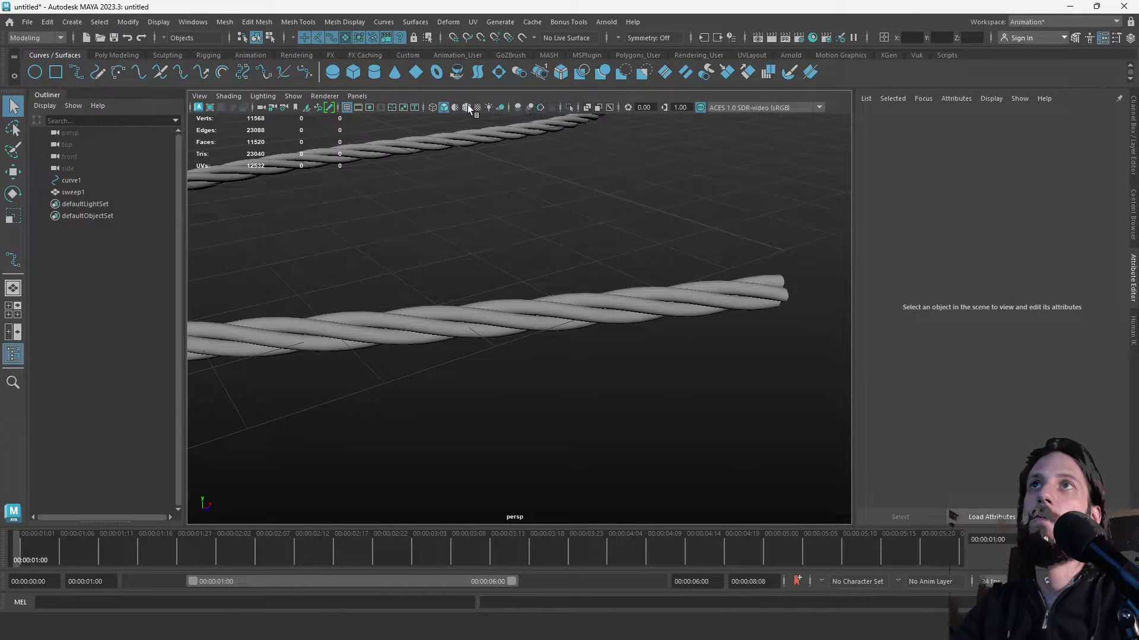
pyautogui.click(517, 107)
pyautogui.keyDown('alt'); pyautogui.moveTo(617, 228); pyautogui.dragTo(516, 216); pyautogui.keyUp('alt')
pyautogui.click(393, 285)
pyautogui.keyDown('alt'); pyautogui.moveTo(393, 285); pyautogui.dragTo(482, 279); pyautogui.keyUp('alt')
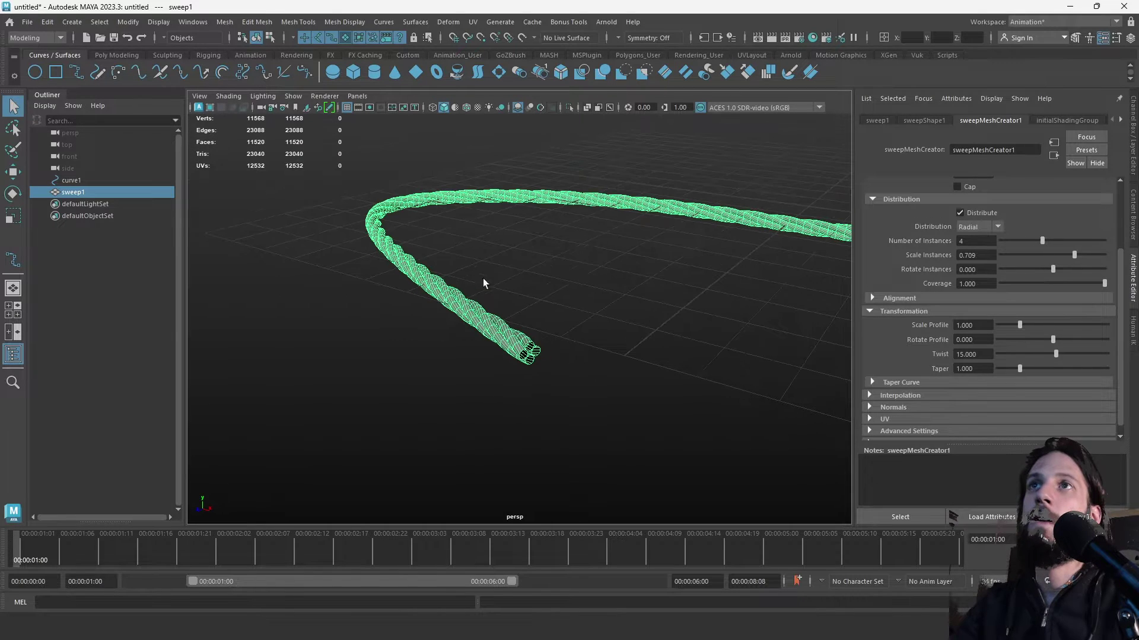
pyautogui.click(572, 262)
pyautogui.click(504, 329)
pyautogui.click(551, 308)
pyautogui.keyDown('alt'); pyautogui.moveTo(550, 308); pyautogui.dragTo(394, 366); pyautogui.keyUp('alt')
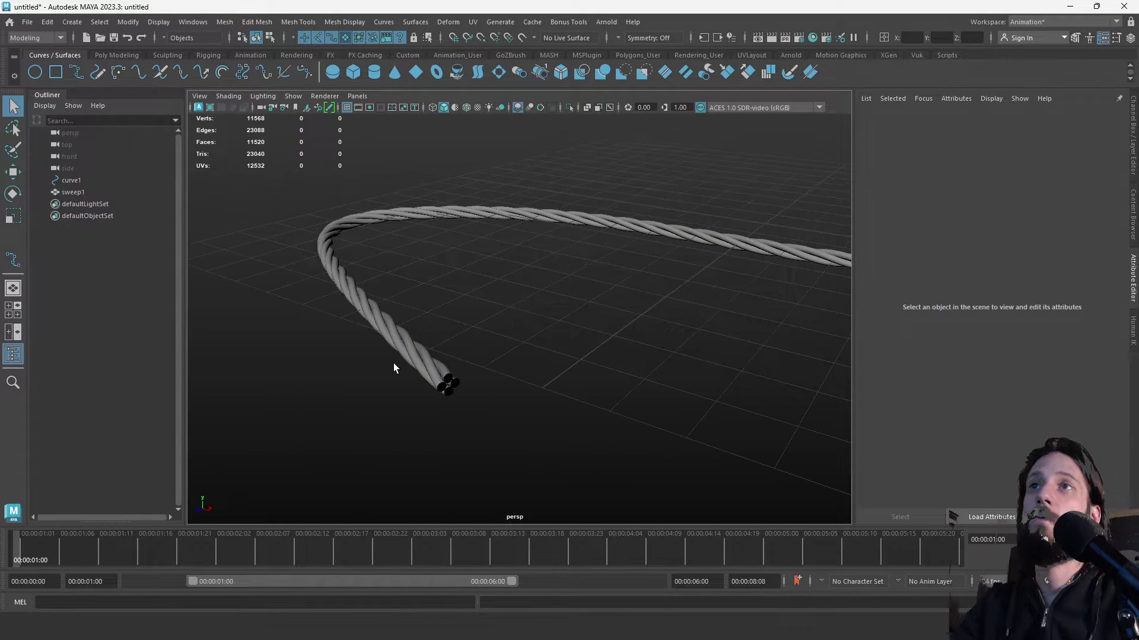
pyautogui.click(400, 349)
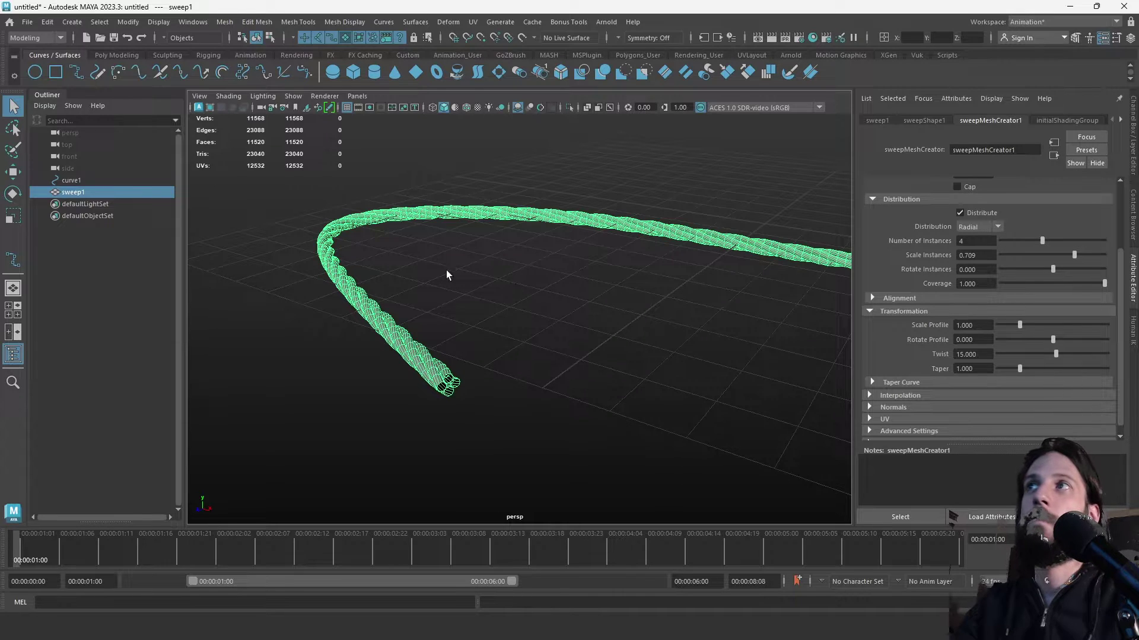
# Lift the curve's middle control point high and push the next one toward the camera.
pyautogui.click(465, 244)
pyautogui.moveTo(465, 245); pyautogui.dragTo(412, 233, button='right')
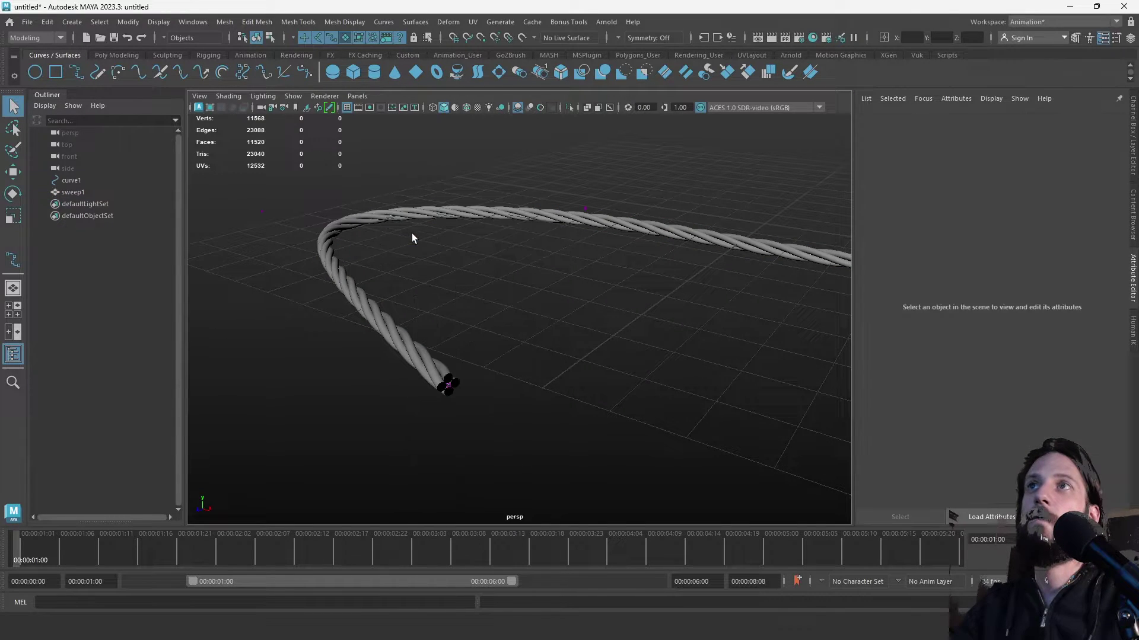
pyautogui.click(585, 209)
pyautogui.keyDown('alt'); pyautogui.moveTo(643, 266); pyautogui.dragTo(585, 285); pyautogui.keyUp('alt')
pyautogui.press('w')
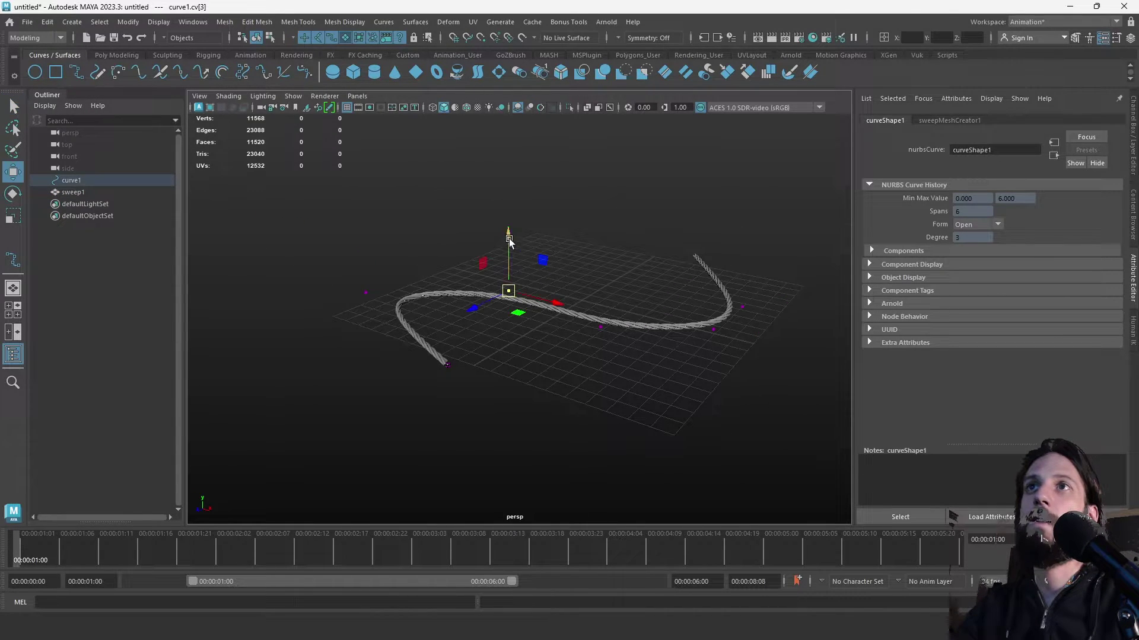
pyautogui.moveTo(509, 233); pyautogui.dragTo(521, 21)
pyautogui.moveTo(585, 279); pyautogui.dragTo(534, 415)
# Move the control points near the curve's right end to complete the tall loop.
pyautogui.click(713, 328)
pyautogui.press('q')
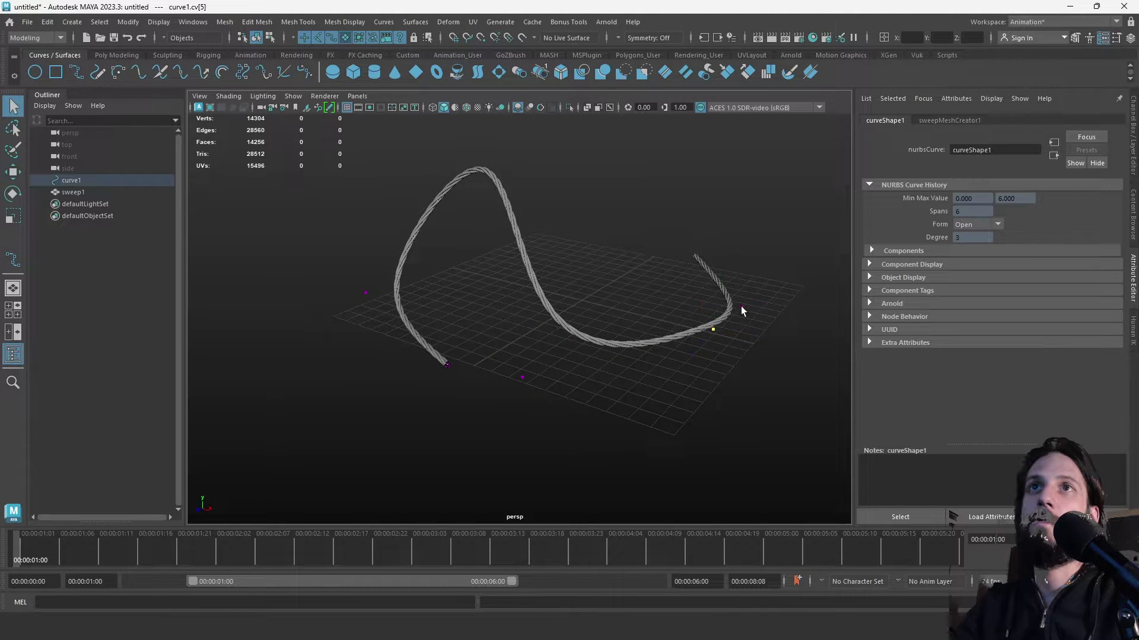
pyautogui.press('w')
pyautogui.moveTo(737, 300); pyautogui.dragTo(881, 279)
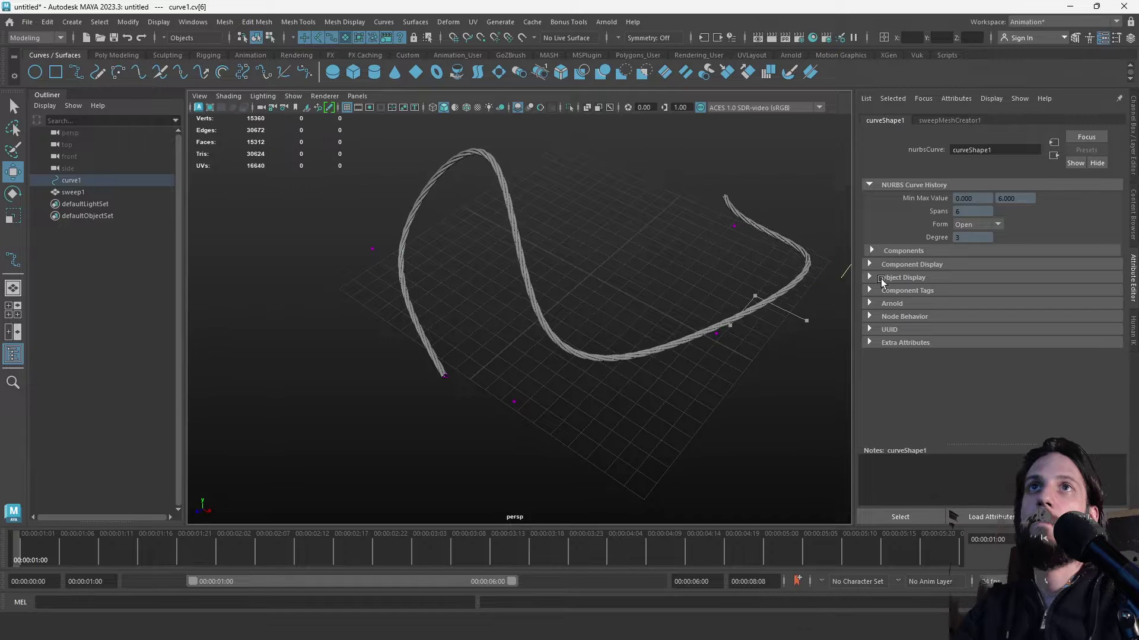
pyautogui.moveTo(719, 209); pyautogui.dragTo(763, 252)
pyautogui.moveTo(752, 267); pyautogui.dragTo(643, 284, button='middle')
pyautogui.moveTo(691, 312); pyautogui.dragTo(751, 477)
pyautogui.keyDown('alt'); pyautogui.moveTo(516, 447); pyautogui.dragTo(356, 178); pyautogui.keyUp('alt')
# Set the rope sweep's Twist to 20.
pyautogui.click(329, 167)
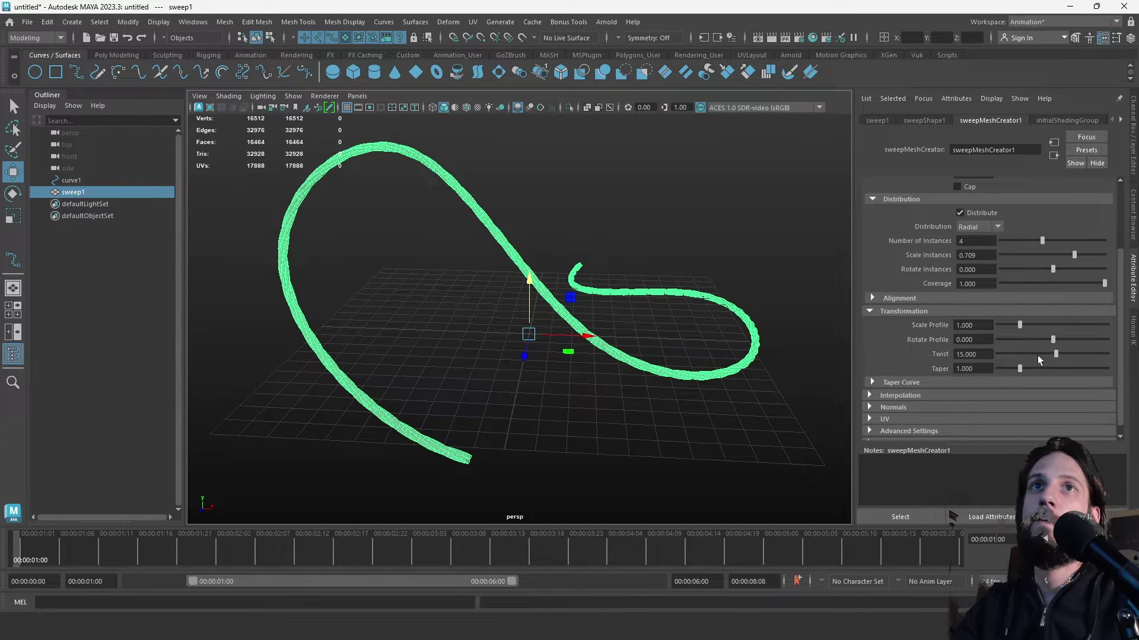
pyautogui.doubleClick(981, 354)
pyautogui.write('20')
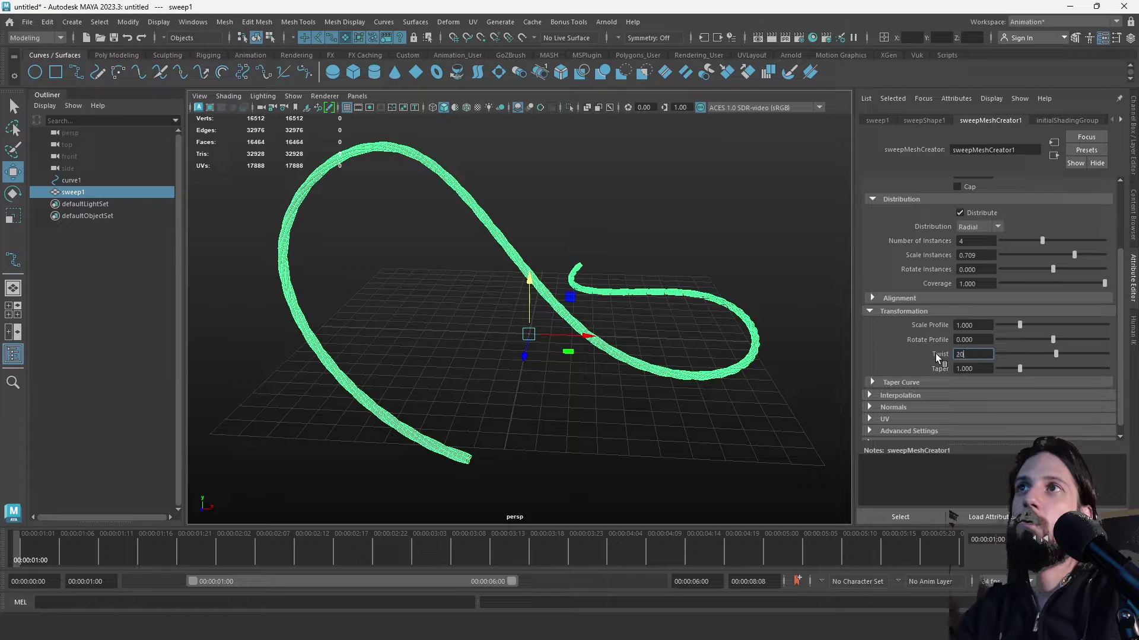
pyautogui.press('Return')
# Open the UV Editor for the rope mesh from the Vuk shelf and move it aside.
pyautogui.click(589, 299)
pyautogui.scroll(5, 590, 300)
pyautogui.keyDown('alt'); pyautogui.moveTo(590, 299); pyautogui.dragTo(447, 233); pyautogui.keyUp('alt')
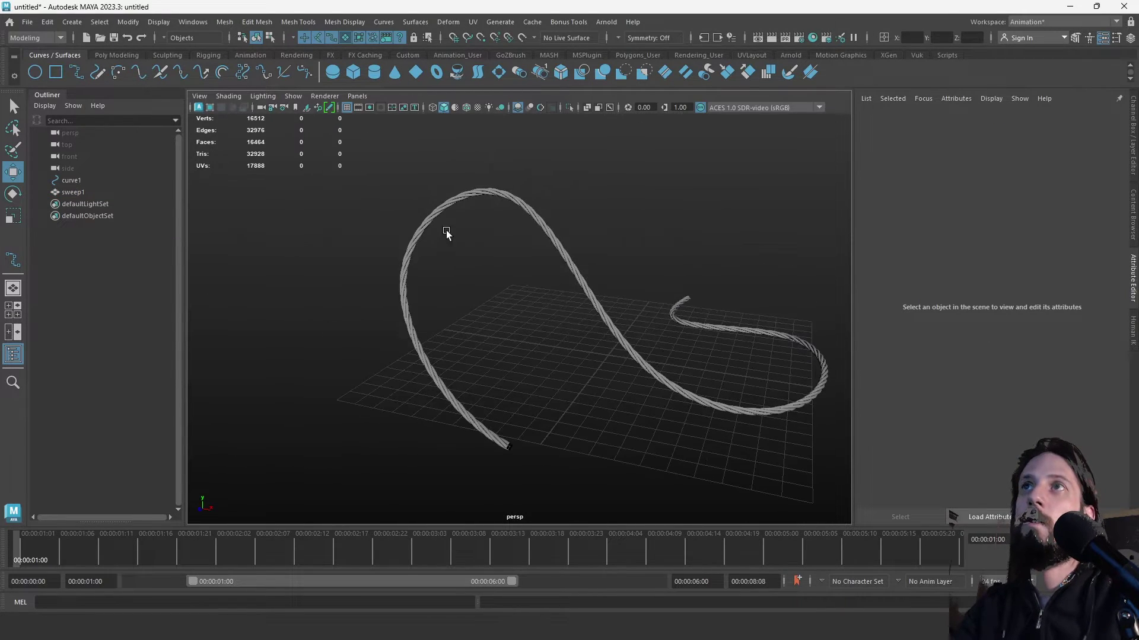
pyautogui.press('q')
pyautogui.click(470, 196)
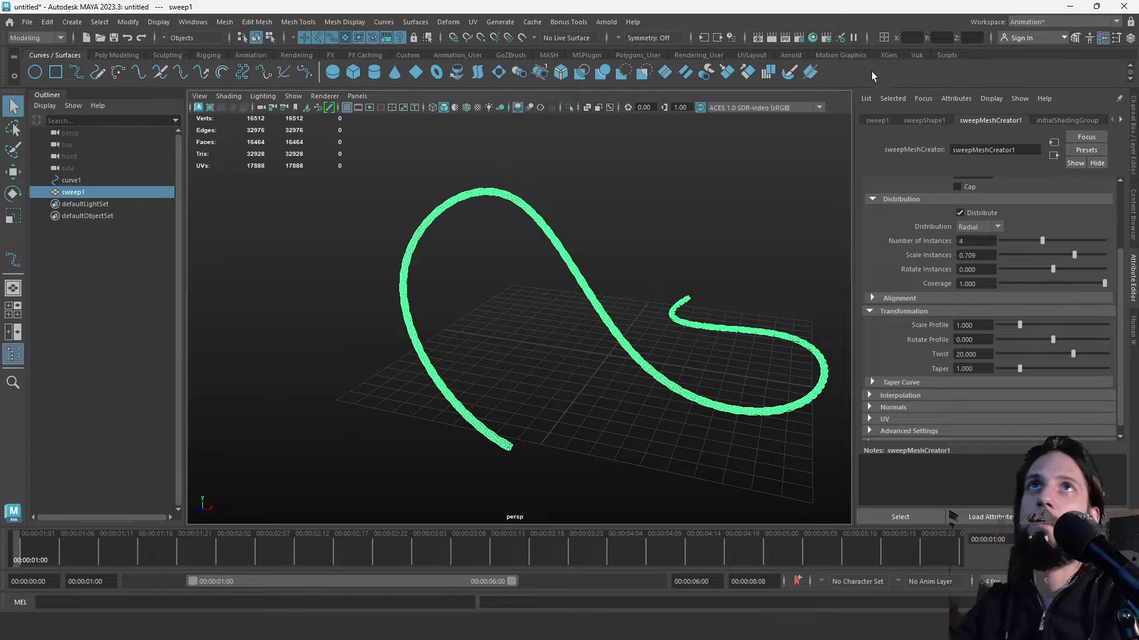
pyautogui.click(917, 56)
pyautogui.click(616, 72)
pyautogui.moveTo(603, 102); pyautogui.dragTo(784, 102)
# Inspect the rope's UV shells in the UV Editor before closing it.
pyautogui.click(1000, 145)
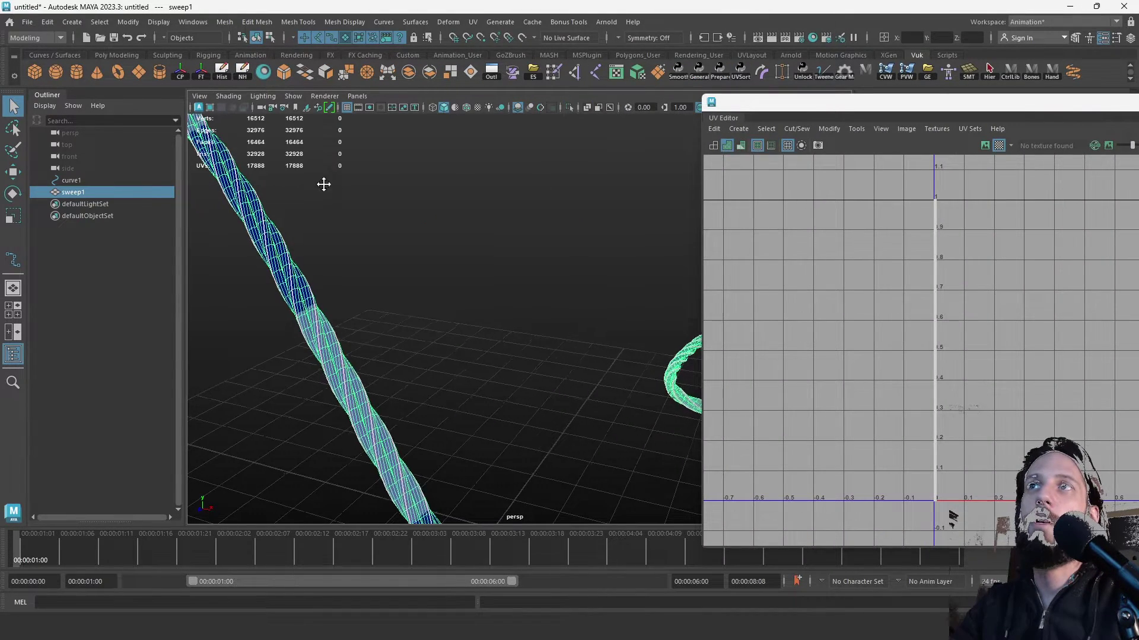
pyautogui.keyDown('alt'); pyautogui.moveTo(323, 183); pyautogui.dragTo(593, 273); pyautogui.keyUp('alt')
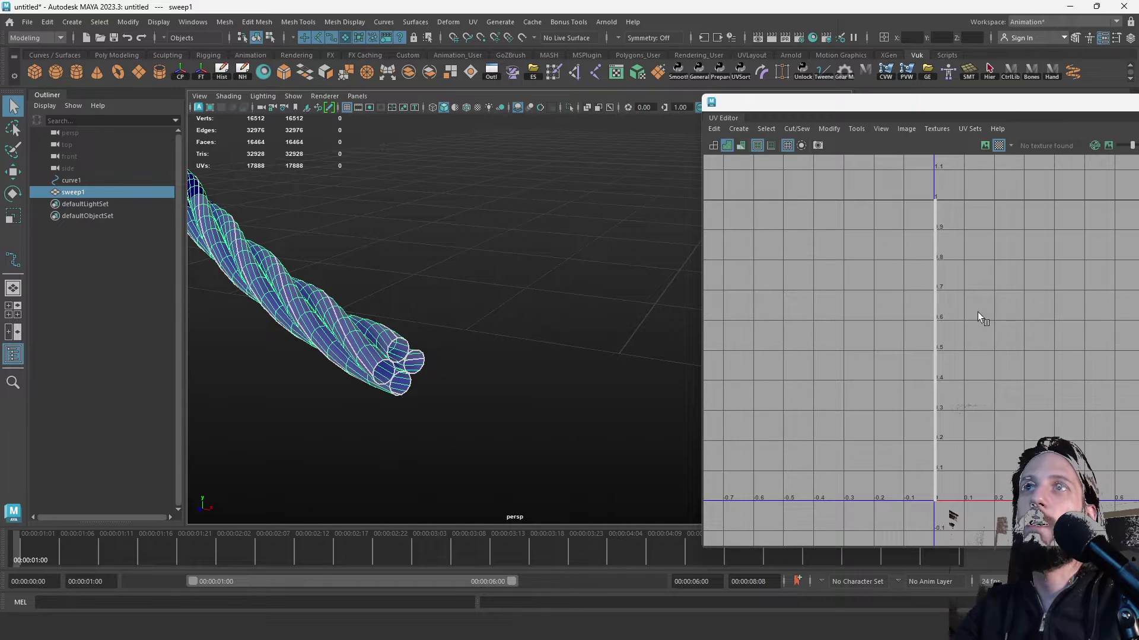
pyautogui.moveTo(911, 189); pyautogui.dragTo(995, 445)
pyautogui.scroll(-2, 1009, 396)
pyautogui.keyDown('alt'); pyautogui.moveTo(1008, 396); pyautogui.dragTo(869, 336, button='middle'); pyautogui.keyUp('alt')
pyautogui.moveTo(871, 335); pyautogui.dragTo(834, 318, button='right')
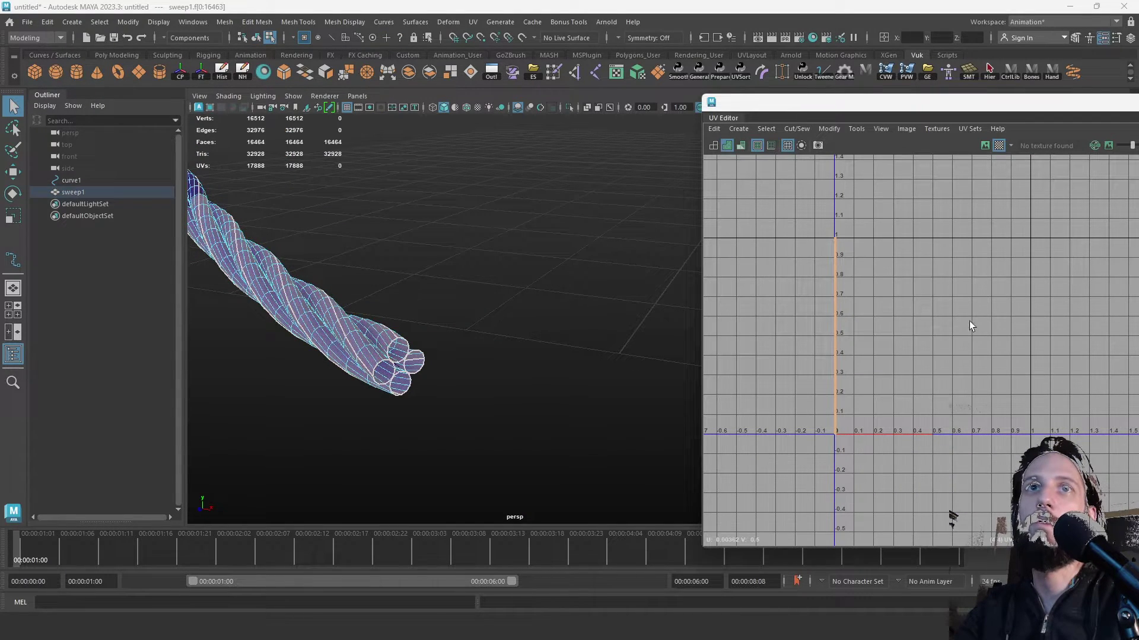
# Return to object selection and bring up the rope's Attribute Editor.
pyautogui.keyDown('alt'); pyautogui.moveTo(520, 287); pyautogui.dragTo(475, 308); pyautogui.keyUp('alt')
pyautogui.moveTo(440, 284); pyautogui.dragTo(506, 254, button='right')
pyautogui.keyDown('alt'); pyautogui.moveTo(462, 332); pyautogui.dragTo(574, 393); pyautogui.keyUp('alt')
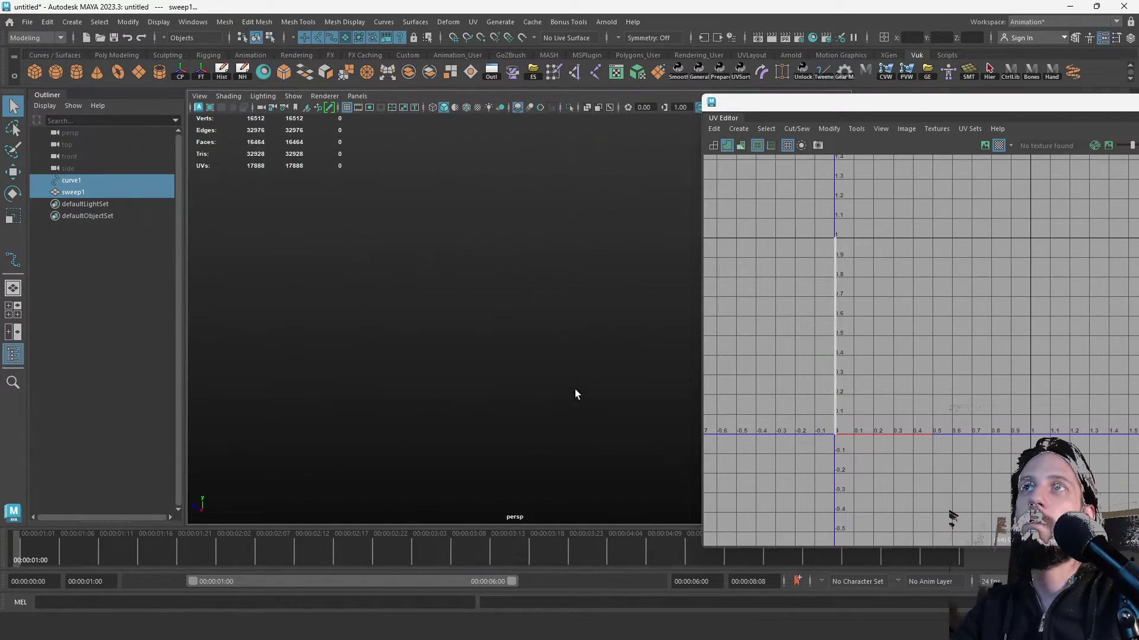
pyautogui.scroll(5, 579, 322)
pyautogui.scroll(-5, 580, 322)
pyautogui.click(457, 262)
pyautogui.moveTo(457, 261)
pyautogui.keyDown('alt'); pyautogui.mouseDown()
pyautogui.moveTo(442, 221)
pyautogui.moveTo(397, 251)
pyautogui.moveTo(429, 172)
pyautogui.moveTo(451, 249)
pyautogui.mouseUp(); pyautogui.keyUp('alt')
pyautogui.click(451, 249)
pyautogui.hotkey('ctrl', 'a')
# Replace the rope scene with a fresh scene holding a single sphere, pSphere1.
pyautogui.click(496, 275)
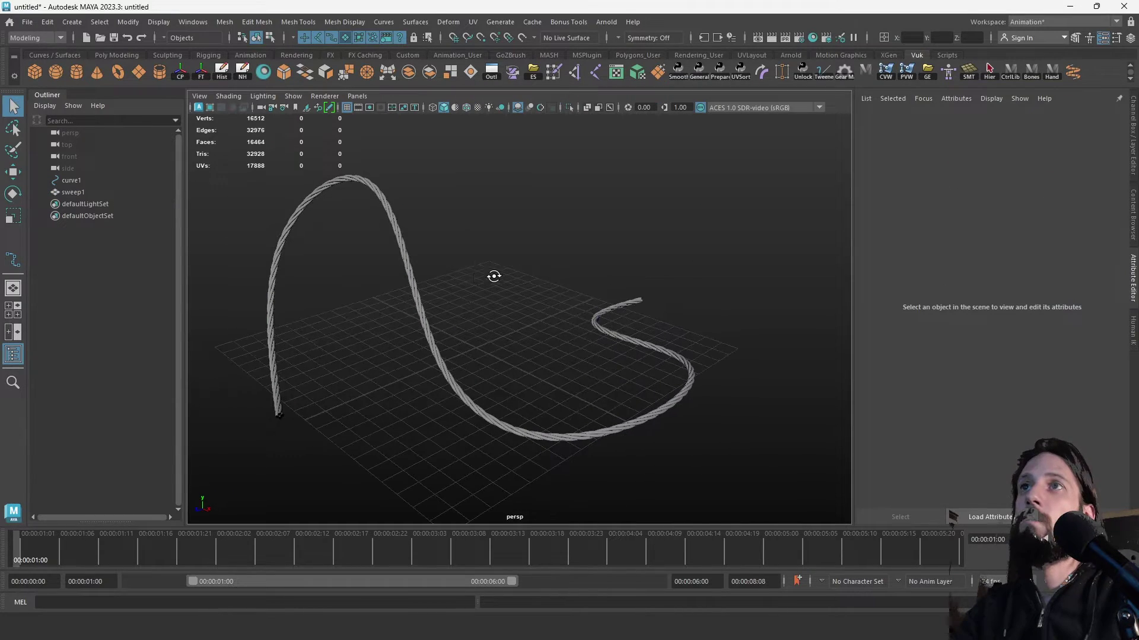
pyautogui.click(437, 366)
pyautogui.click(523, 287)
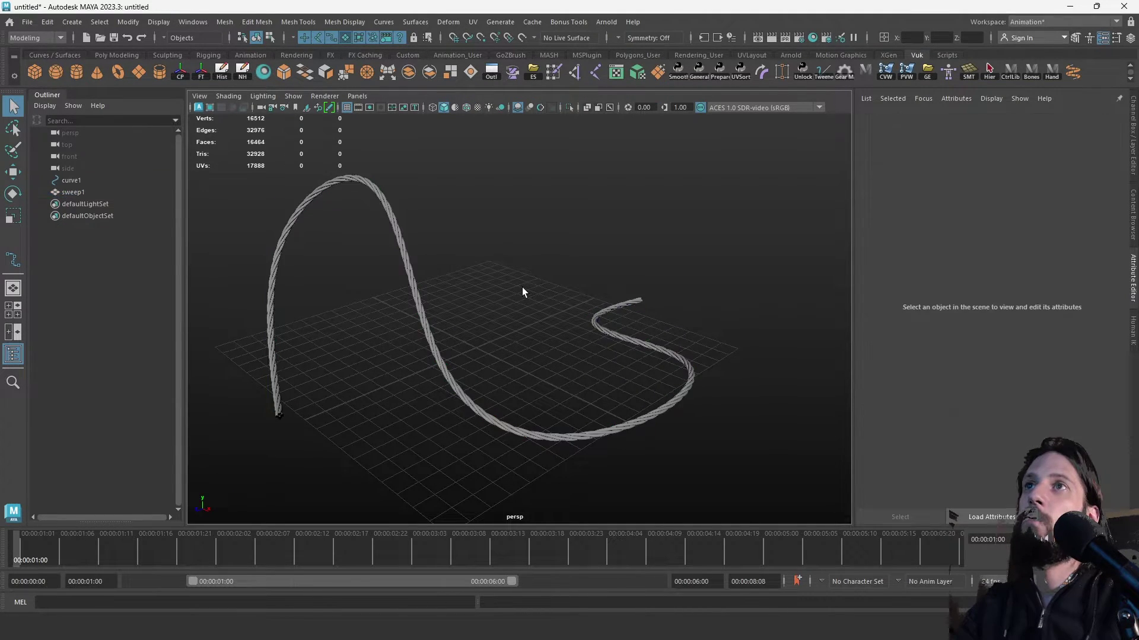
pyautogui.keyDown('alt'); pyautogui.moveTo(522, 287); pyautogui.dragTo(525, 264, button='middle'); pyautogui.keyUp('alt')
pyautogui.keyDown('alt'); pyautogui.moveTo(525, 264); pyautogui.dragTo(554, 247); pyautogui.keyUp('alt')
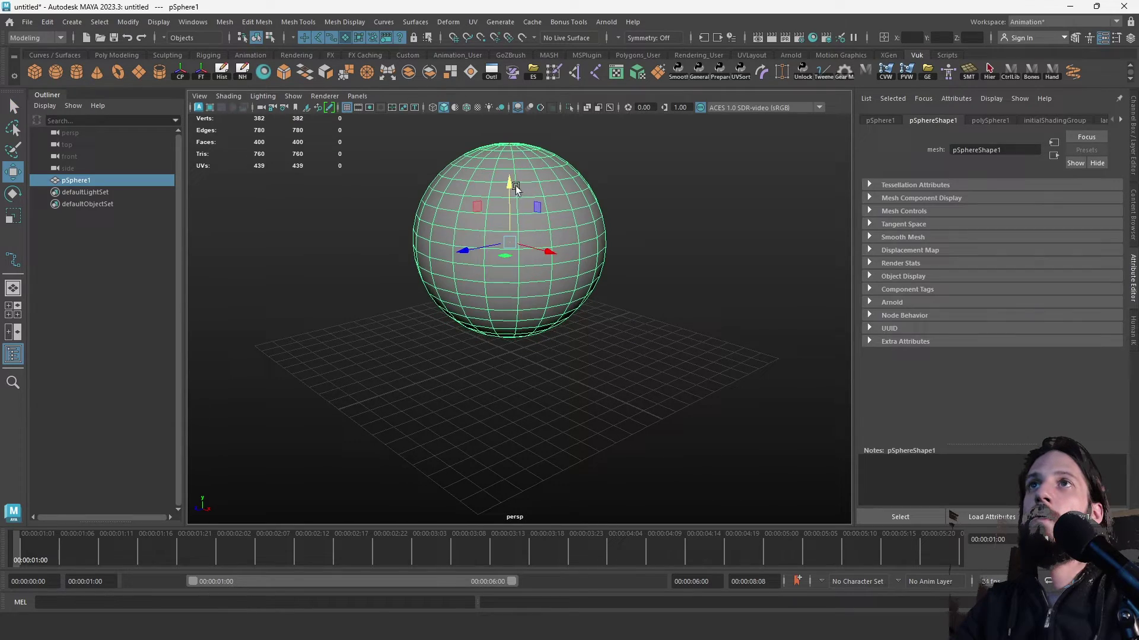
pyautogui.click(663, 234)
pyautogui.keyDown('alt'); pyautogui.moveTo(664, 233); pyautogui.dragTo(626, 276); pyautogui.keyUp('alt')
# Make pSphere1 a live surface.
pyautogui.click(490, 309)
pyautogui.click(521, 38)
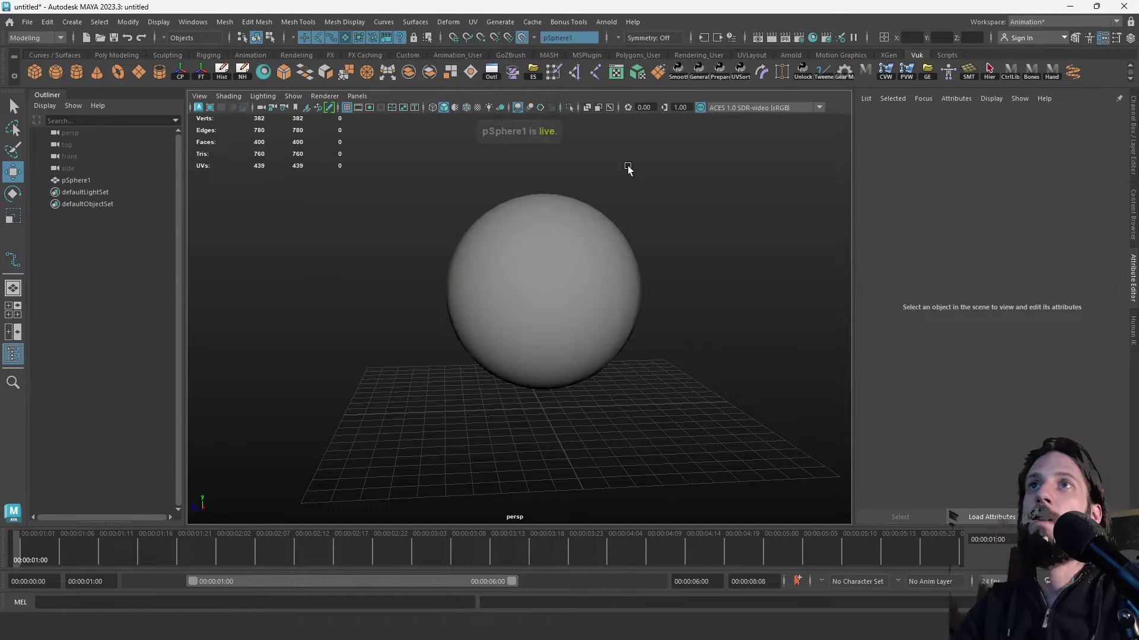
pyautogui.keyDown('alt'); pyautogui.moveTo(570, 234); pyautogui.dragTo(597, 198); pyautogui.keyUp('alt')
pyautogui.keyDown('alt'); pyautogui.moveTo(597, 198); pyautogui.dragTo(614, 237, button='right'); pyautogui.keyUp('alt')
pyautogui.keyDown('alt'); pyautogui.moveTo(614, 237); pyautogui.dragTo(599, 252); pyautogui.keyUp('alt')
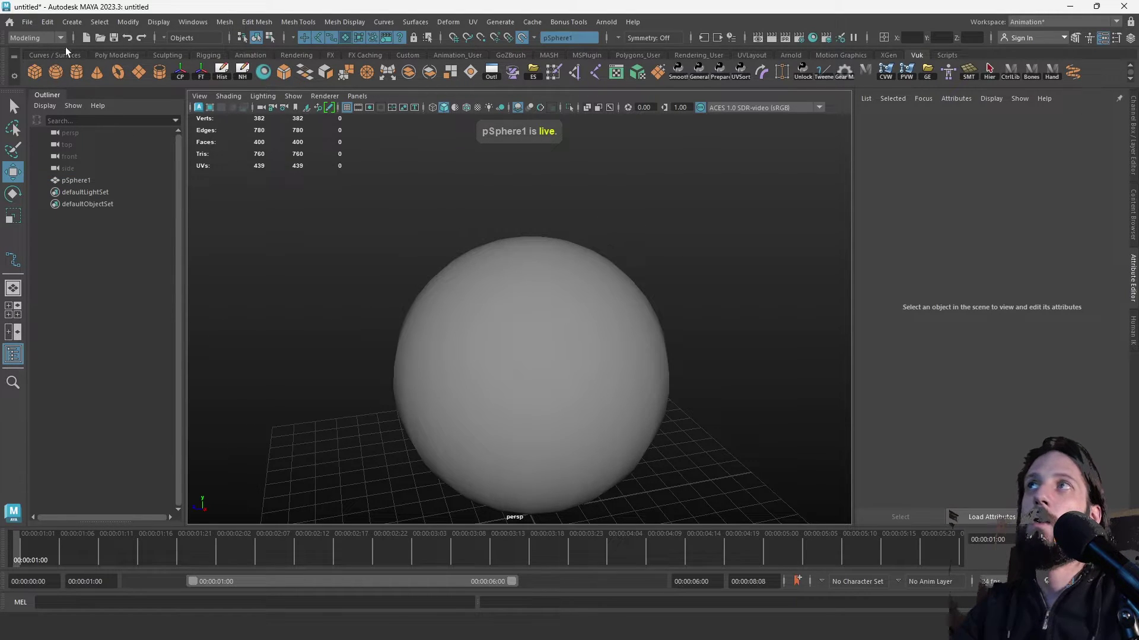
# Draw a three-point CV curve across the sphere's upper side and check it in wireframe.
pyautogui.click(64, 55)
pyautogui.click(77, 77)
pyautogui.moveTo(451, 332)
pyautogui.keyDown('alt'); pyautogui.mouseDown()
pyautogui.moveTo(490, 269)
pyautogui.moveTo(473, 315)
pyautogui.mouseUp(); pyautogui.keyUp('alt')
pyautogui.click(493, 210)
pyautogui.click(571, 253)
pyautogui.click(600, 338)
pyautogui.press('Return')
pyautogui.press('q')
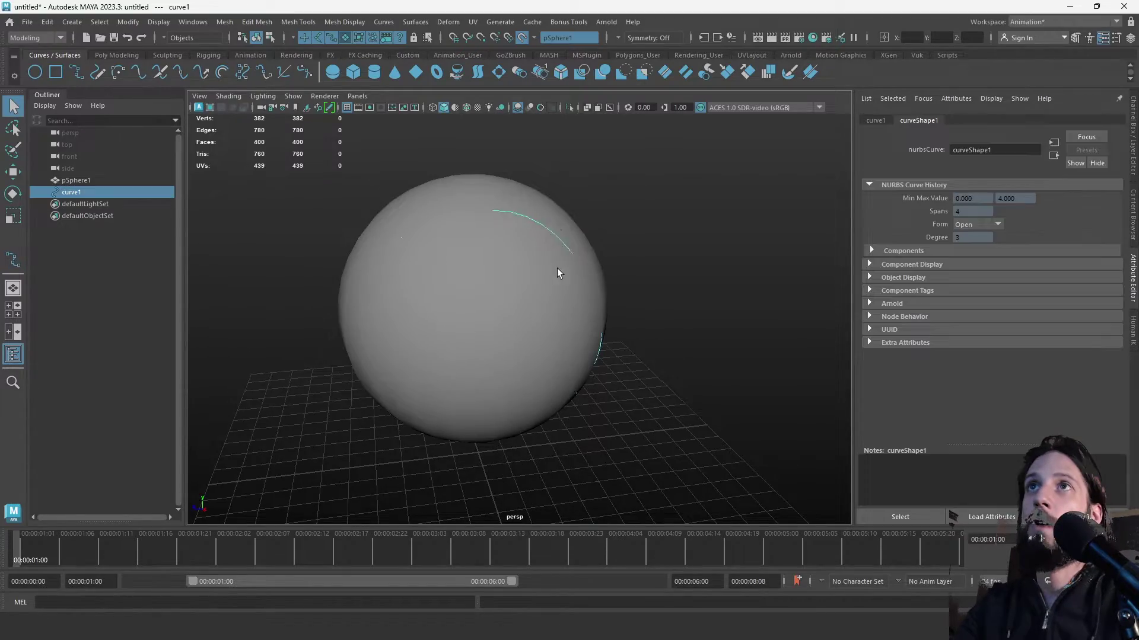
pyautogui.press('4')
pyautogui.moveTo(646, 265)
pyautogui.keyDown('alt'); pyautogui.mouseDown()
pyautogui.moveTo(541, 251)
pyautogui.moveTo(674, 272)
pyautogui.mouseUp(); pyautogui.keyUp('alt')
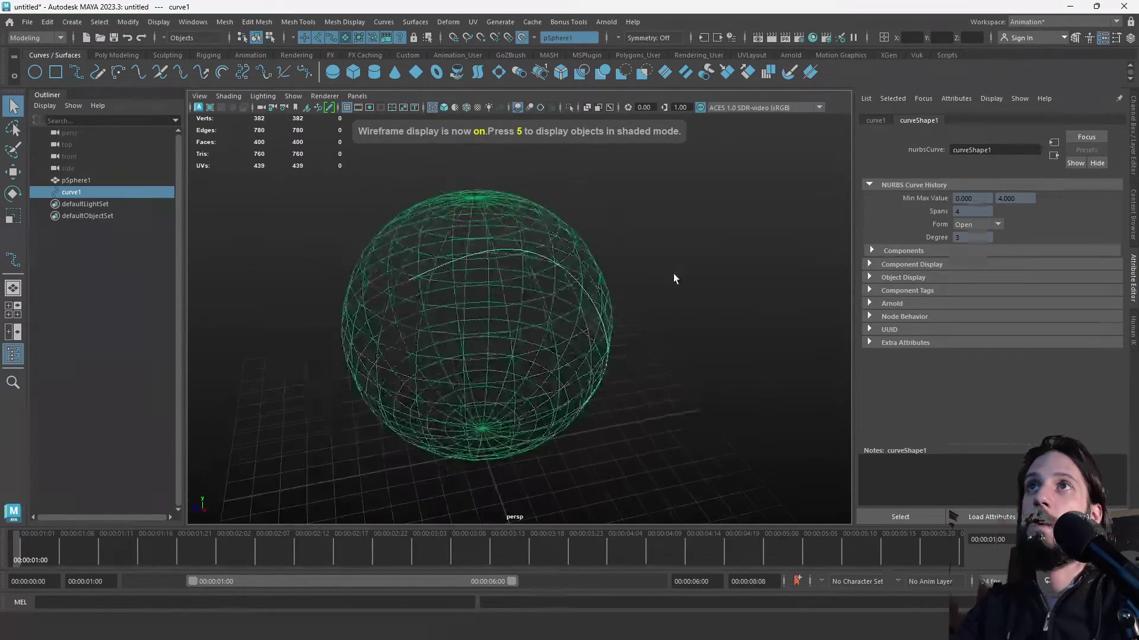
pyautogui.press('5')
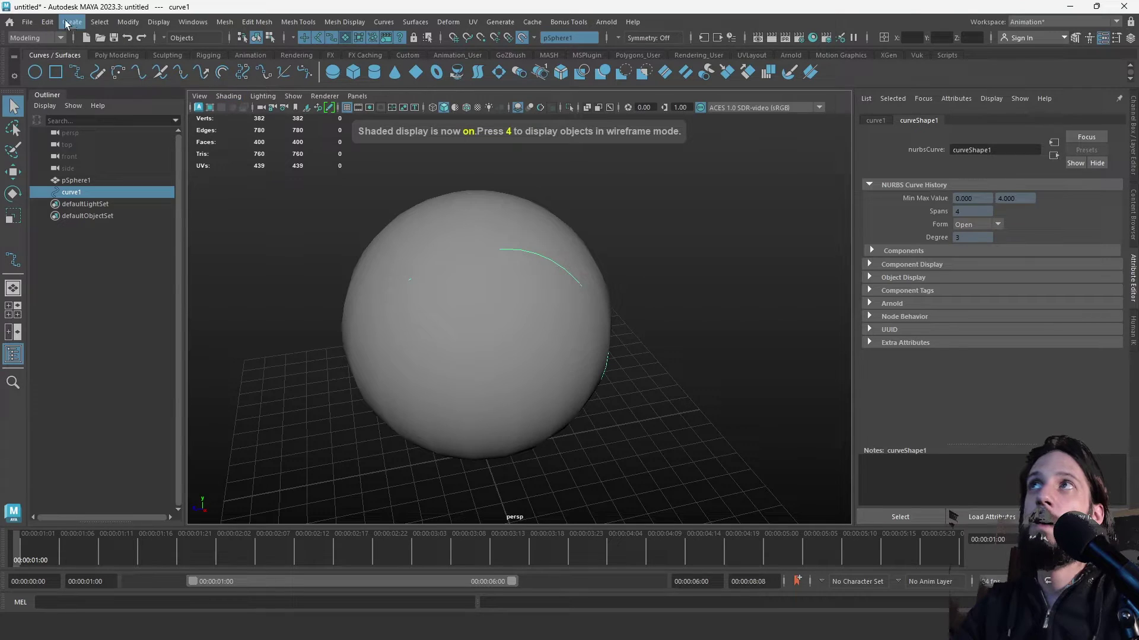
# Sweep a mesh along the curve on the sphere and switch its profile to Line.
pyautogui.click(478, 198)
pyautogui.hotkey('ctrl', 'z')
pyautogui.click(71, 22)
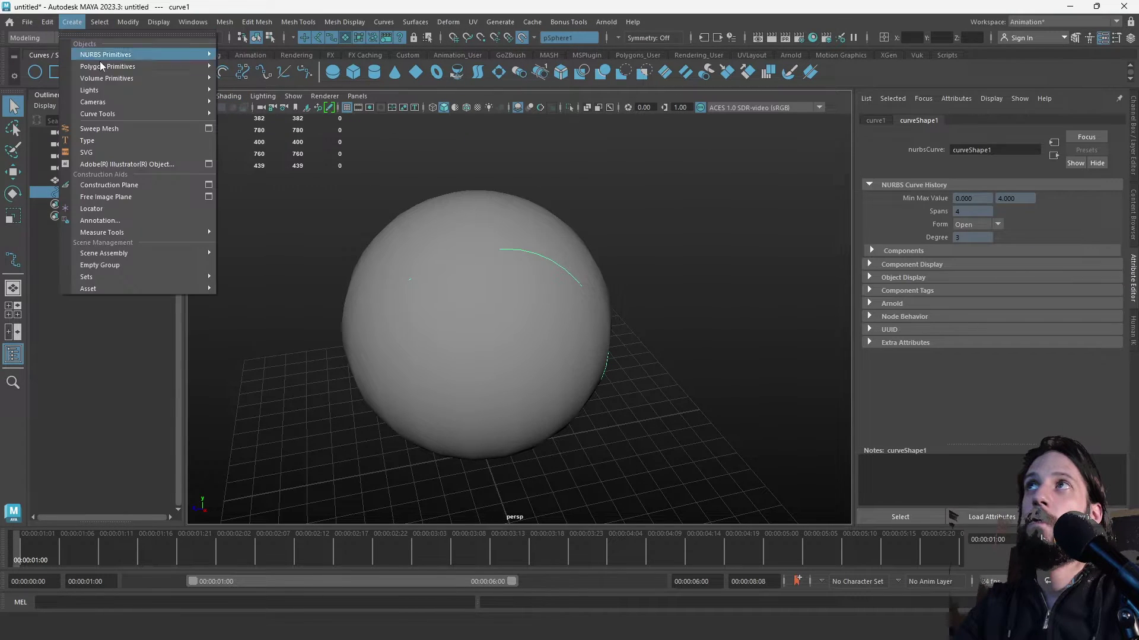
pyautogui.click(197, 128)
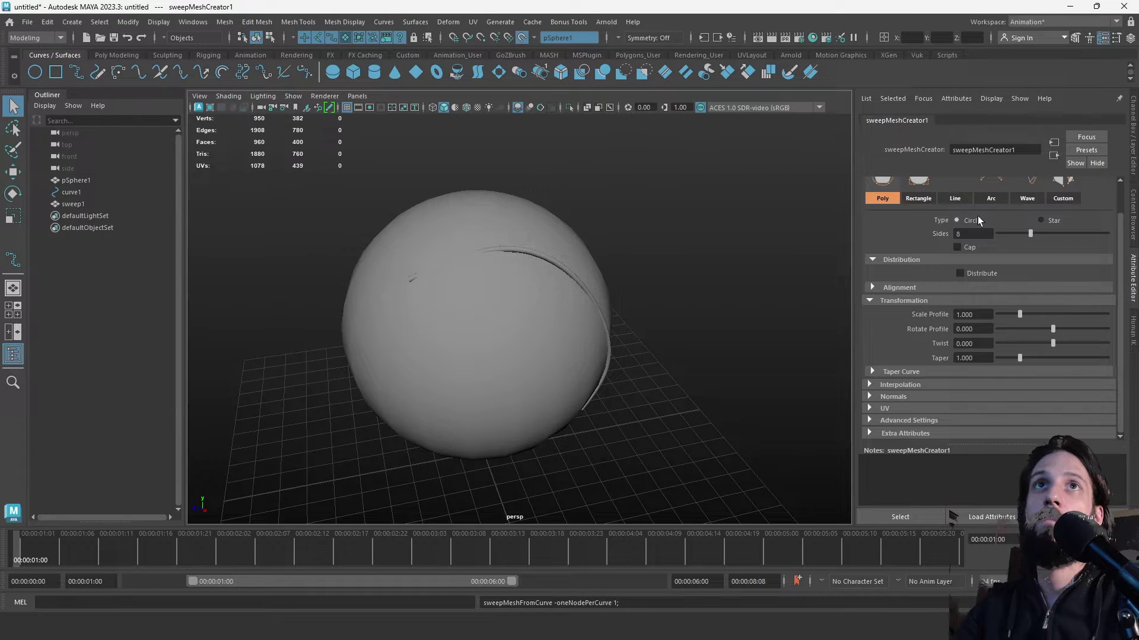
pyautogui.scroll(1, 969, 217)
pyautogui.click(956, 217)
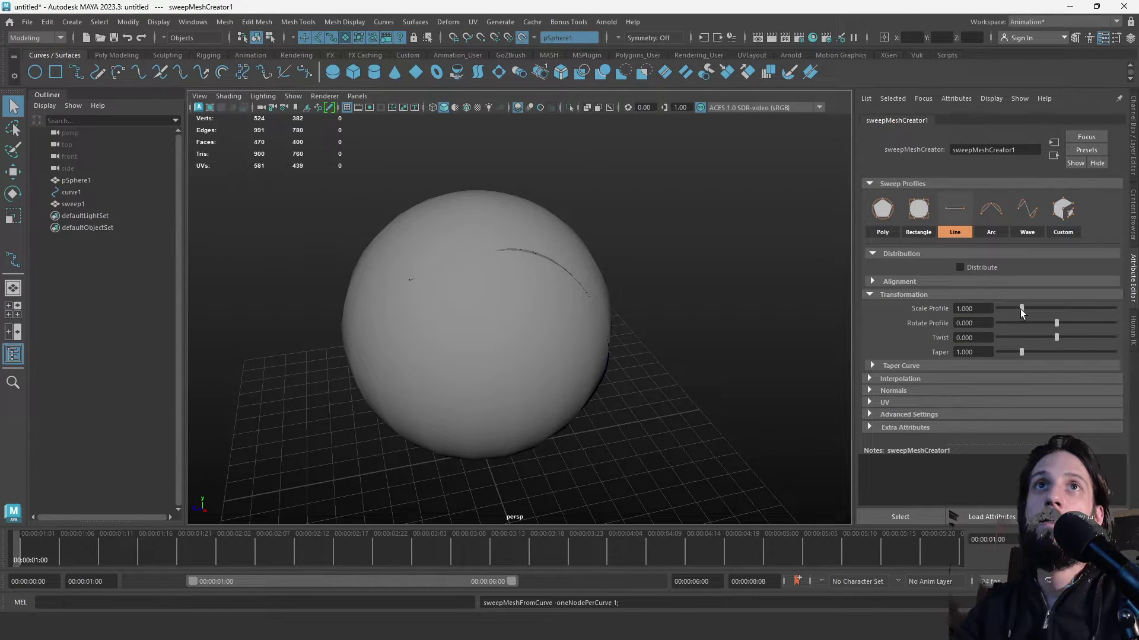
# Set Scale Profile to 5 and rotate the profile to about 37 degrees.
pyautogui.moveTo(1021, 313); pyautogui.dragTo(1109, 324)
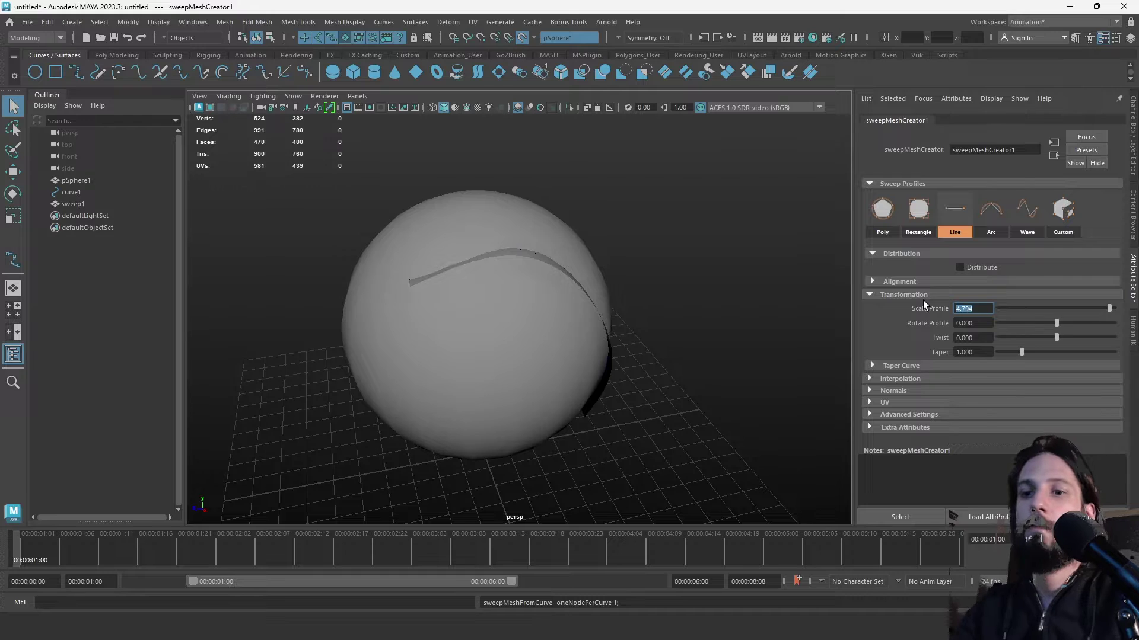
pyautogui.write('10')
pyautogui.press('Return')
pyautogui.keyDown('alt'); pyautogui.moveTo(681, 293); pyautogui.dragTo(741, 267); pyautogui.keyUp('alt')
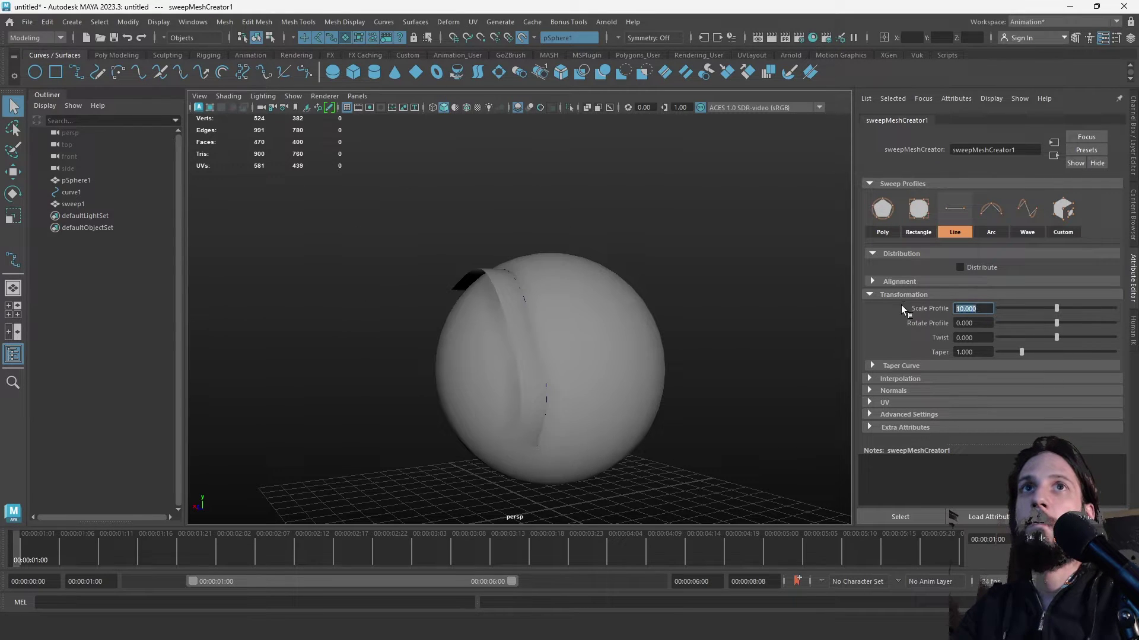
pyautogui.write('5')
pyautogui.press('Return')
pyautogui.moveTo(1057, 324); pyautogui.dragTo(1061, 334)
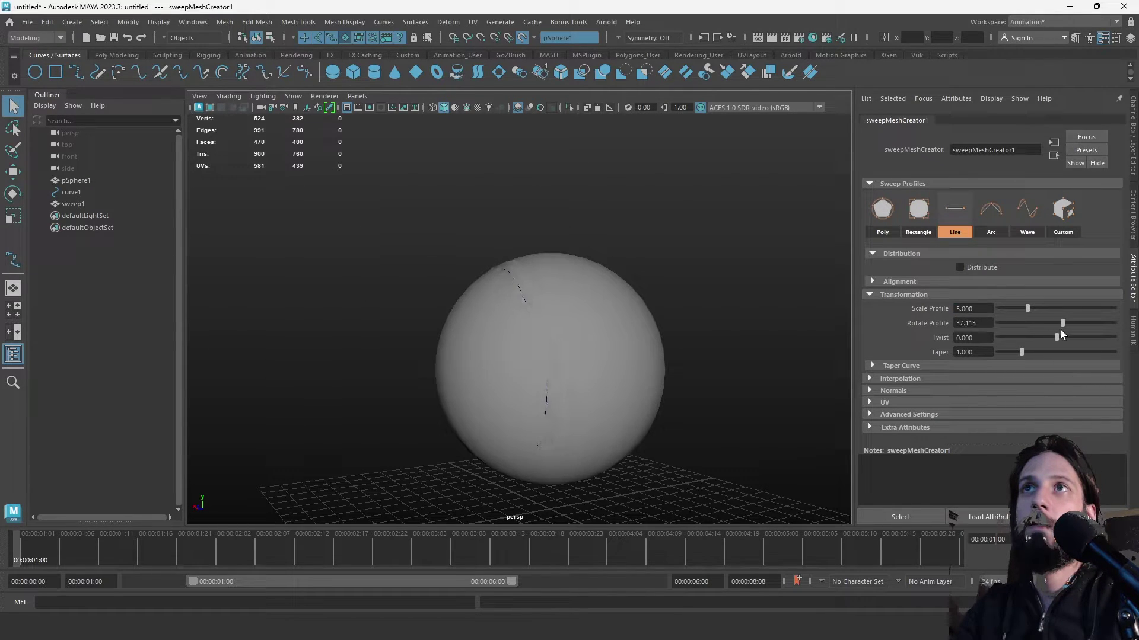
# Check the strip in wireframe and select the underlying curve, undoing an accidental move.
pyautogui.moveTo(830, 330)
pyautogui.keyDown('alt'); pyautogui.mouseDown()
pyautogui.moveTo(791, 325)
pyautogui.moveTo(920, 325)
pyautogui.moveTo(652, 313)
pyautogui.moveTo(508, 287)
pyautogui.moveTo(694, 321)
pyautogui.moveTo(554, 273)
pyautogui.mouseUp(); pyautogui.keyUp('alt')
pyautogui.press('4')
pyautogui.press('5')
pyautogui.click(554, 272)
pyautogui.click(80, 193)
pyautogui.keyDown('alt'); pyautogui.moveTo(451, 232); pyautogui.dragTo(575, 234); pyautogui.keyUp('alt')
pyautogui.press('w')
pyautogui.hotkey('ctrl', 'z')
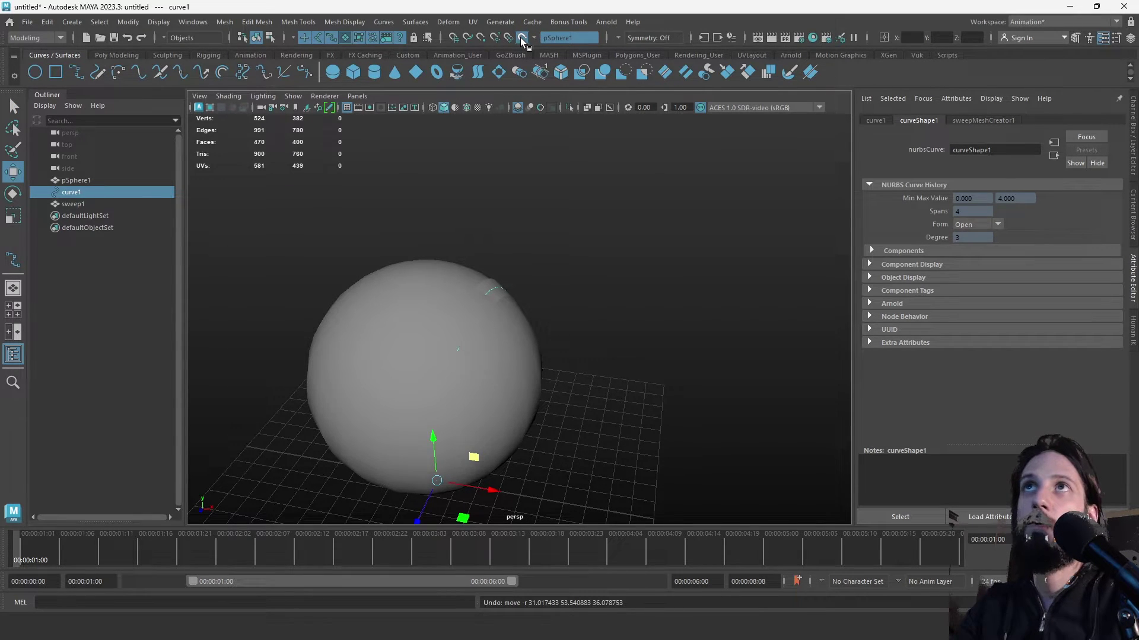
# Turn off Make Live on pSphere1 and select the swept strip for a closer look.
pyautogui.click(522, 39)
pyautogui.keyDown('alt'); pyautogui.moveTo(591, 193); pyautogui.dragTo(478, 430); pyautogui.keyUp('alt')
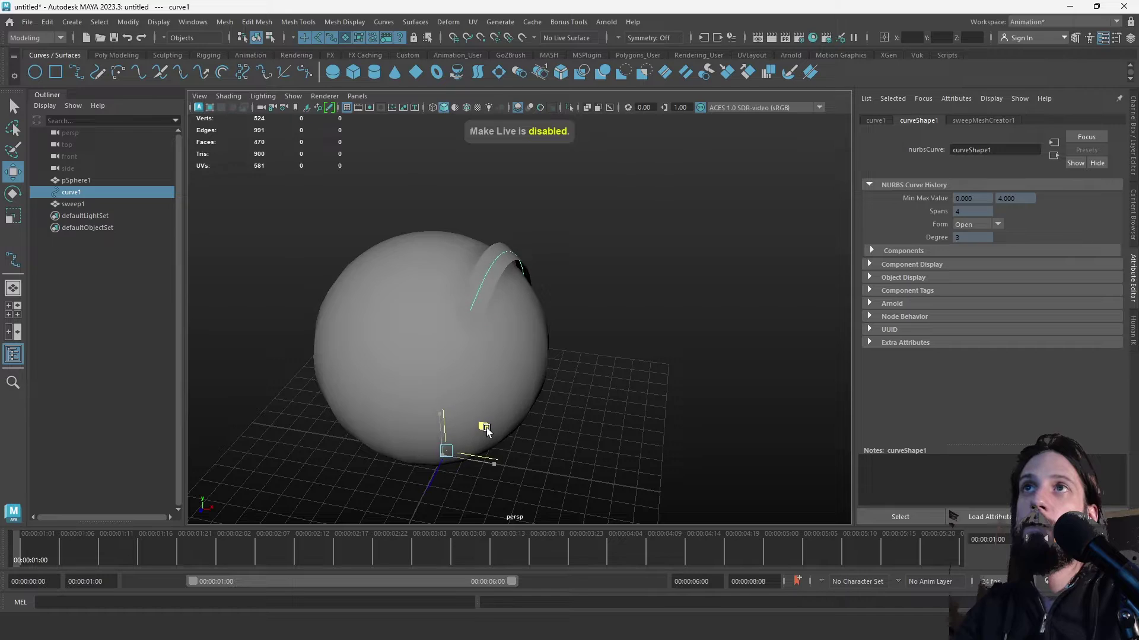
pyautogui.click(593, 332)
pyautogui.keyDown('alt'); pyautogui.moveTo(593, 333); pyautogui.dragTo(448, 321); pyautogui.keyUp('alt')
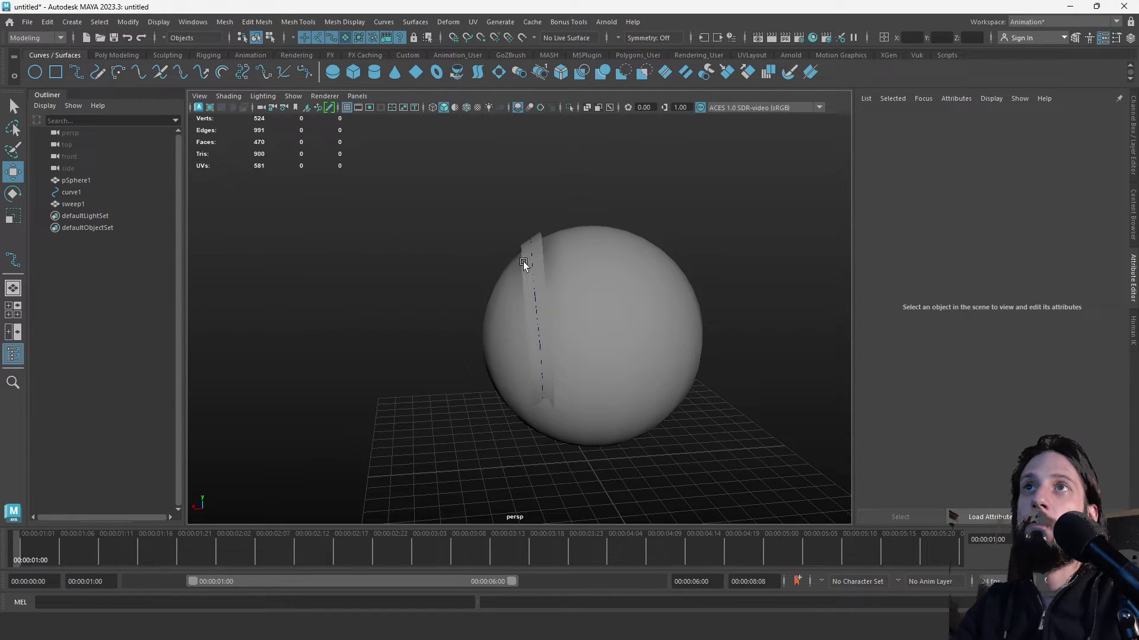
pyautogui.keyDown('alt'); pyautogui.moveTo(524, 262); pyautogui.dragTo(646, 214); pyautogui.keyUp('alt')
pyautogui.keyDown('alt'); pyautogui.moveTo(646, 213); pyautogui.dragTo(676, 338, button='right'); pyautogui.keyUp('alt')
pyautogui.keyDown('alt'); pyautogui.moveTo(676, 339); pyautogui.dragTo(526, 245); pyautogui.keyUp('alt')
pyautogui.keyDown('alt'); pyautogui.moveTo(527, 245); pyautogui.dragTo(501, 264, button='right'); pyautogui.keyUp('alt')
pyautogui.click(501, 265)
pyautogui.keyDown('alt'); pyautogui.moveTo(502, 265); pyautogui.dragTo(455, 255); pyautogui.keyUp('alt')
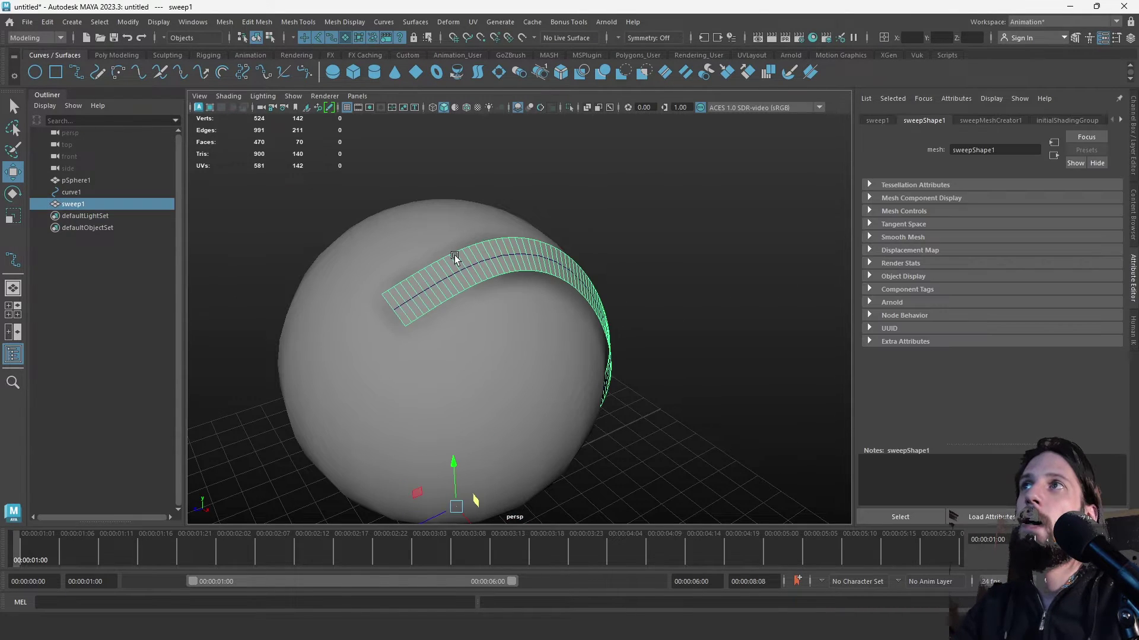
pyautogui.keyDown('alt'); pyautogui.moveTo(622, 287); pyautogui.dragTo(653, 274); pyautogui.keyUp('alt')
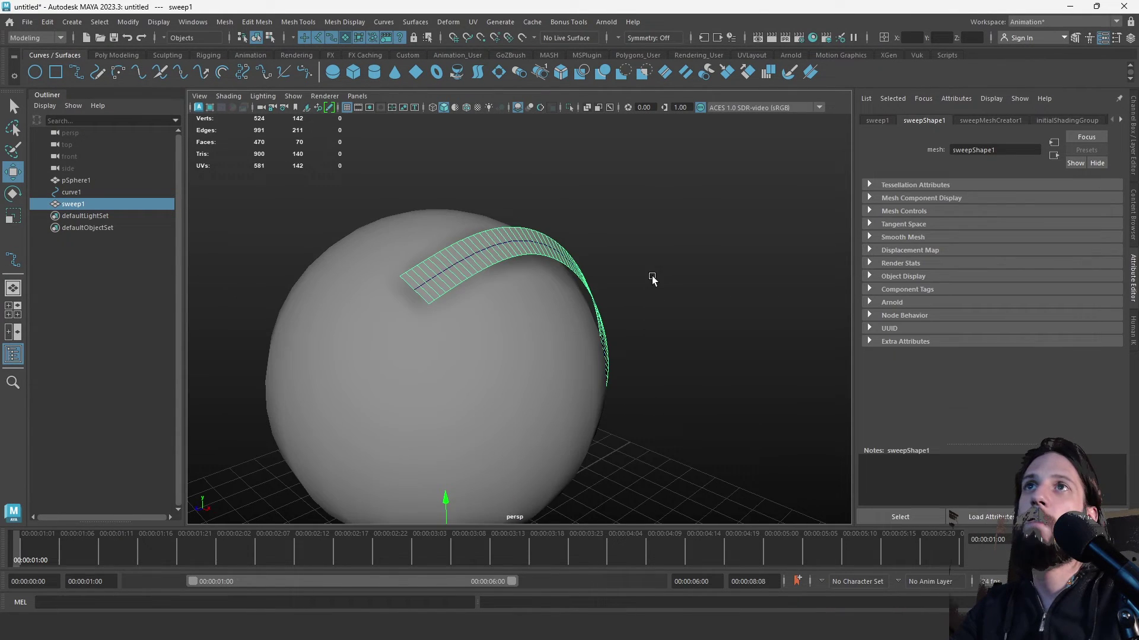
# Delete sweep1's construction history, then test-move the strip and undo it.
pyautogui.click(126, 204)
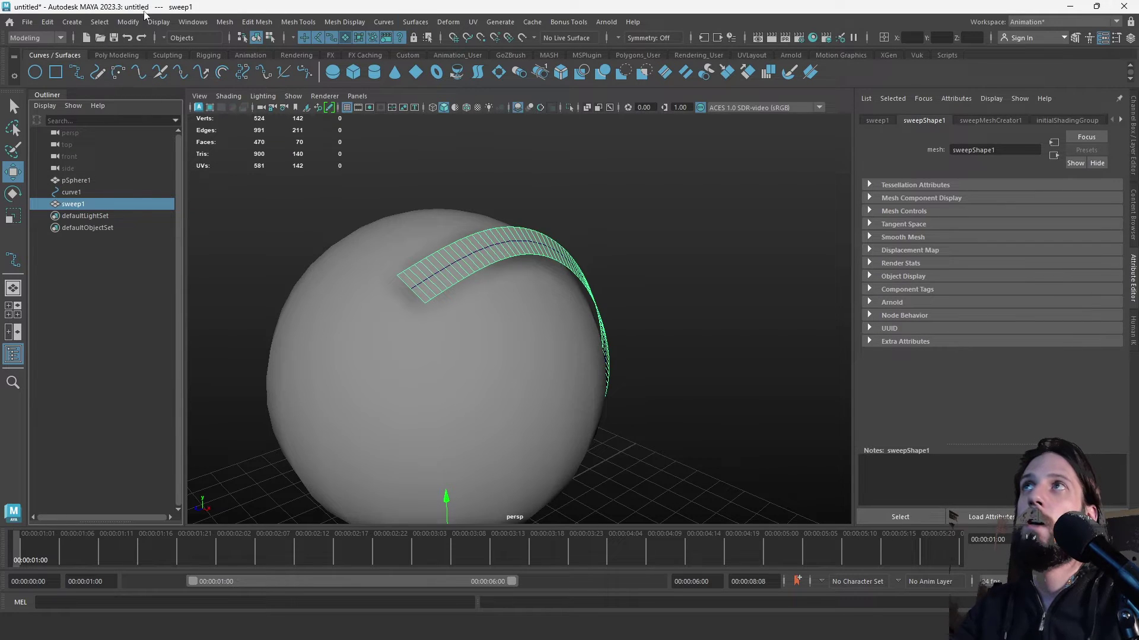
pyautogui.click(55, 23)
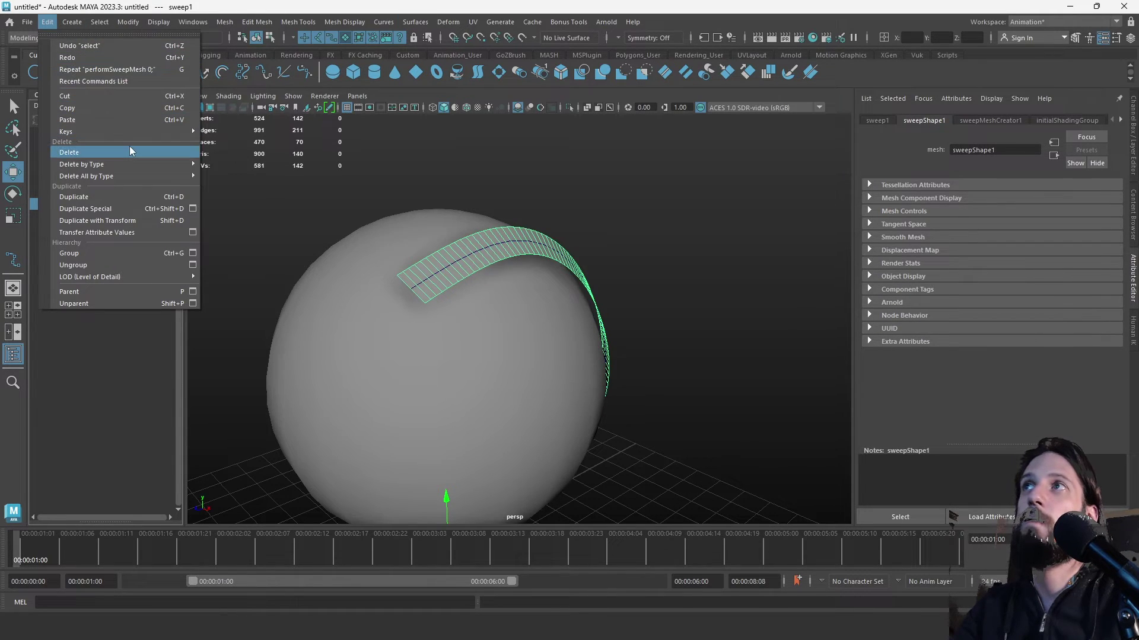
pyautogui.moveTo(134, 169)
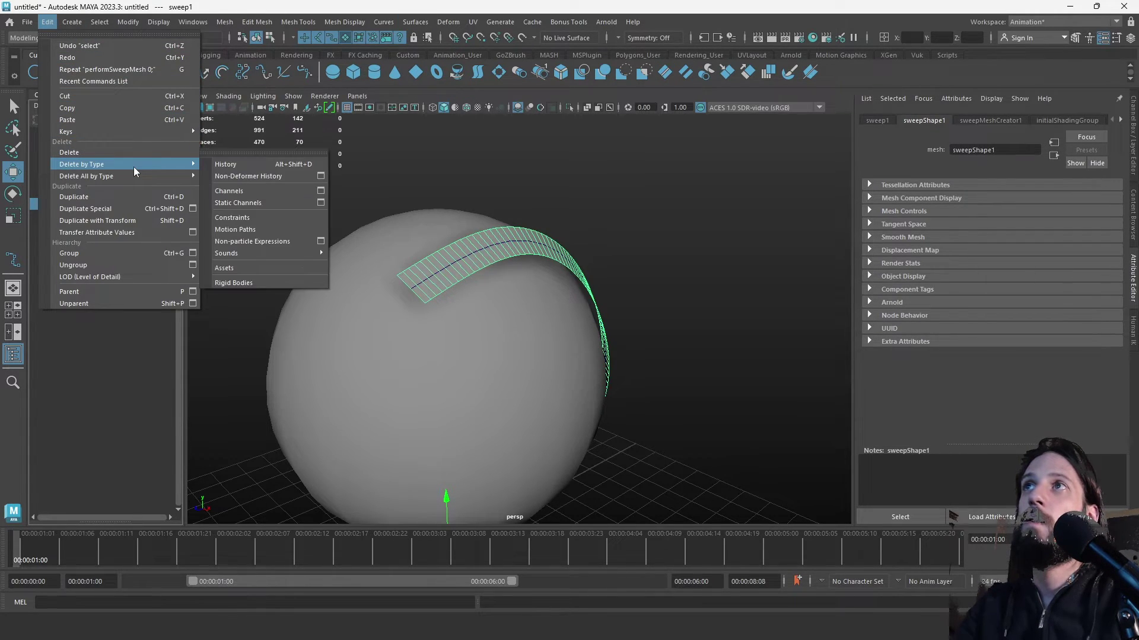
pyautogui.click(254, 164)
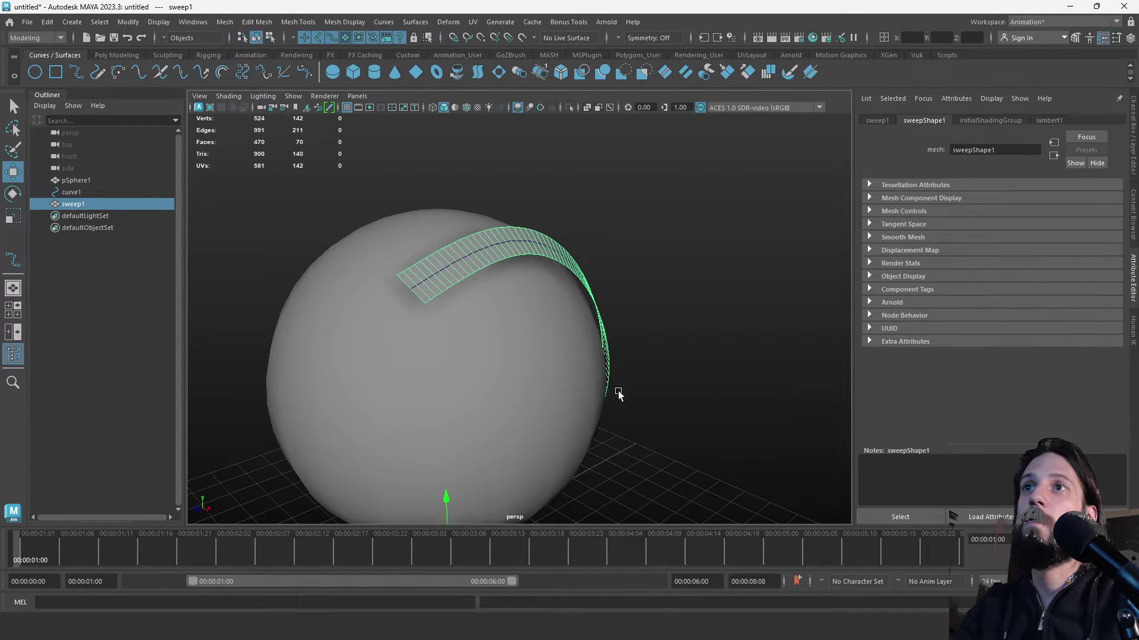
pyautogui.keyDown('alt'); pyautogui.moveTo(615, 394); pyautogui.dragTo(560, 458); pyautogui.keyUp('alt')
pyautogui.click(560, 457)
pyautogui.click(531, 214)
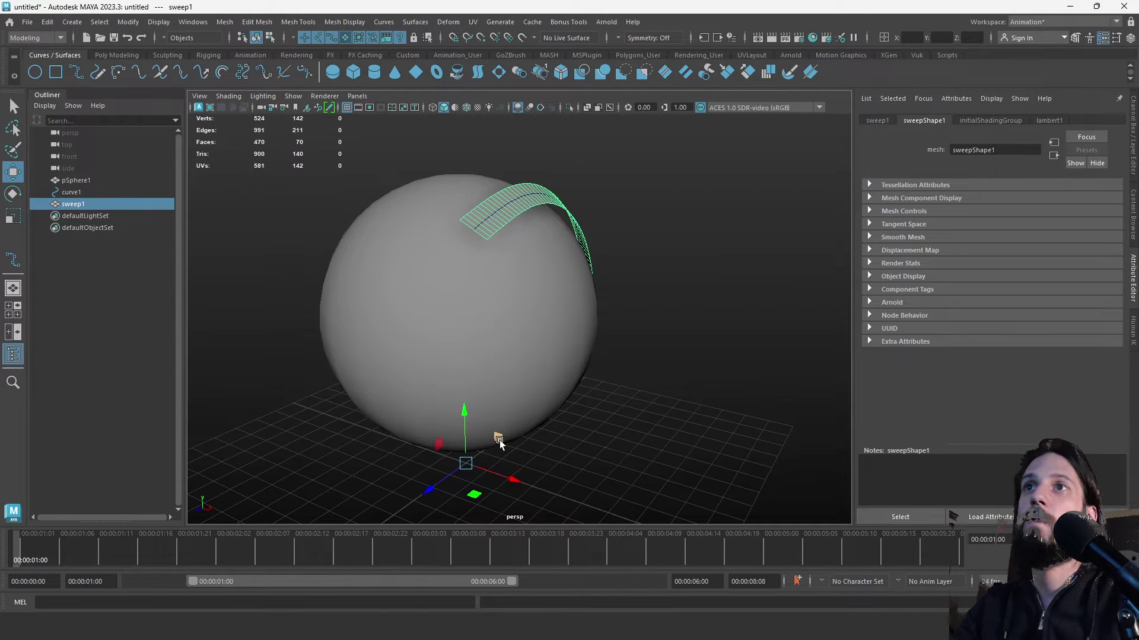
pyautogui.moveTo(499, 444); pyautogui.dragTo(570, 426, button='middle')
pyautogui.moveTo(507, 452); pyautogui.dragTo(682, 376)
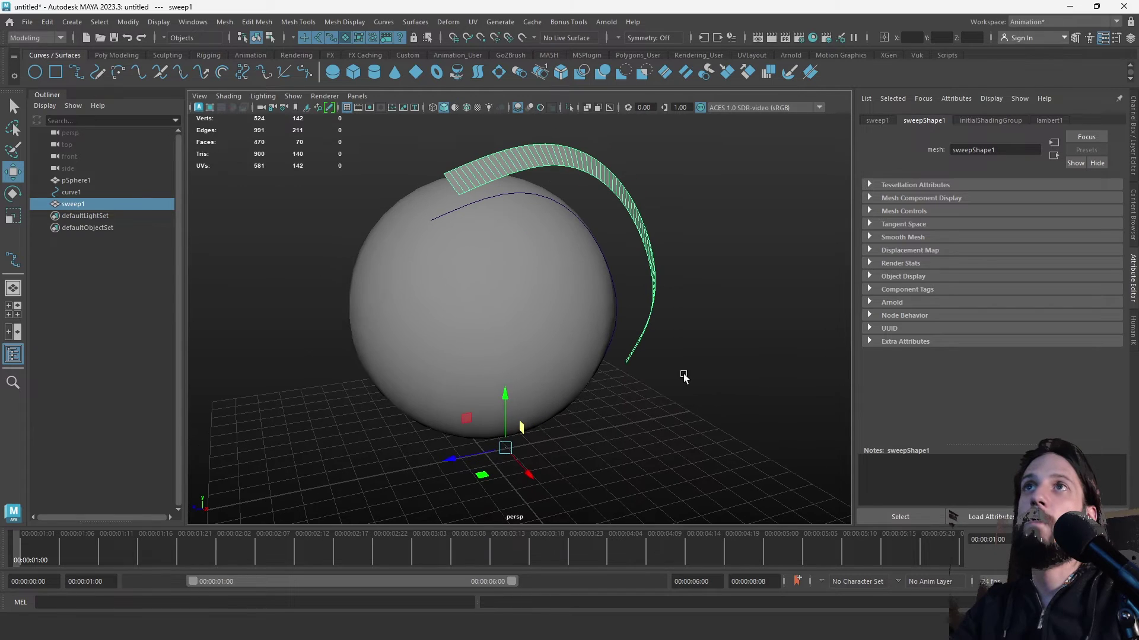
pyautogui.hotkey('ctrl', 'z')
# Delete the guide curve curve1 and confirm the strip keeps its arc on the sphere.
pyautogui.click(71, 192)
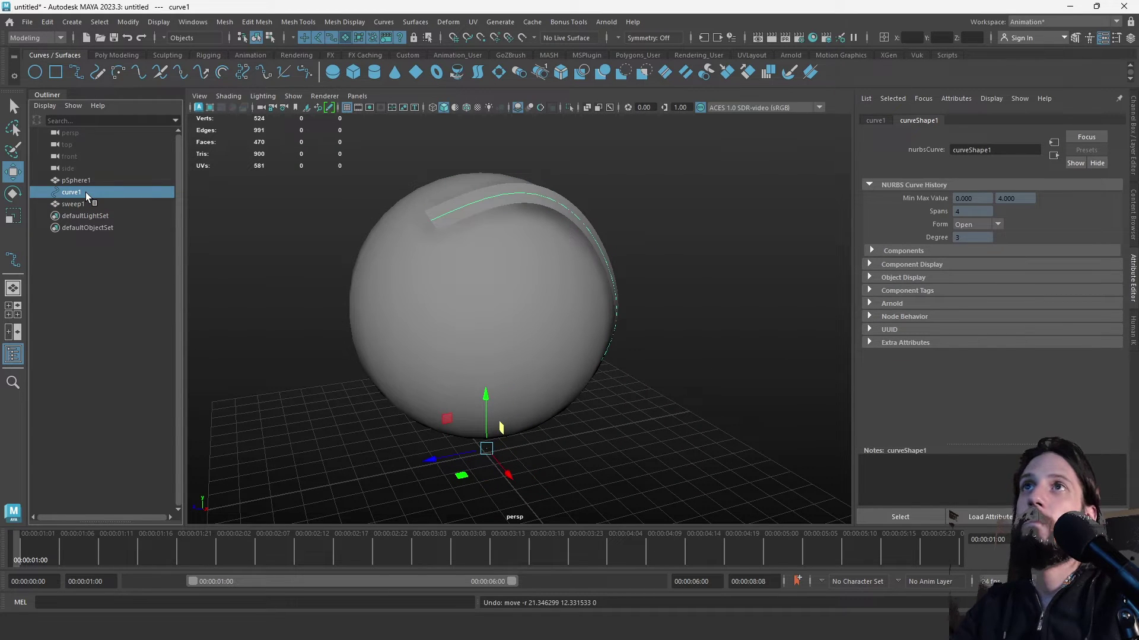
pyautogui.press('Delete')
pyautogui.keyDown('alt'); pyautogui.moveTo(201, 232); pyautogui.dragTo(410, 221); pyautogui.keyUp('alt')
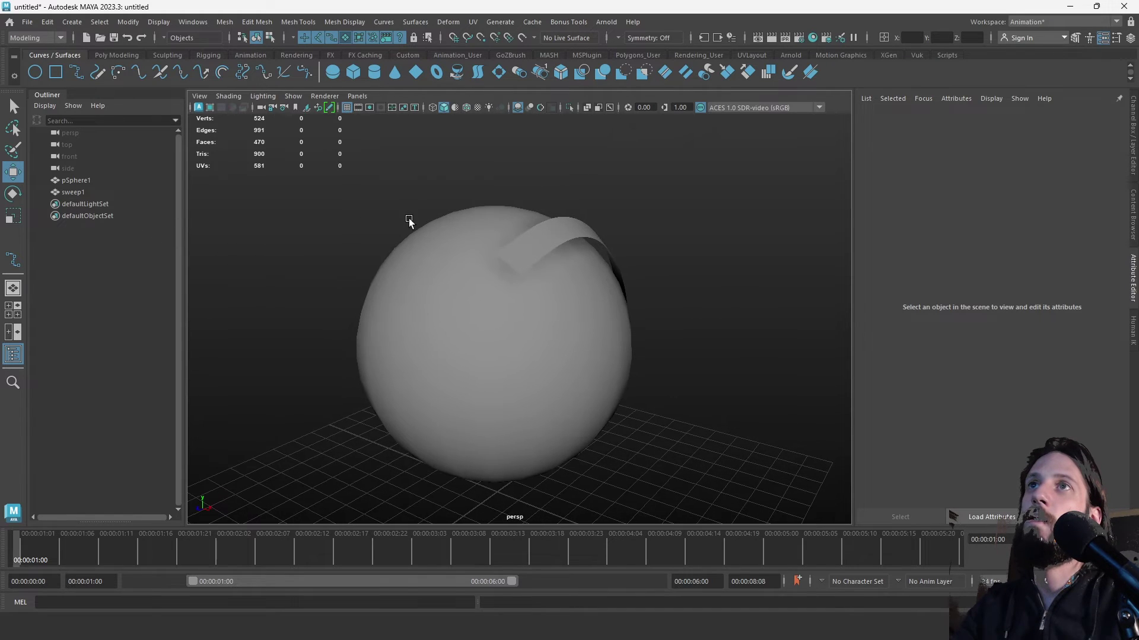
pyautogui.moveTo(340, 166); pyautogui.dragTo(641, 497)
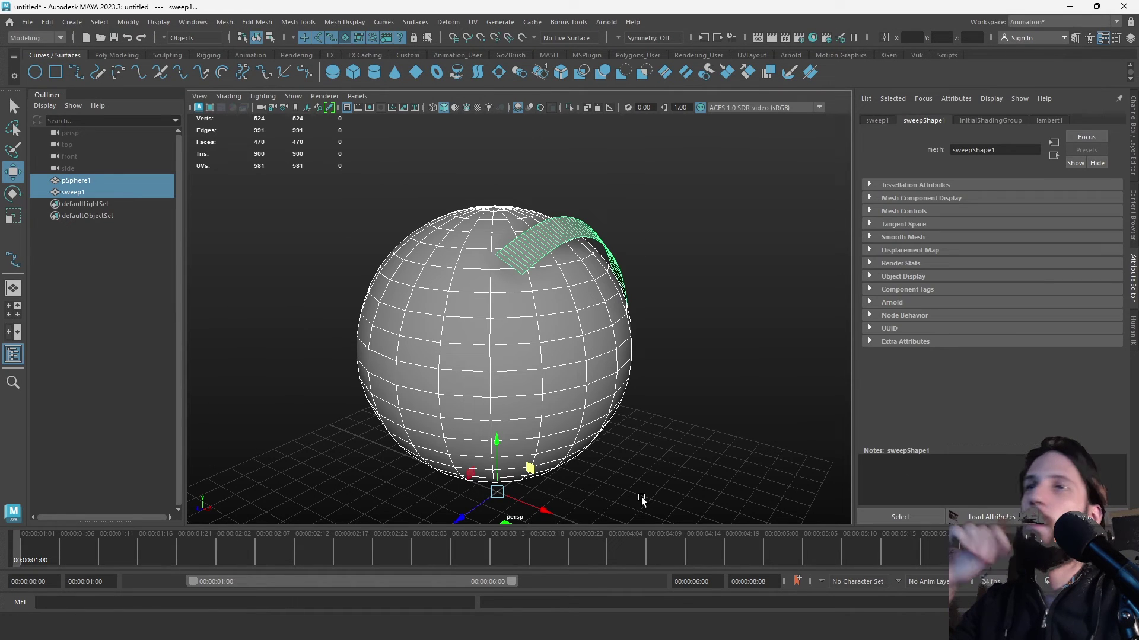
pyautogui.click(642, 497)
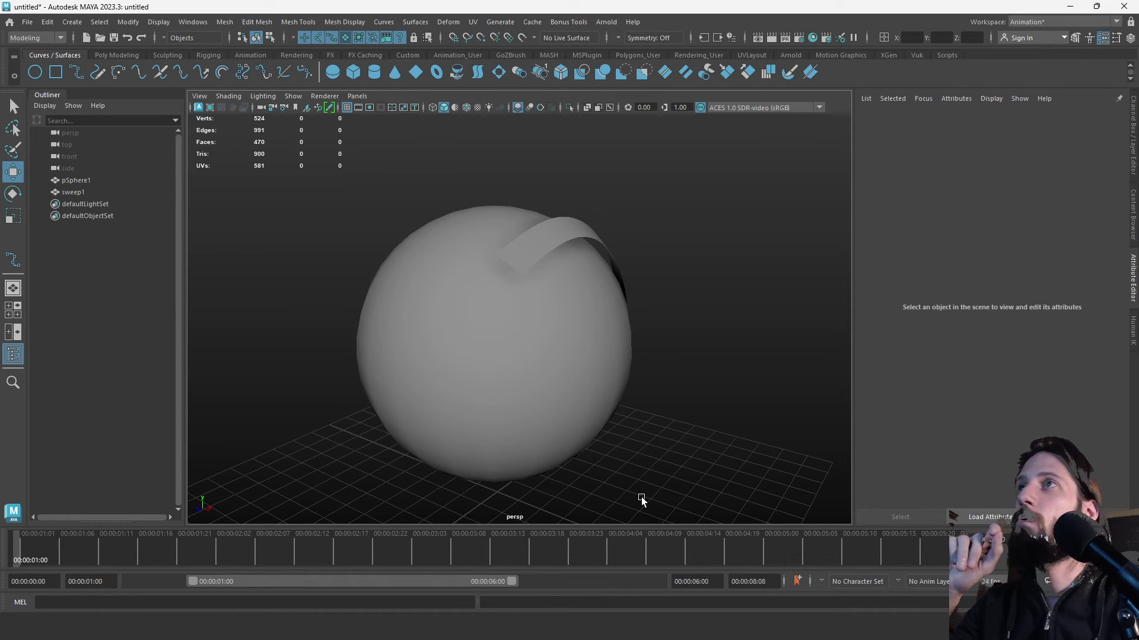